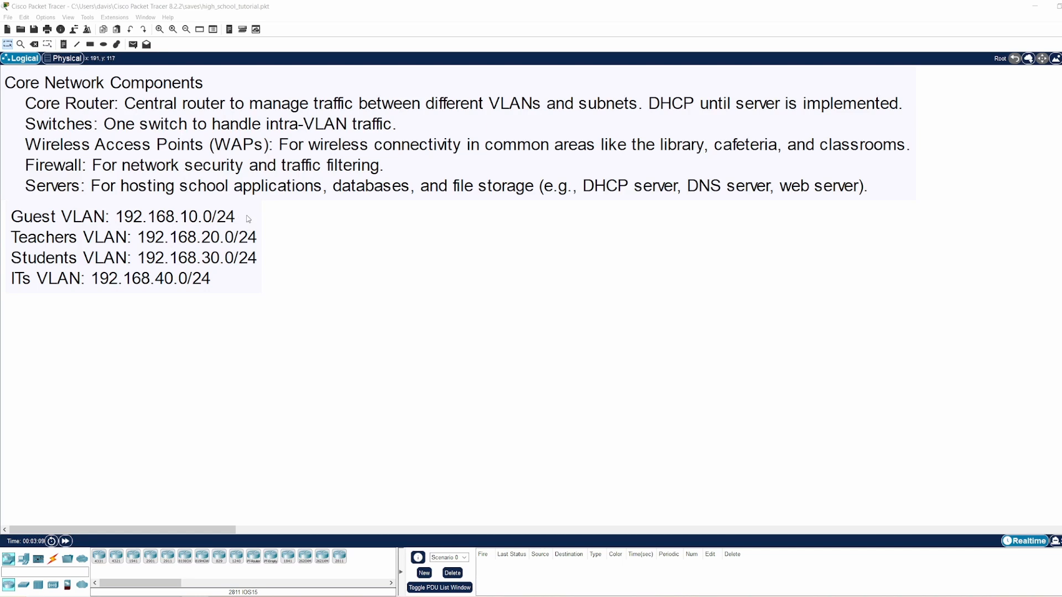
- Place a 2911 router in the empty workspace area below the network notes and open its device window
left_click(170, 561)
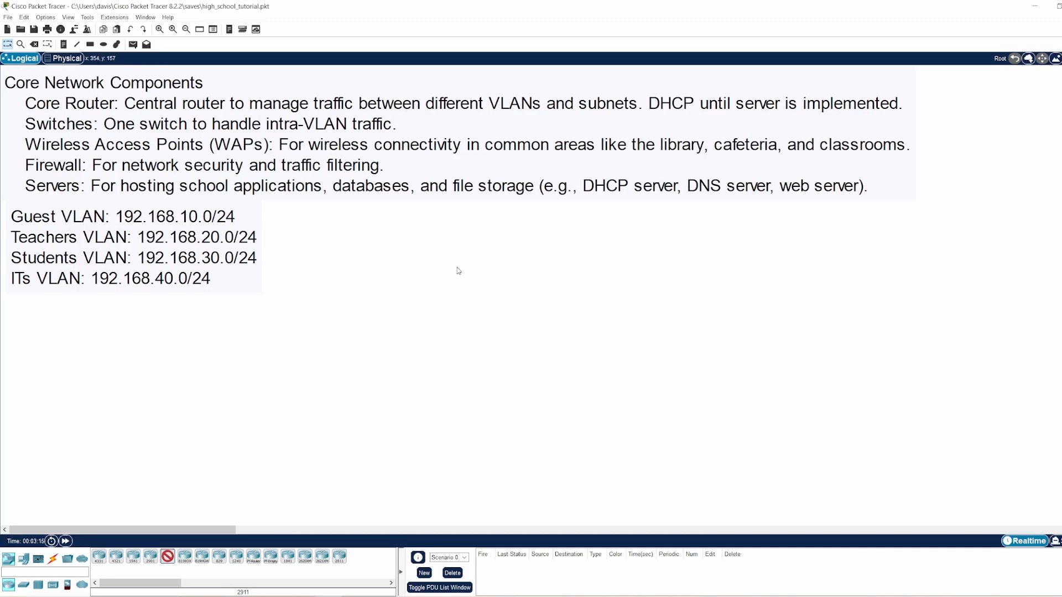
left_click(465, 282)
left_click_drag(465, 282, 495, 237)
left_click(494, 237)
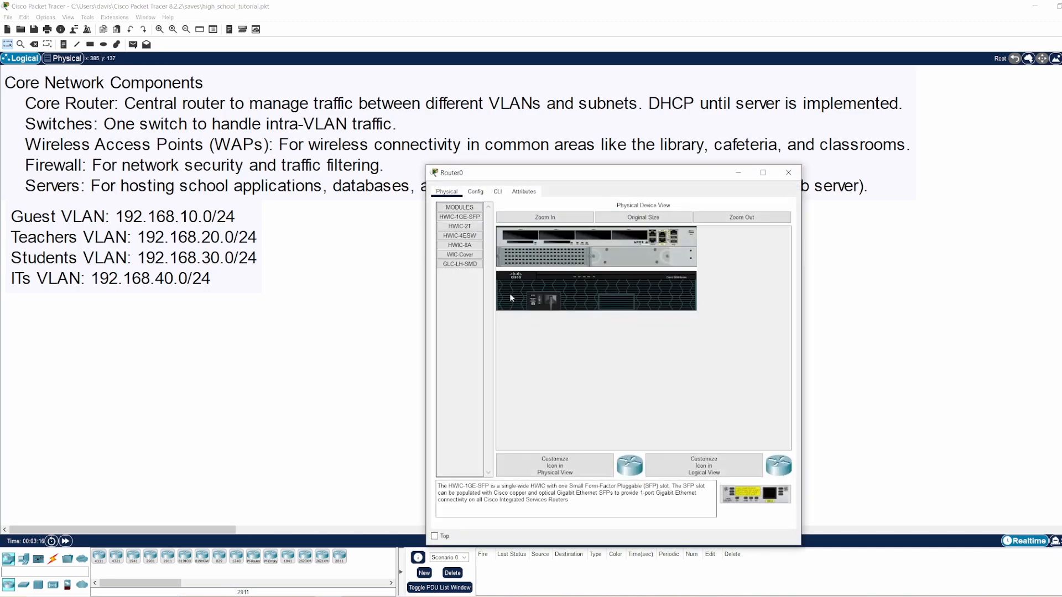
- Decline the router's initial configuration dialog and start a session in its command line interface
left_click(475, 192)
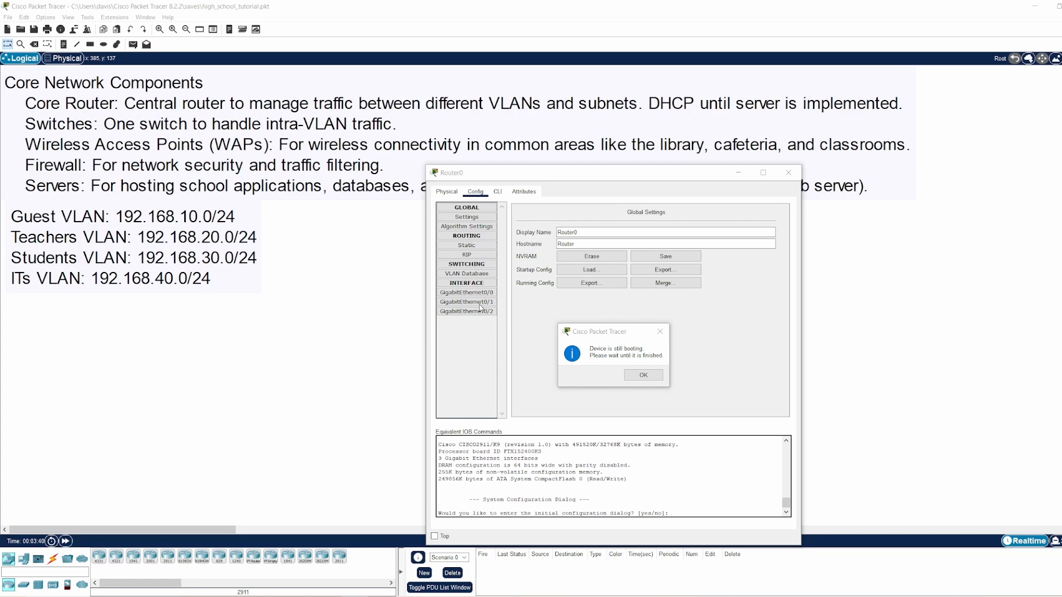
left_click(633, 375)
left_click(498, 192)
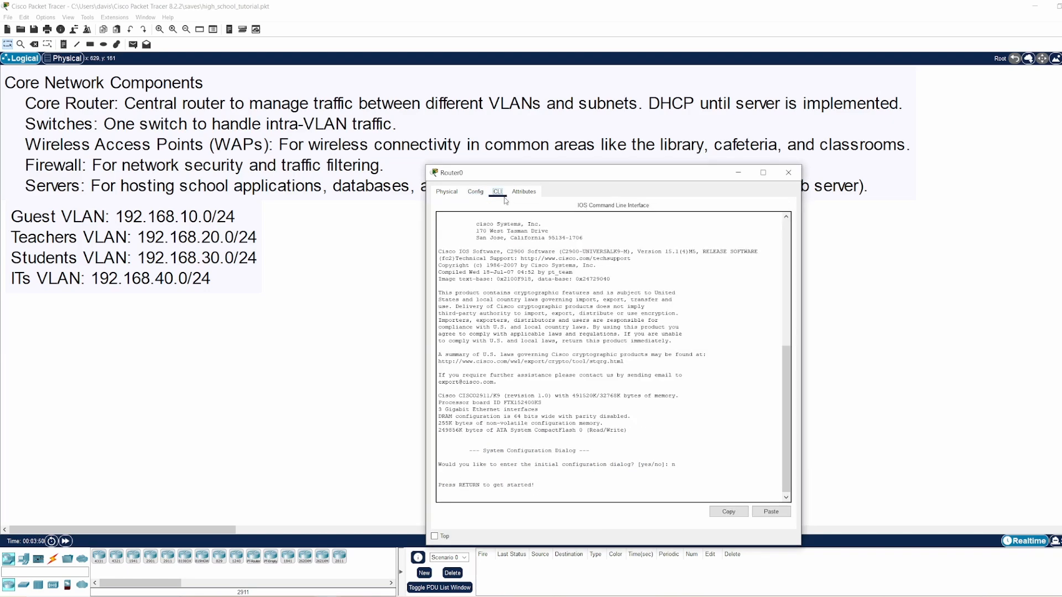
left_click_drag(546, 173, 387, 102)
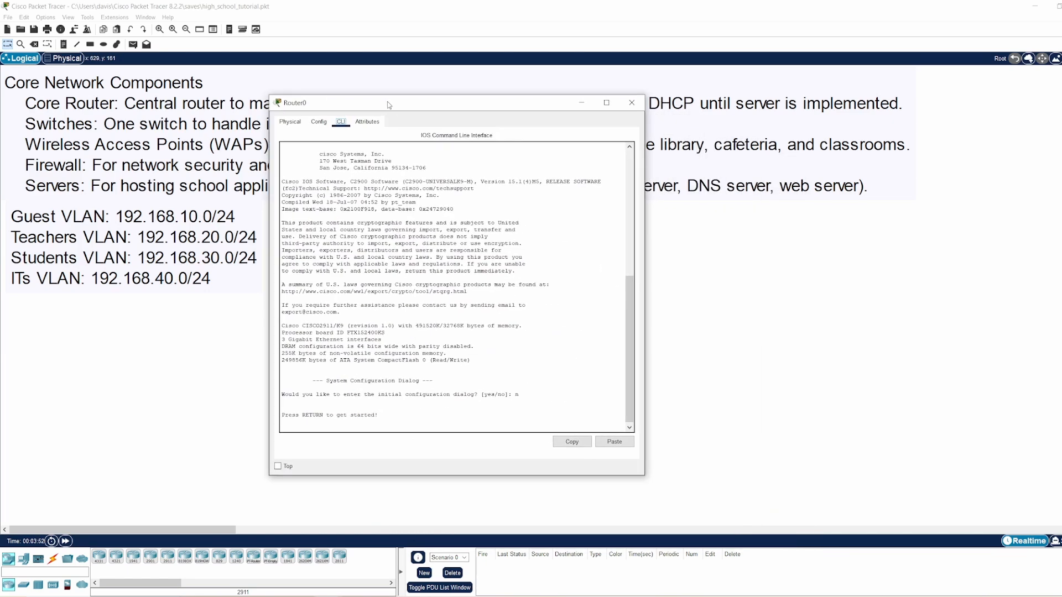
left_click(442, 343)
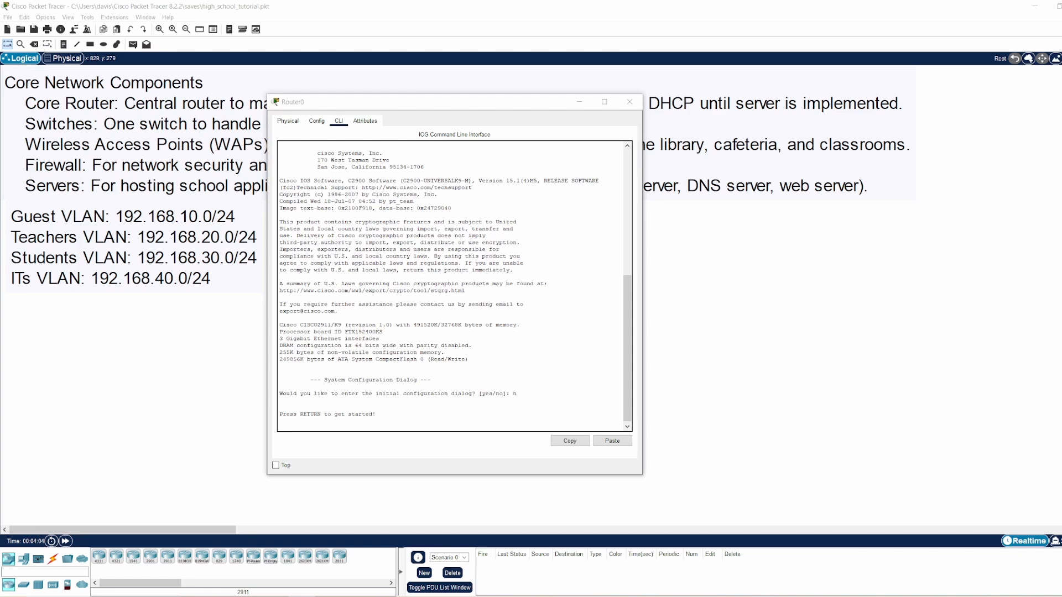
key("Return")
key("Return")
key("Return")
key("Return")
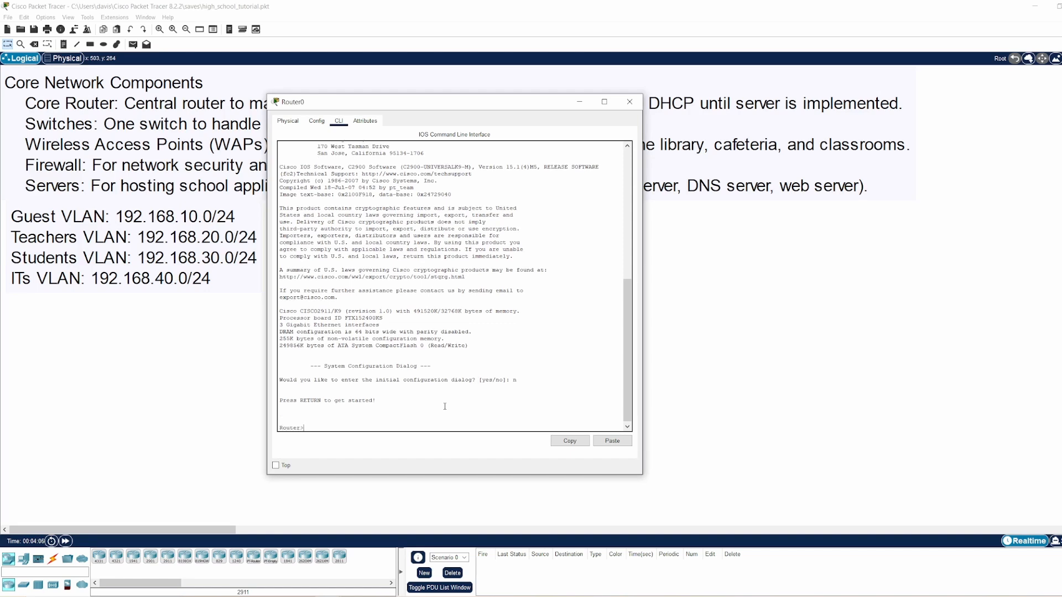
key("Return")
key("Return")
key("Return")
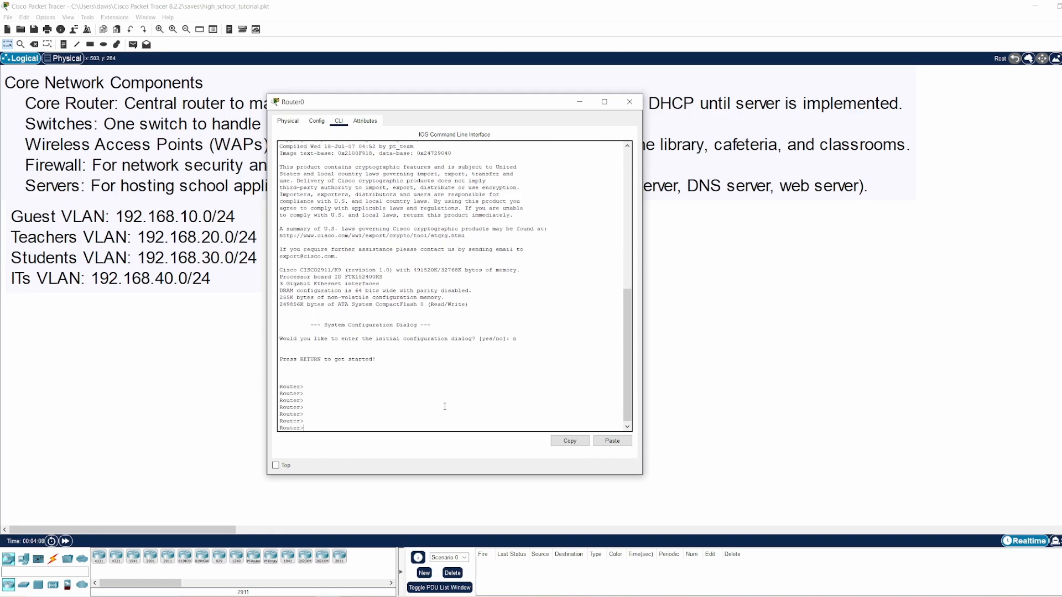
key("Return")
key("Return")
- Enter privileged EXEC mode and open global configuration mode on the router
type("e")
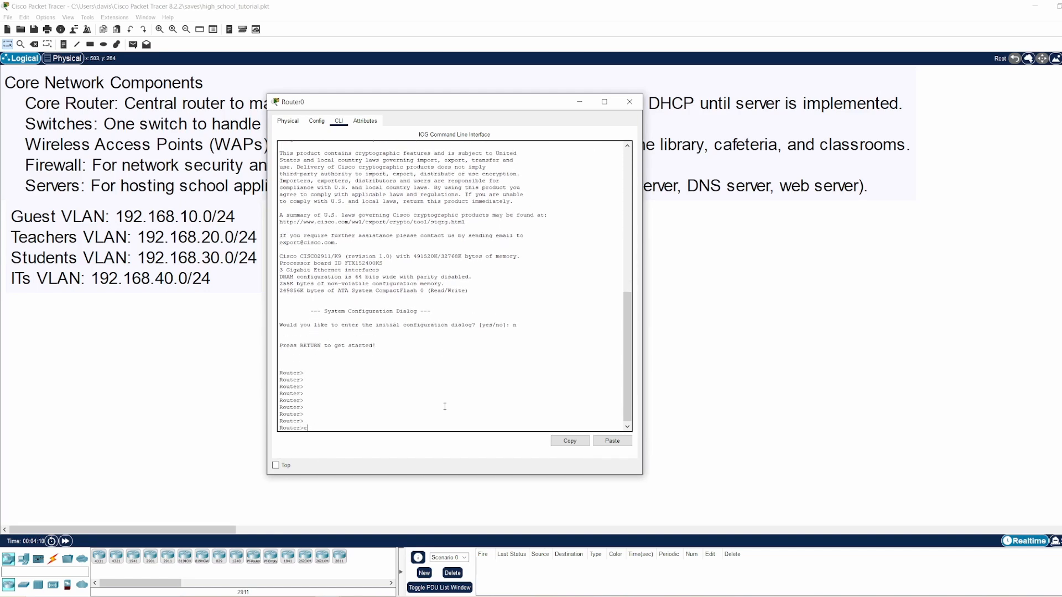
type("nable")
key("Return")
type("config")
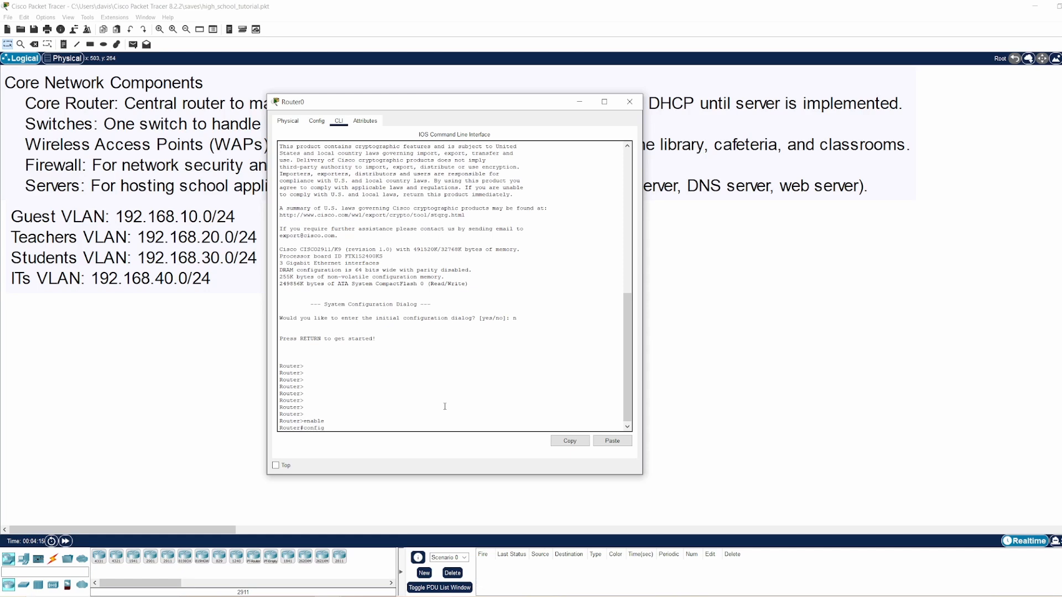
type("ura t")
key("Return")
type("con")
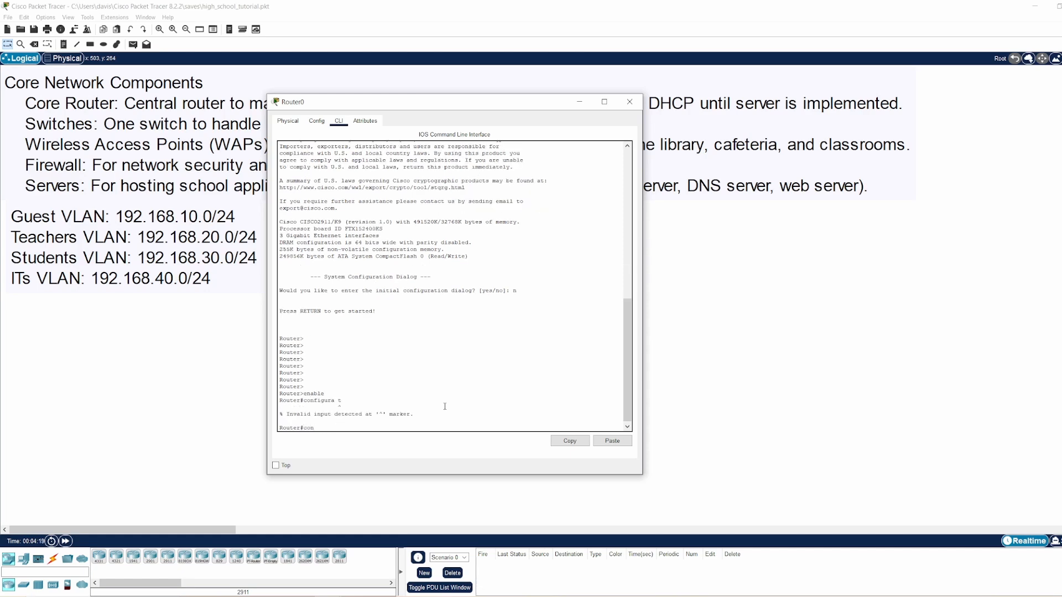
type("fig t")
key("Return")
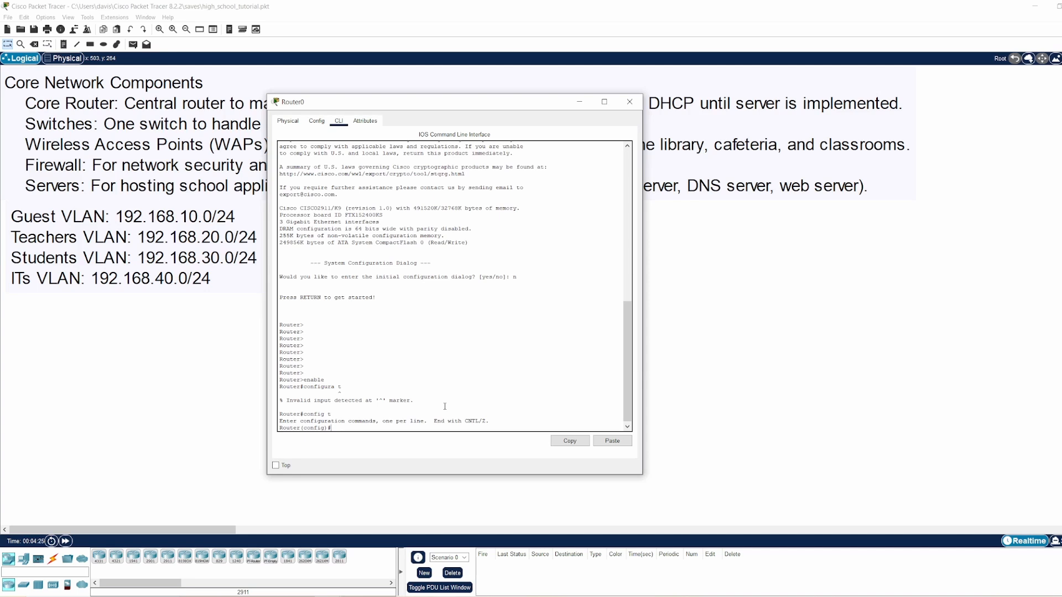
- Set the router's hostname to coreRouter and define the encrypted enable secret for privileged access
type("hostn")
key("BackSpace")
key("BackSpace")
type("oreRouter")
key("Return")
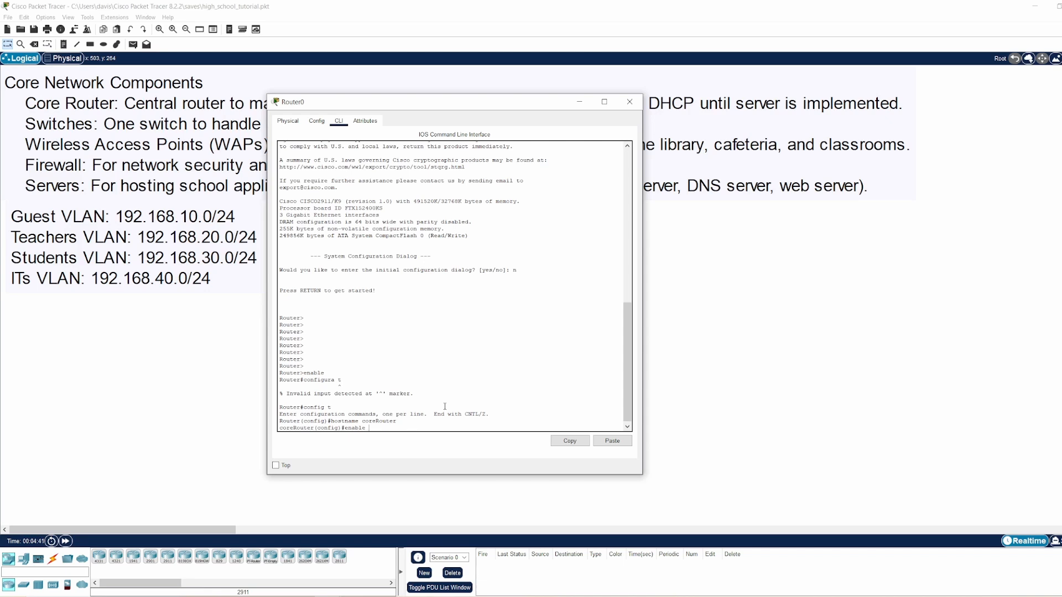
type("cret class")
key("Return")
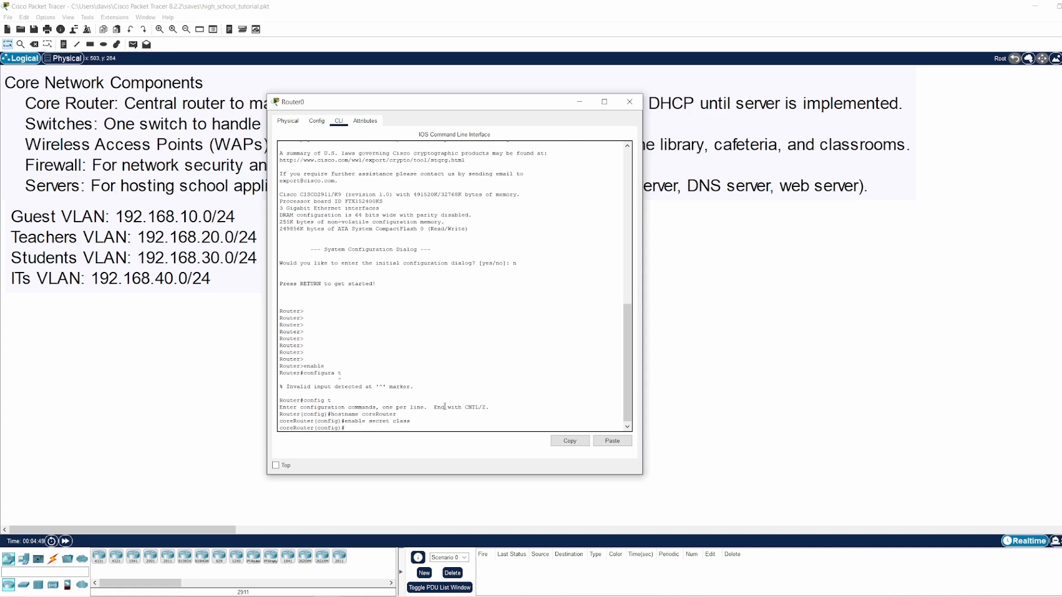
- Set the login password on console line 0, enable login there, and return to global configuration mode
type("line console 0")
key("Return")
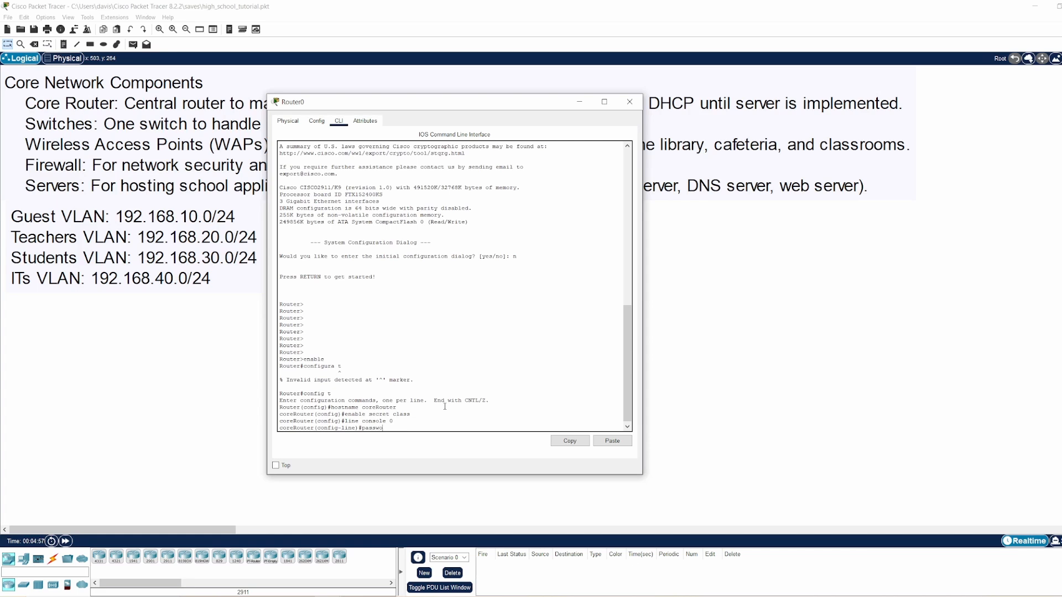
type("password class")
key("Return")
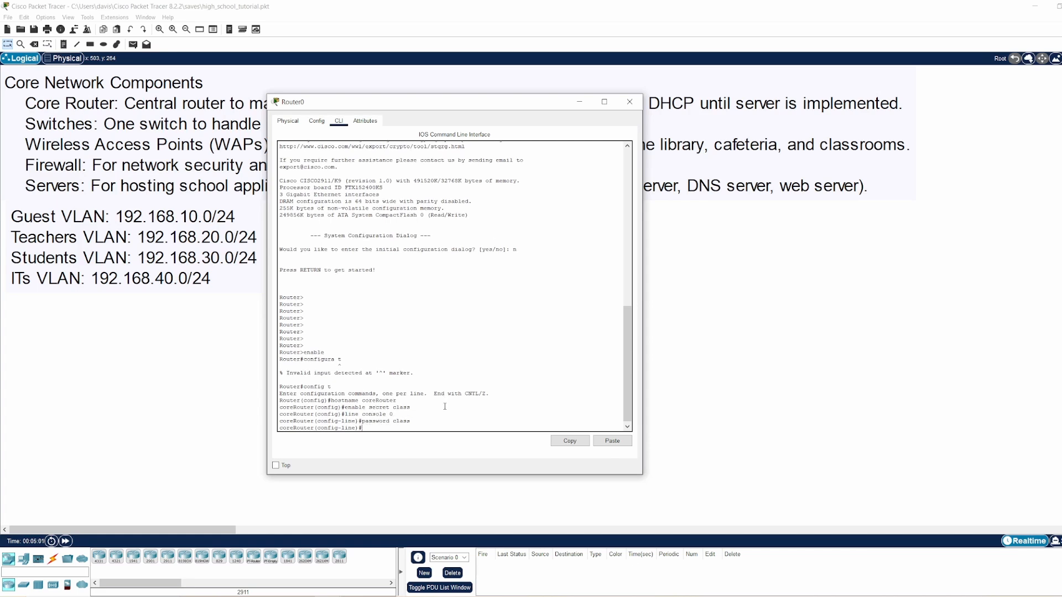
type("passwor")
type("d cisco")
key("Return")
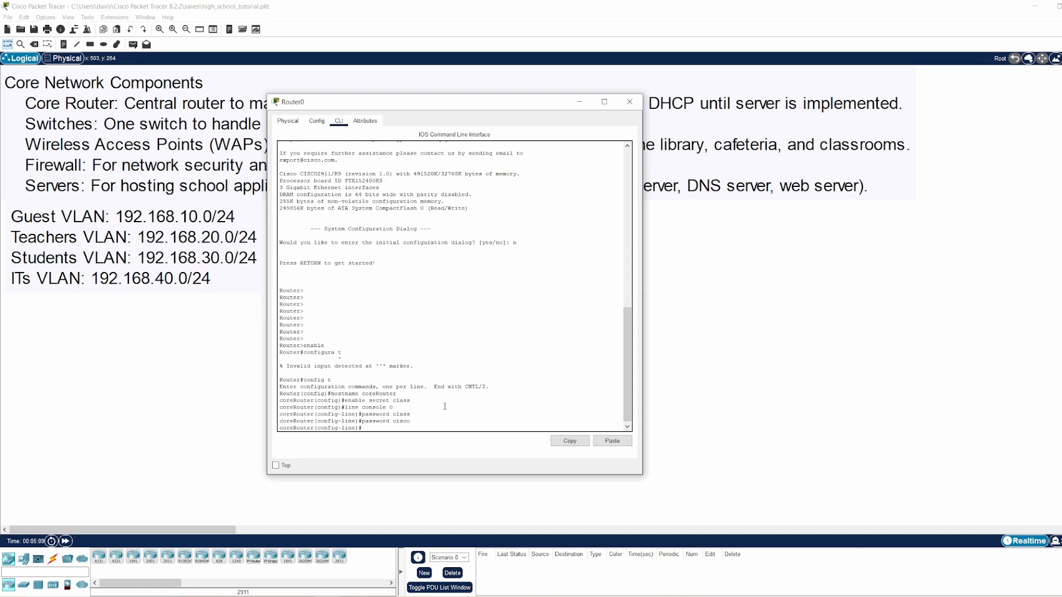
type("login")
key("Return")
type("eRouter(config-line)#e")
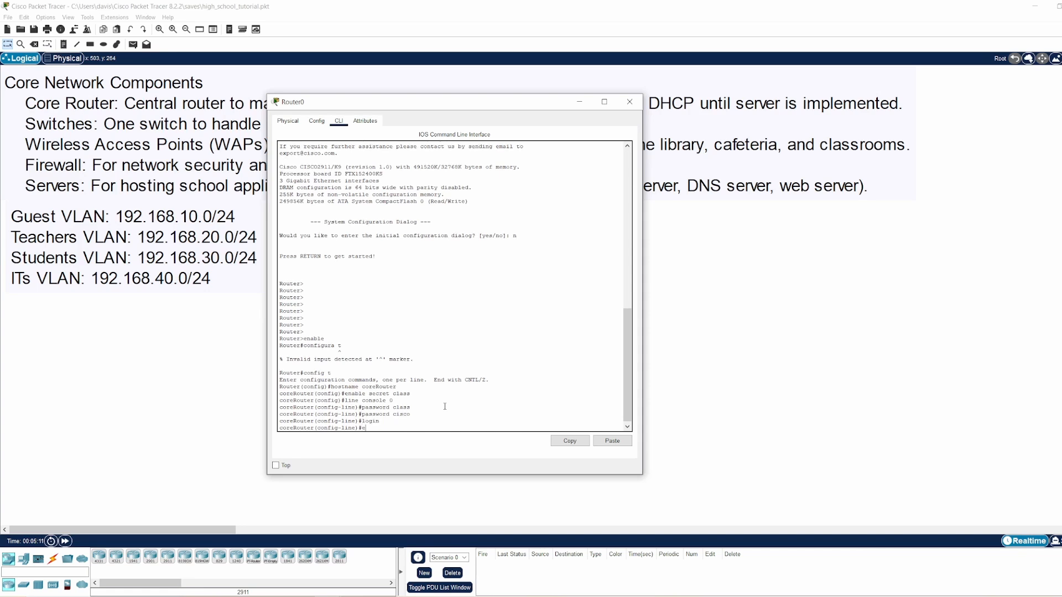
type("xit")
key("Return")
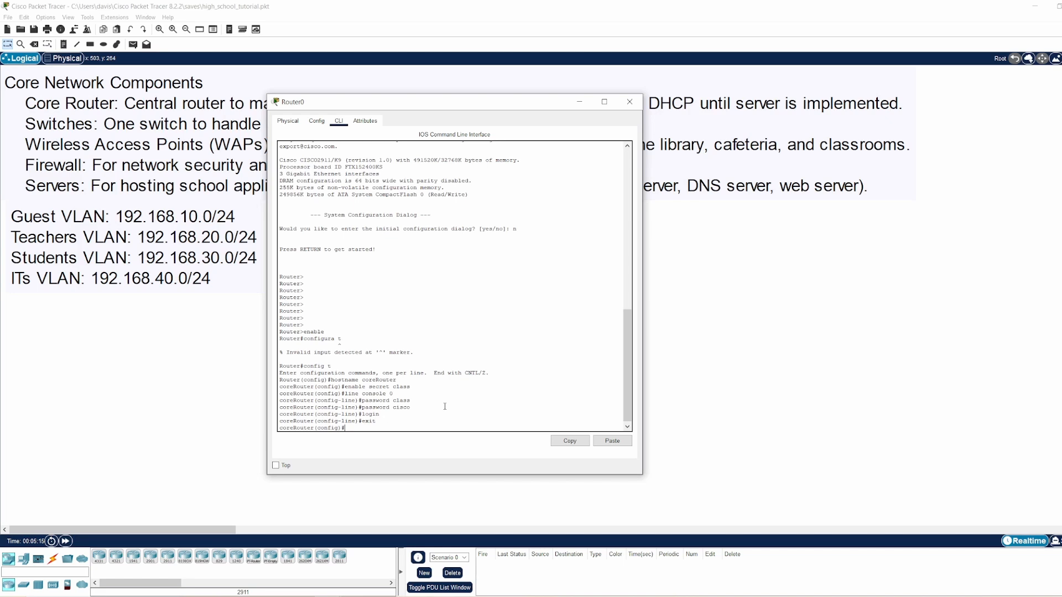
- Turn on service password-encryption and set the message-of-the-day banner to "Unauthorized access is prohibited"
type("service password-encryption")
key("Return")
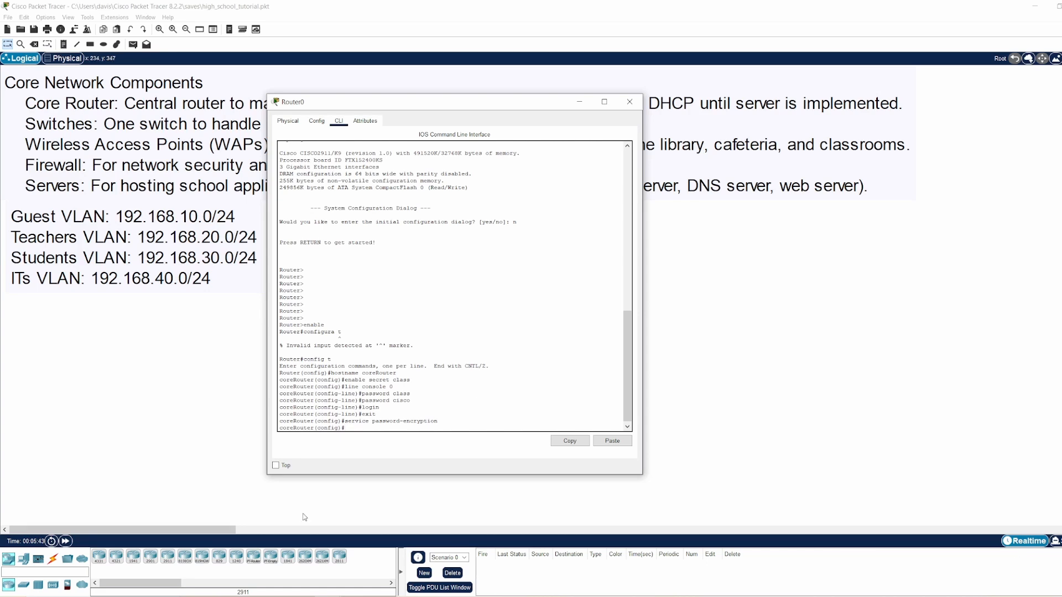
type("banner motd #")
type("Unauthorized access is prohibited#")
key("Return")
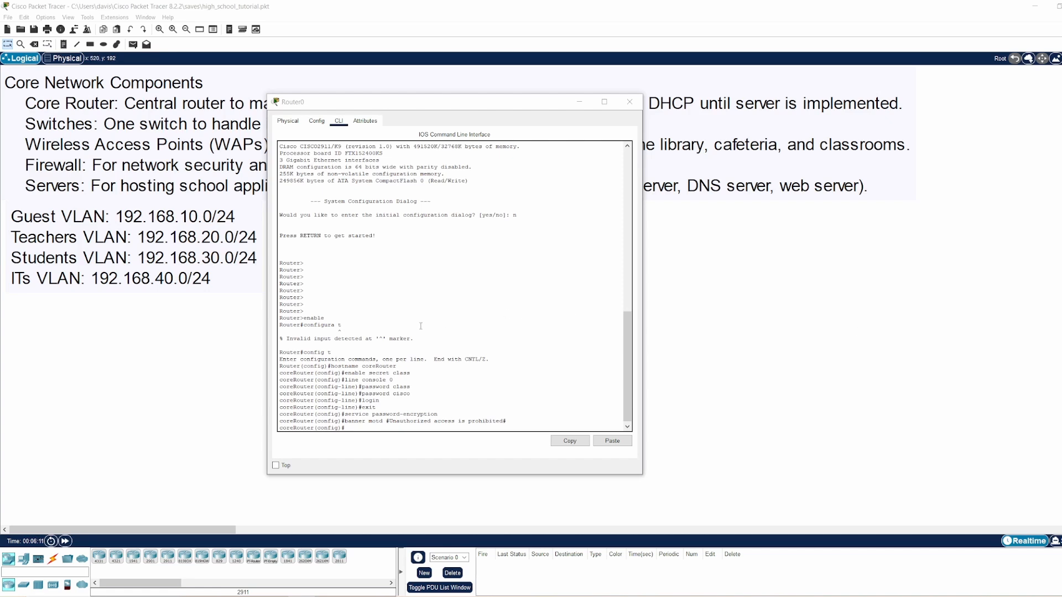
- Enable interface Gi0/1 with no shutdown and return to global configuration mode
left_click(371, 425)
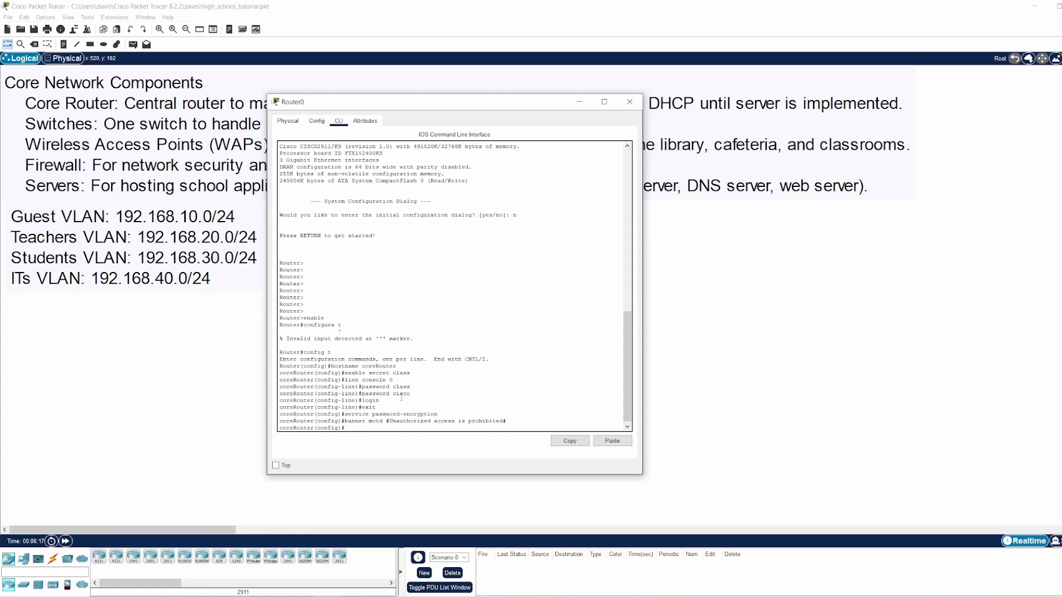
type("int Gi0/1")
key("Return")
type("no s")
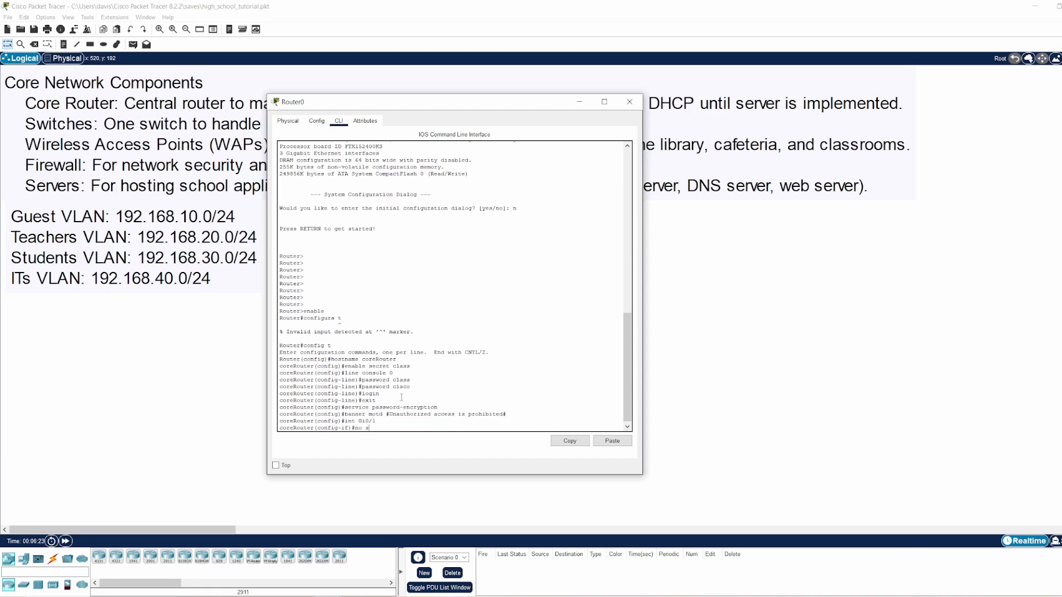
type("hutdown")
key("Return")
key("Return")
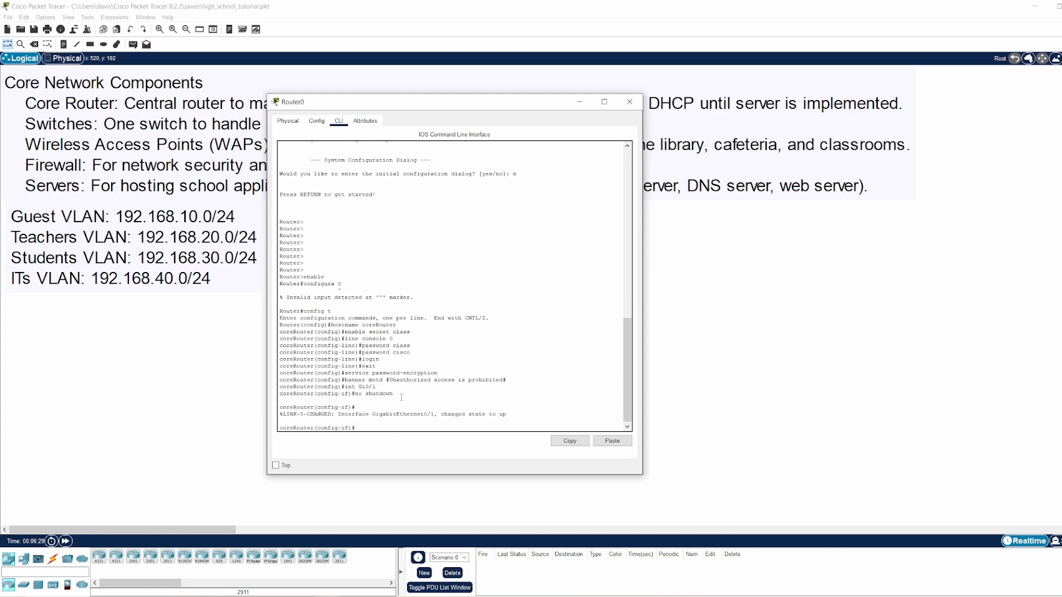
type("exit")
key("Return")
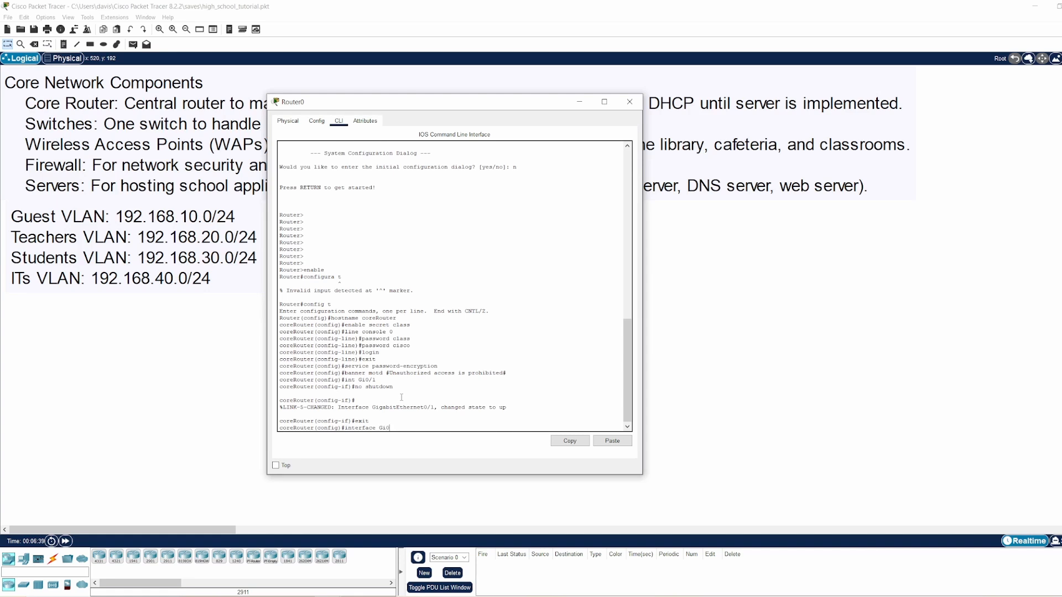
- Create subinterface Gi0/1.10 with dot1q encapsulation 10 and IP address 192.168.10.1 255.255.255.0, and return to global configuration mode
type("interface Gi0/1.10")
key("Return")
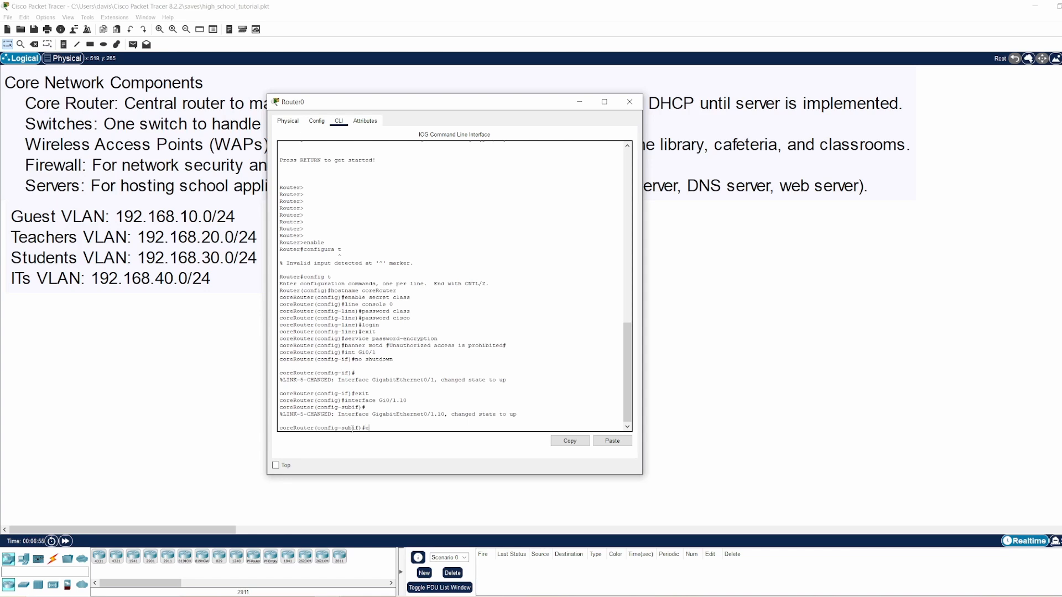
type("encapsulation dot1q 10")
key("Return")
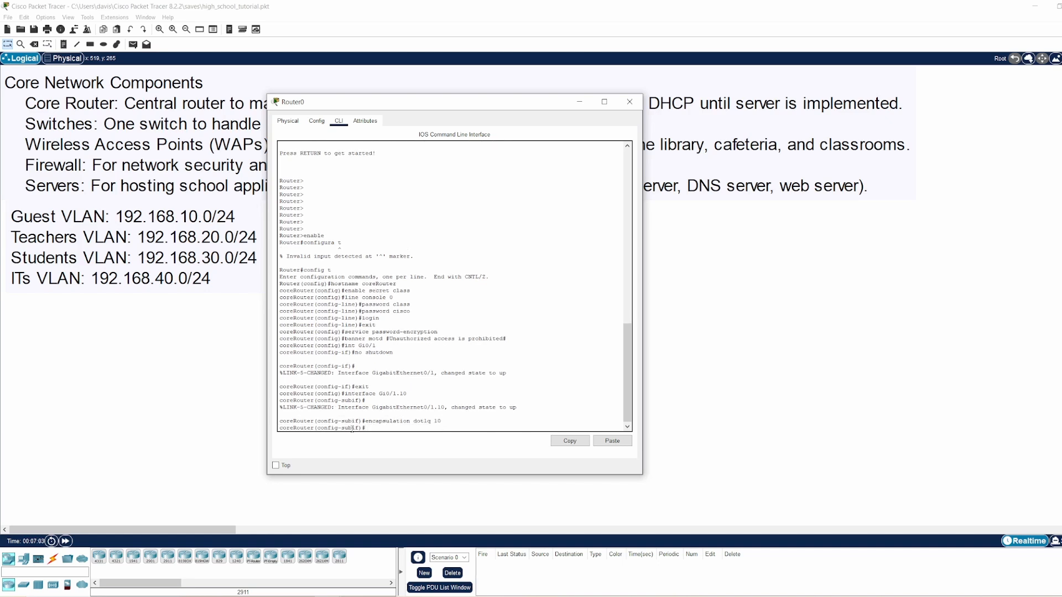
type("ip")
type("address 192.168.10.1 255.255.255.0")
key("Return")
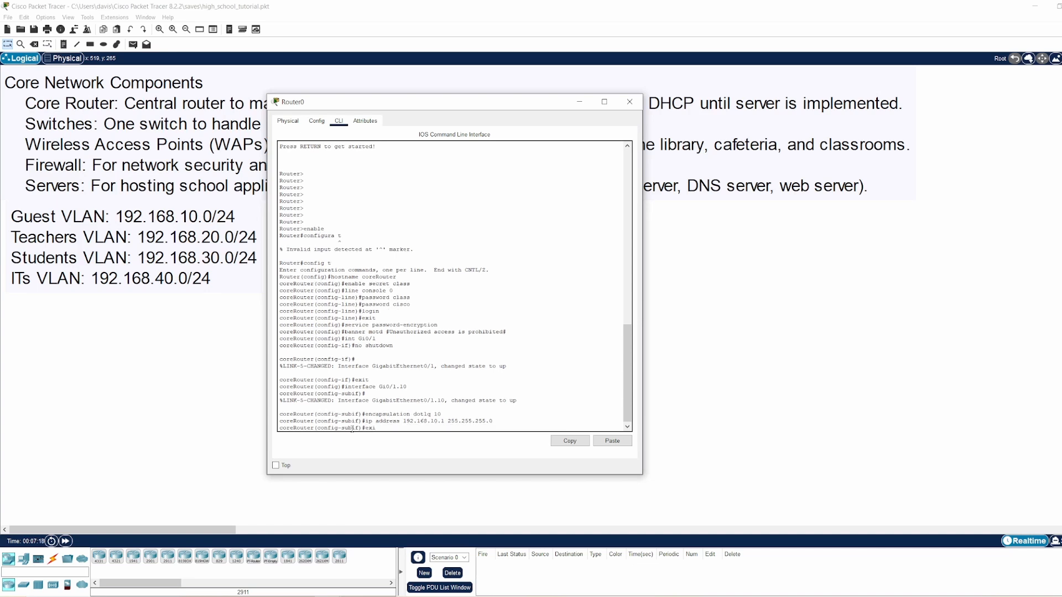
type("exit")
key("Return")
key("Return")
key("Return")
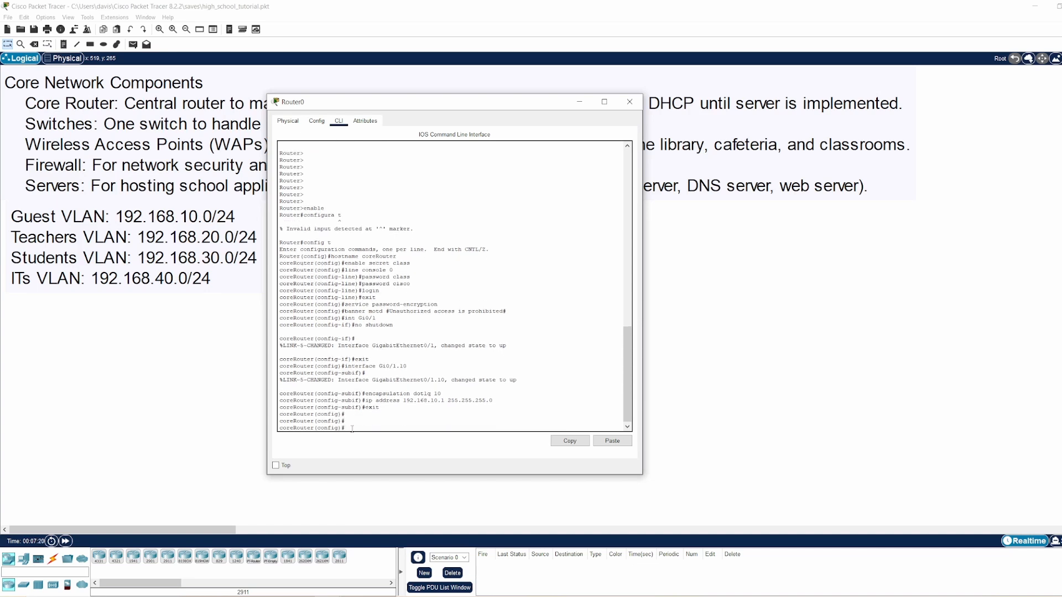
- Create subinterface Gi0/1.20 with dot1q encapsulation for VLAN 20
key("Up")
key("Up")
key("Up")
key("Up")
key("Return")
key("Up")
key("Up")
key("Up")
key("Up")
key("BackSpace")
key("BackSpace")
type("20")
key("Return")
- Assign 192.168.20.1 255.255.255.0 to subinterface Gi0/1.20 and return to global configuration mode
key("Up")
key("Up")
key("Up")
key("Up")
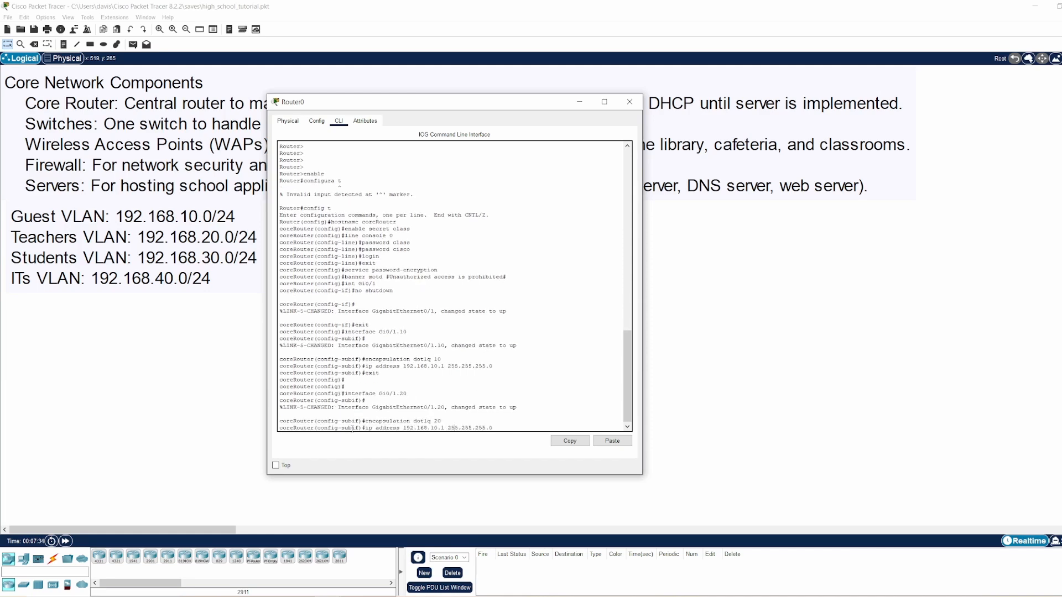
key("Left")
key("Left")
key("Left")
key("Left")
key("Left")
key("Left")
key("Left")
key("Left")
key("Left")
key("Left")
key("Left")
key("Left")
key("Left")
key("Left")
key("Left")
key("Left")
key("Left")
key("BackSpace")
type("2")
key("Return")
key("Up")
key("Up")
key("Up")
key("Down")
key("Down")
key("Down")
type("exit")
key("Return")
- Create subinterface Gi0/1.30 on the core router
key("Up")
key("Up")
key("Up")
key("Up")
key("BackSpace")
key("BackSpace")
type("30")
key("Return")
- Try to assign 192.168.30.1 255.255.255.0 to subinterface Gi0/1.30 without VLAN encapsulation
key("Up")
key("Up")
key("Up")
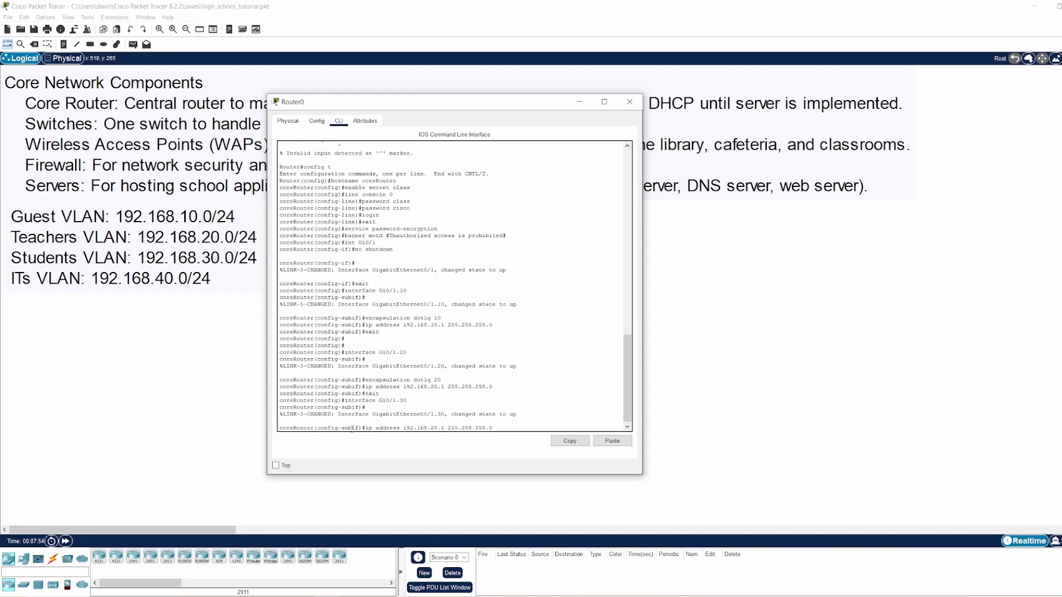
key("Left")
key("Left")
key("Left")
key("Left")
key("Left")
key("Left")
key("Left")
key("Left")
key("Left")
key("Left")
key("Left")
key("Left")
key("Left")
key("Left")
key("Left")
key("Left")
key("Left")
key("BackSpace")
type("3")
key("Return")
- Set dot1q encapsulation 30 on subinterface Gi0/1.30 and assign it the address 192.168.30.1 255.255.255.0
key("Up")
key("Up")
key("Up")
key("Up")
key("Up")
key("BackSpace")
key("BackSpace")
type("30")
key("Return")
key("Up")
key("Up")
key("Return")
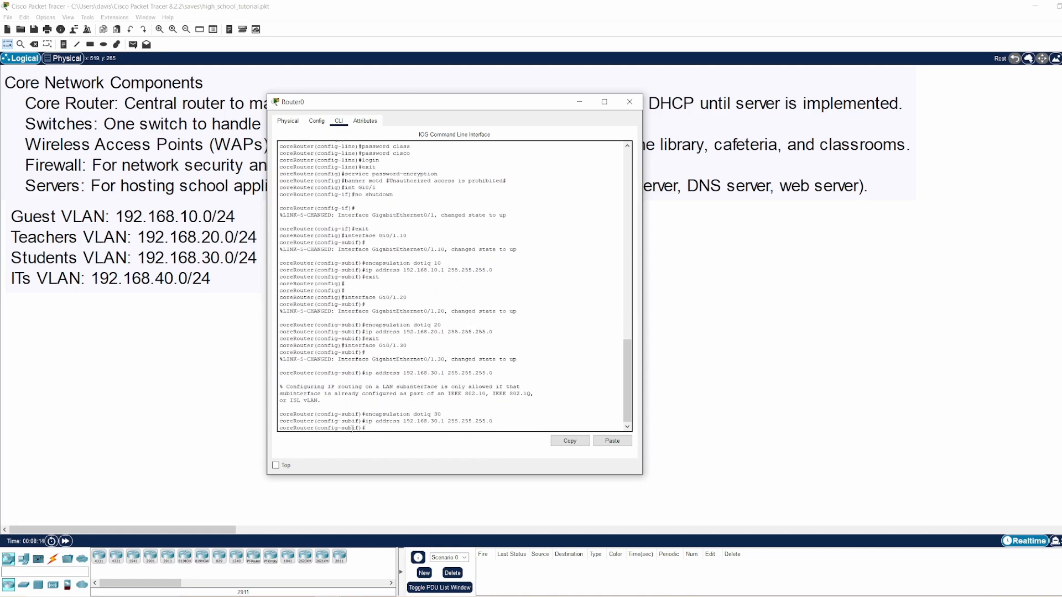
- Return to global configuration mode and create subinterface Gi0/1.40 on the core router
type("exit")
key("Return")
key("Up")
key("Up")
key("Up")
key("Up")
key("BackSpace")
key("BackSpace")
type("40")
key("Return")
- Set dot1q encapsulation 40 on subinterface Gi0/1.40
key("Up")
key("Up")
key("Up")
key("Up")
key("BackSpace")
key("BackSpace")
type("40")
key("Return")
- Assign 192.168.40.1 255.255.255.0 to subinterface Gi0/1.40
key("Up")
key("Up")
key("Up")
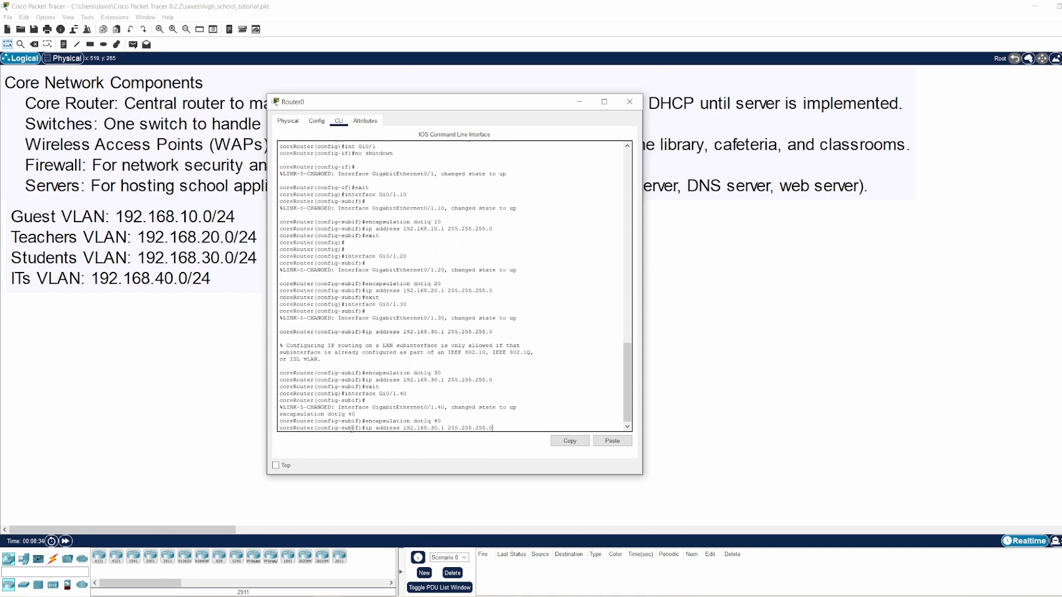
key("Left")
key("Left")
key("Left")
key("Left")
key("Left")
key("Left")
key("Left")
key("Left")
key("Left")
key("Left")
key("Left")
key("Left")
key("Left")
key("Left")
key("Left")
key("Left")
key("Left")
key("BackSpace")
key("4")
key("Return")
key("Return")
key("Return")
key("Return")
key("Return")
key("Return")
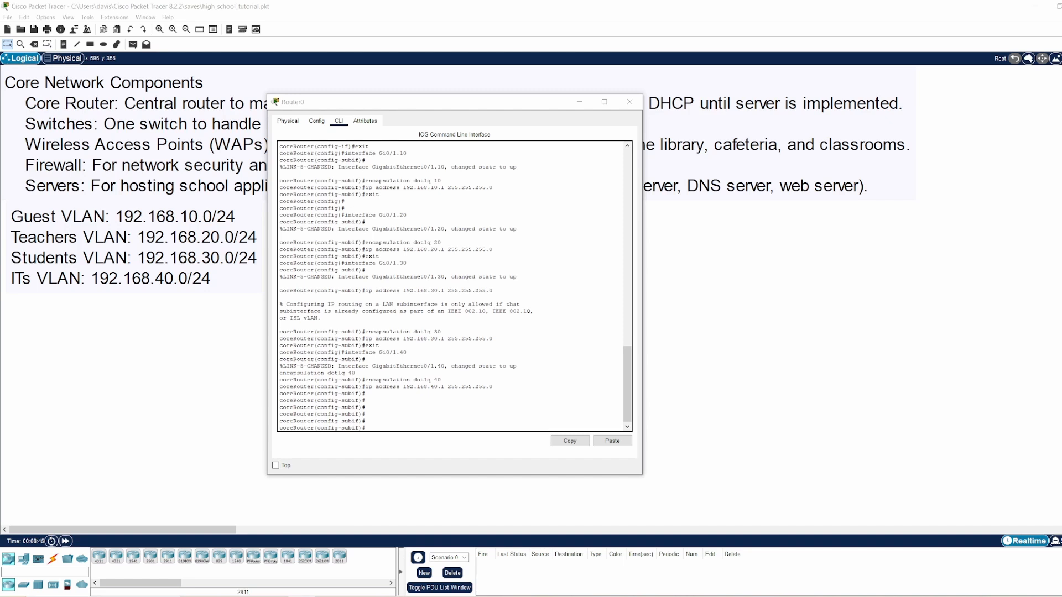
- Exit subinterface and global configuration on the core router to return to privileged EXEC mode
left_click(441, 417)
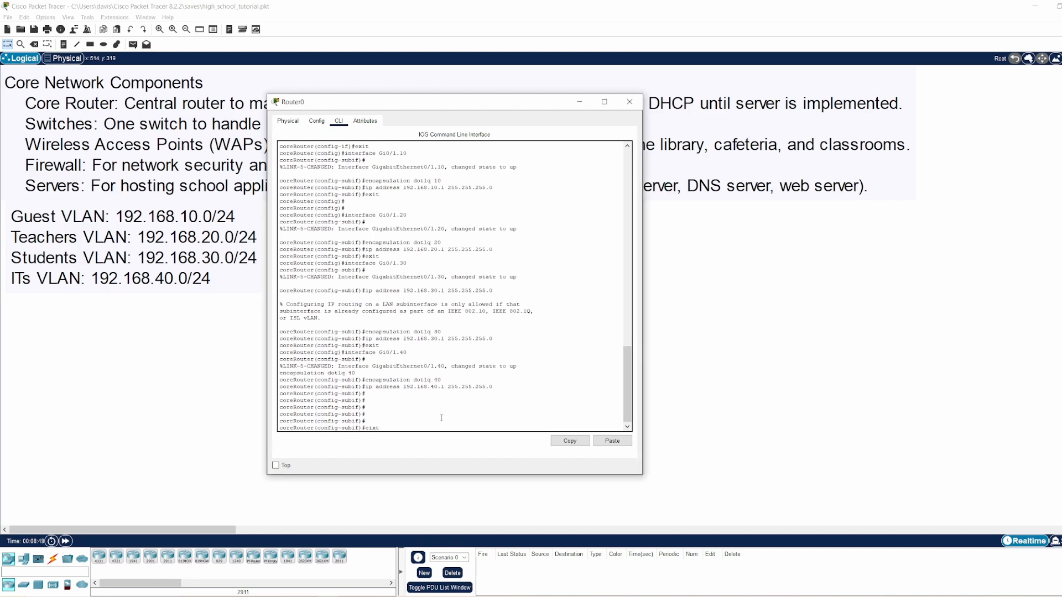
type("exit")
key("Return")
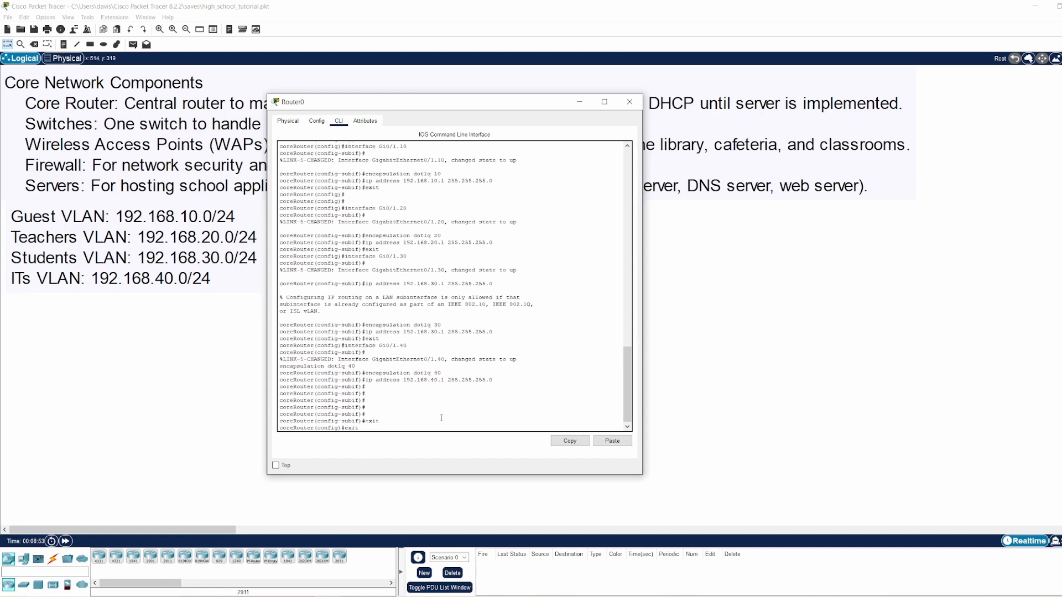
type("exit")
key("Return")
key("Return")
key("Return")
key("Return")
key("Return")
key("Return")
key("Return")
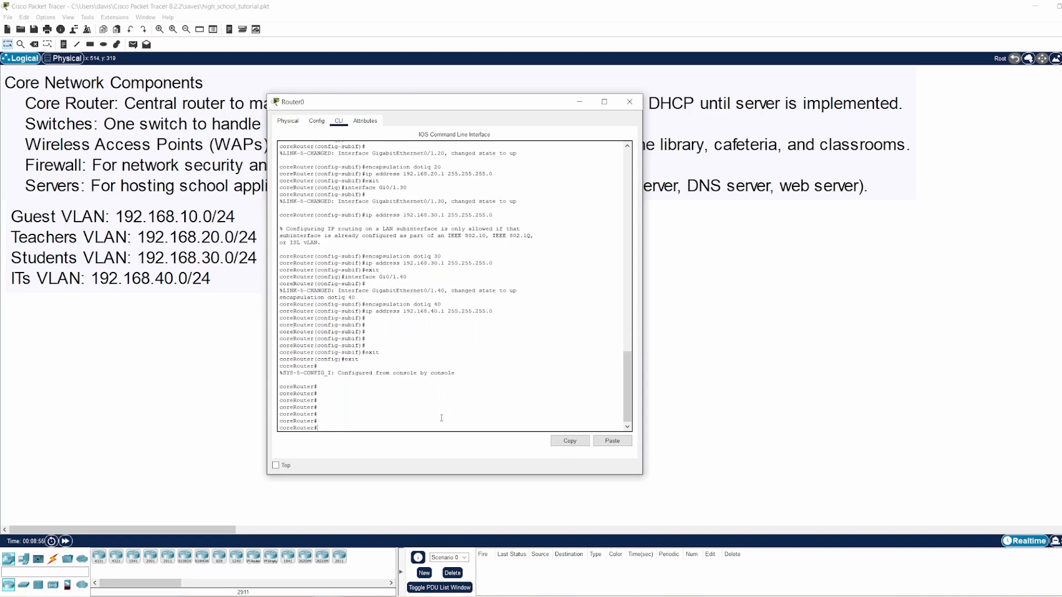
- Show the full IP interface details of the core router and page through to the end
type("show ip inter")
key("Return")
key("space")
key("space")
key("space")
key("space")
key("space")
key("space")
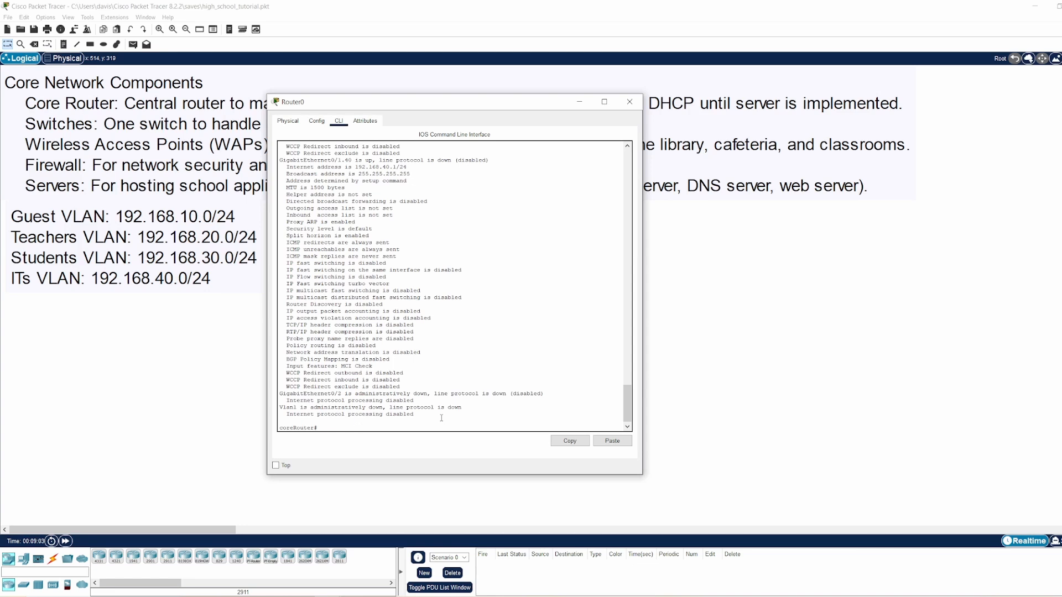
- Show only the IP interface lines that include "protocol" to check each interface's status, and close the router's window
type("show ip int | include protocol")
key("Return")
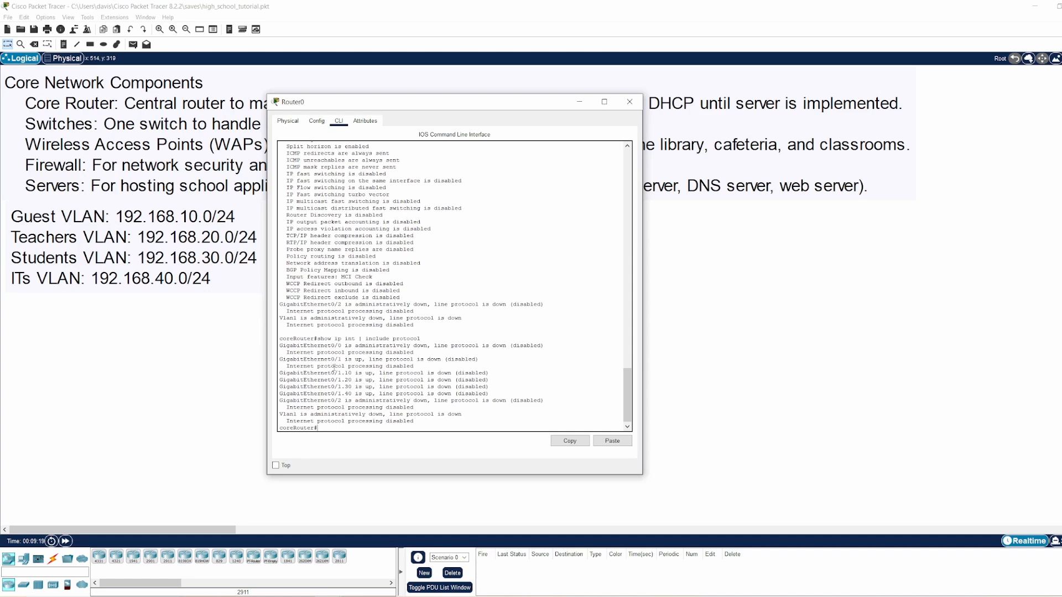
left_click_drag(333, 361, 346, 362)
left_click(347, 361)
left_click(629, 102)
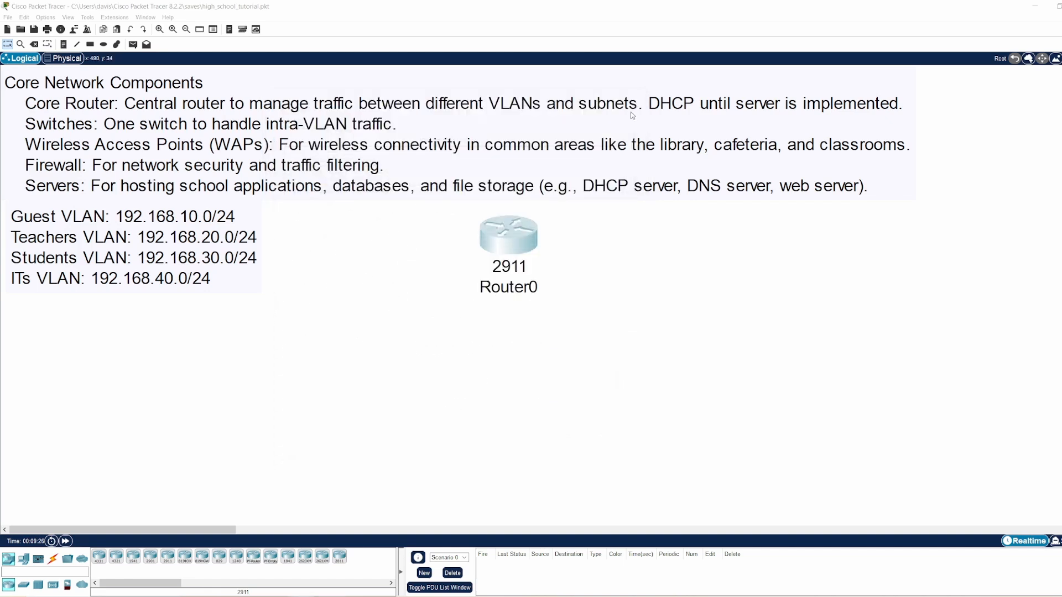
- Place a 2960 switch in the workspace and align it directly below the 2911 router
left_click(23, 584)
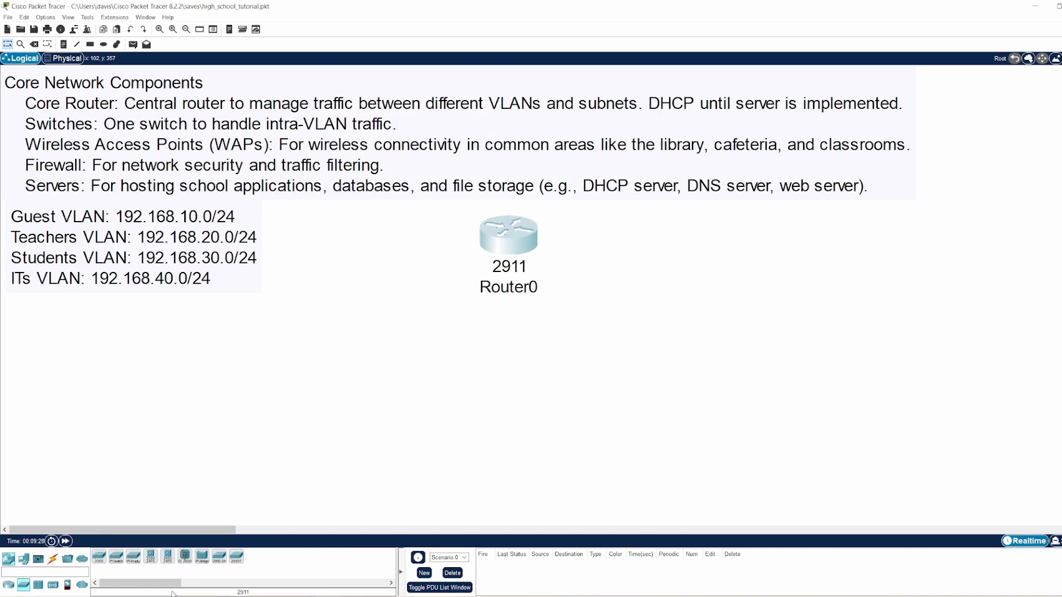
left_click(99, 556)
left_click(500, 354)
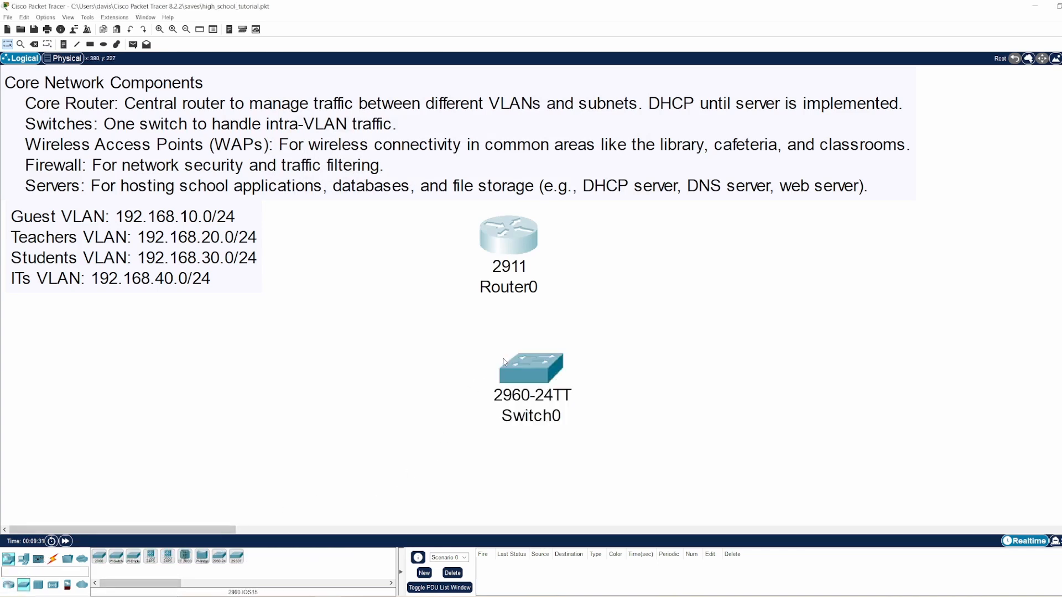
mouse_move(519, 371)
left_mouse_down()
mouse_move(499, 362)
mouse_move(501, 376)
left_mouse_up()
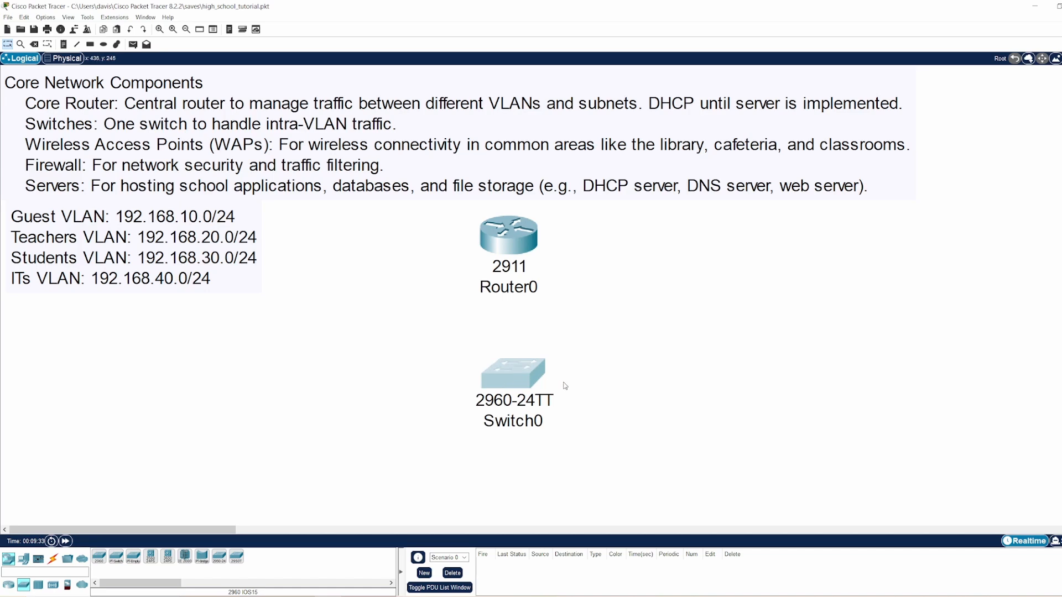
scroll(571, 386, "down", 1, "ctrl")
scroll(526, 358, "down", 4)
scroll(501, 350, "up", 2)
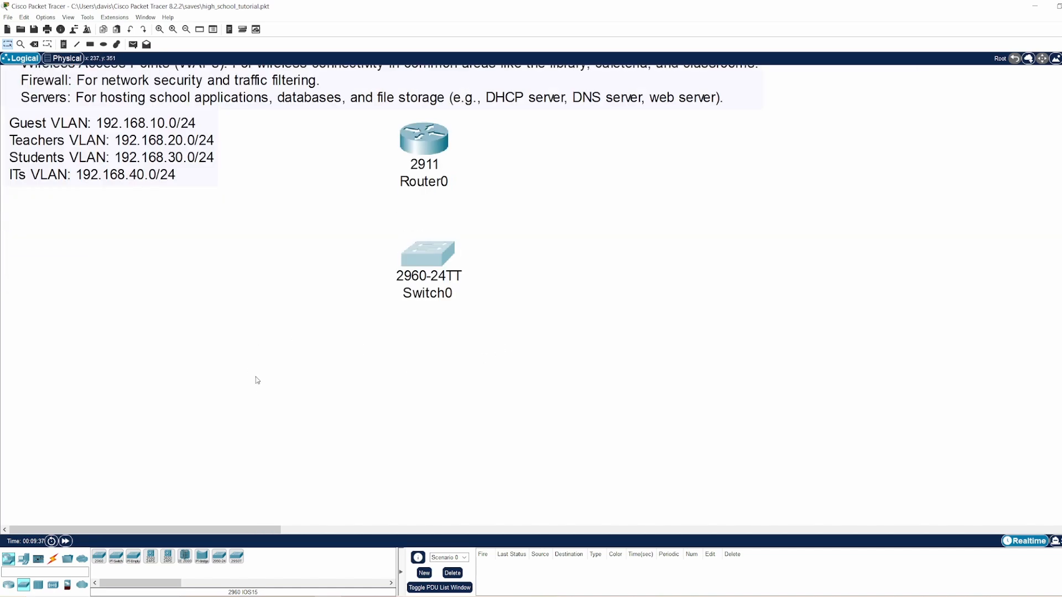
- Open the new 2960 switch's command line and start its console session
left_click(420, 257)
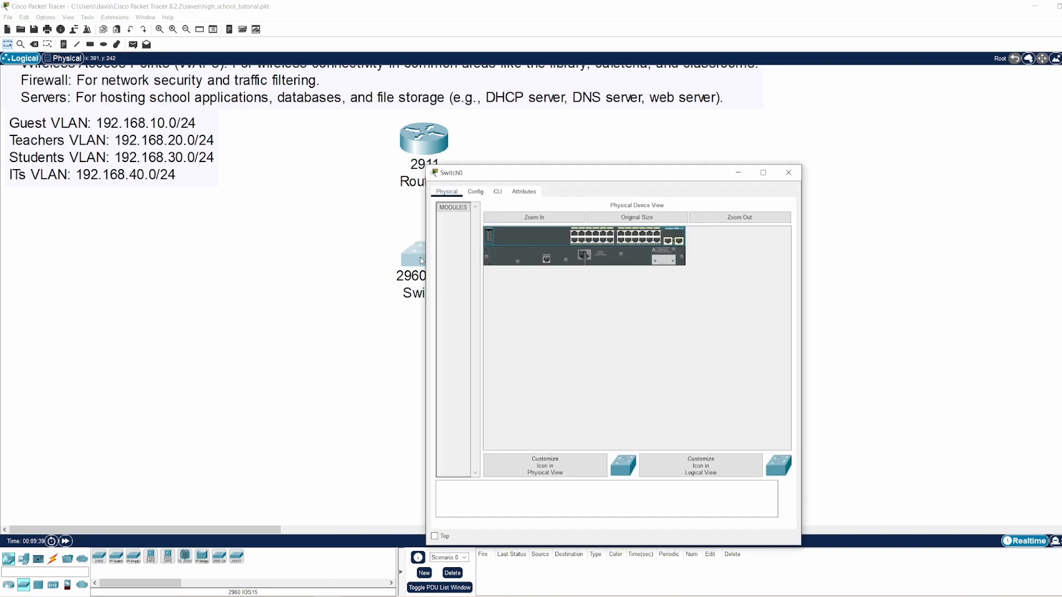
left_click(477, 191)
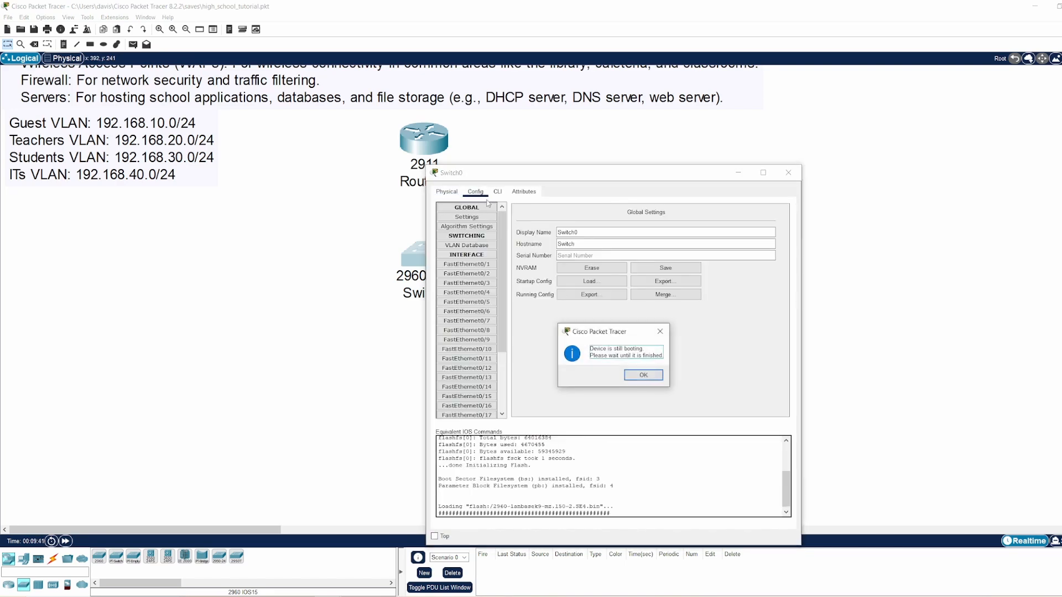
left_click(653, 380)
left_click(497, 191)
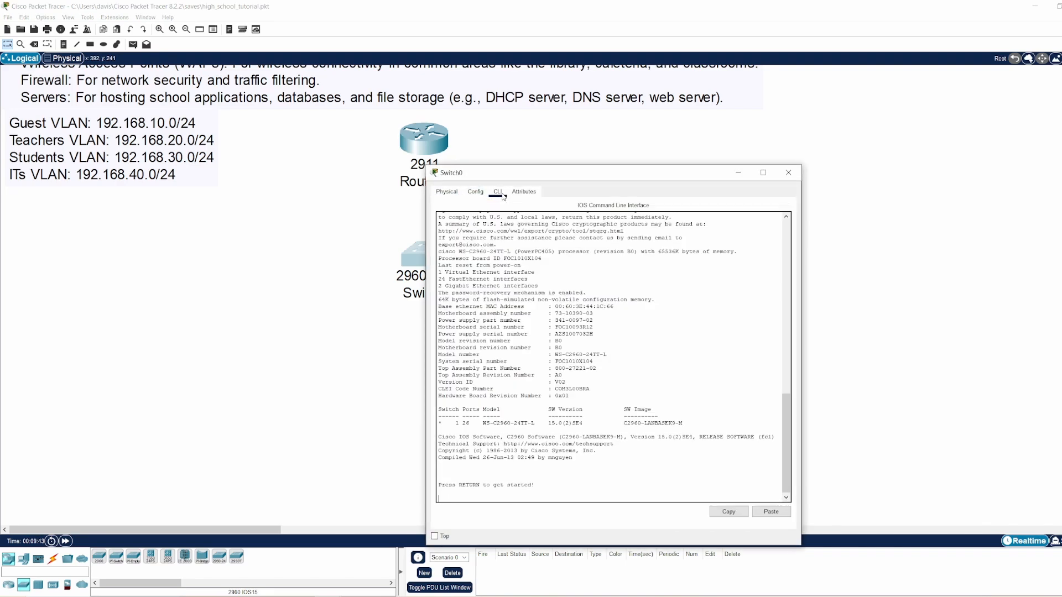
key("Return")
key("Return")
key("Return")
key("Return")
key("Return")
key("Return")
key("Return")
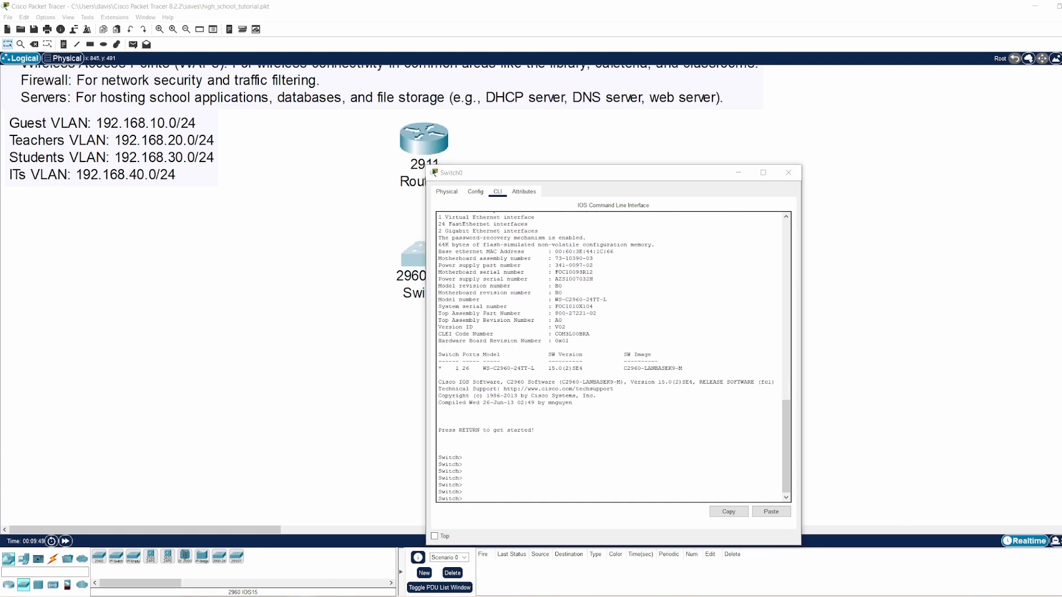
- Enter privileged EXEC mode and global configuration mode on the switch
left_click(495, 486)
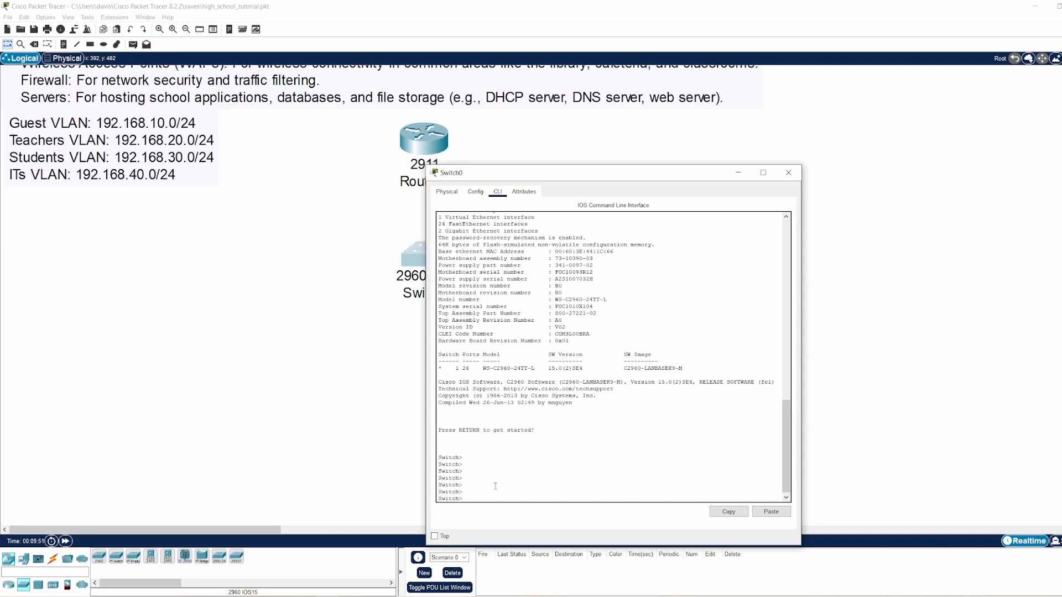
type("enable")
key("Return")
type("con")
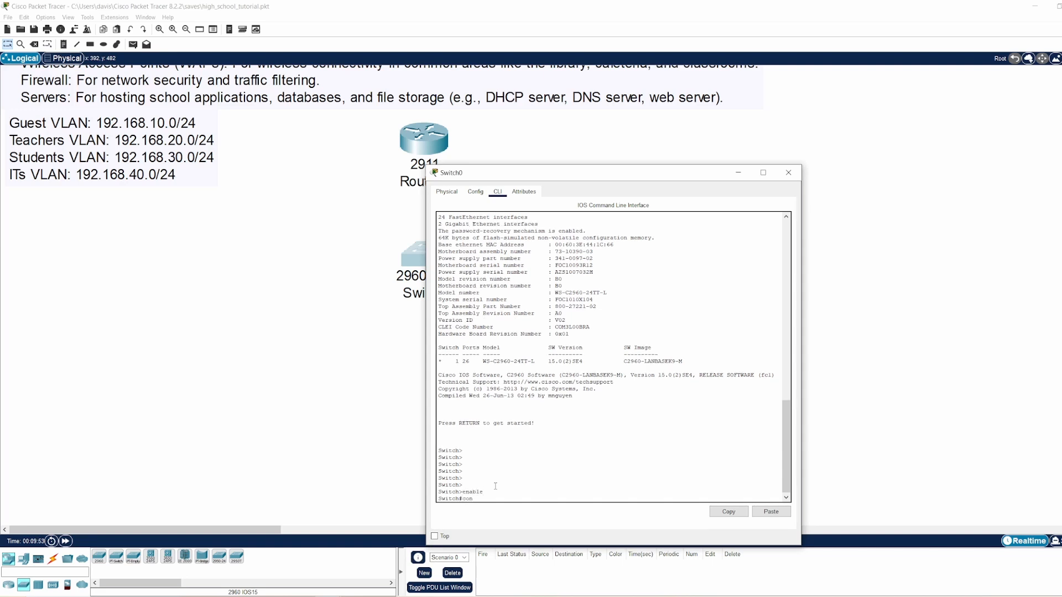
type("fig t")
key("Return")
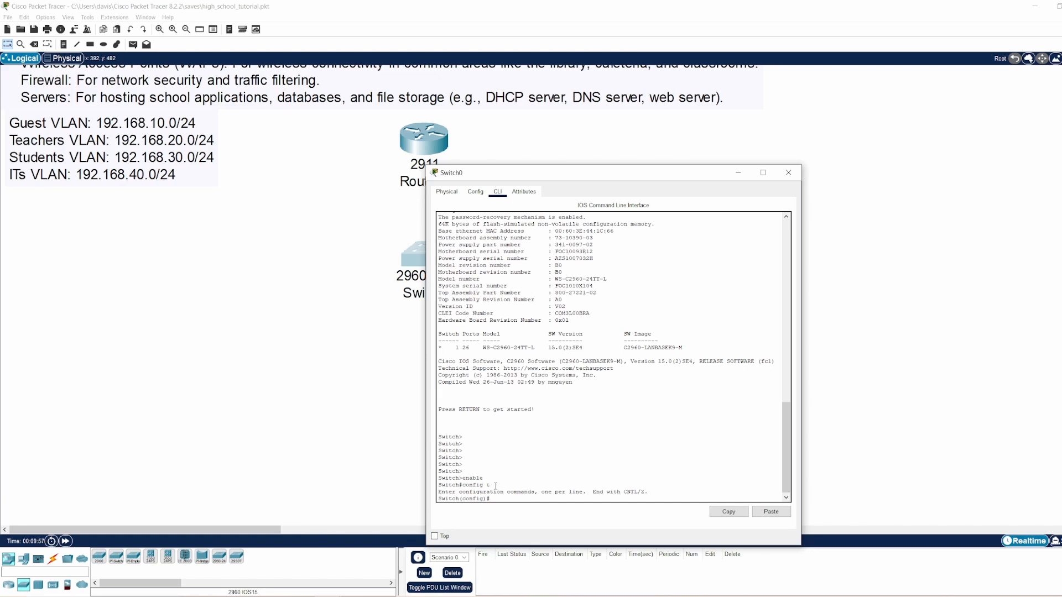
- Create VLAN 10 on the switch, name it Guest and return to global configuration mode
type("vlan 10")
key("Return")
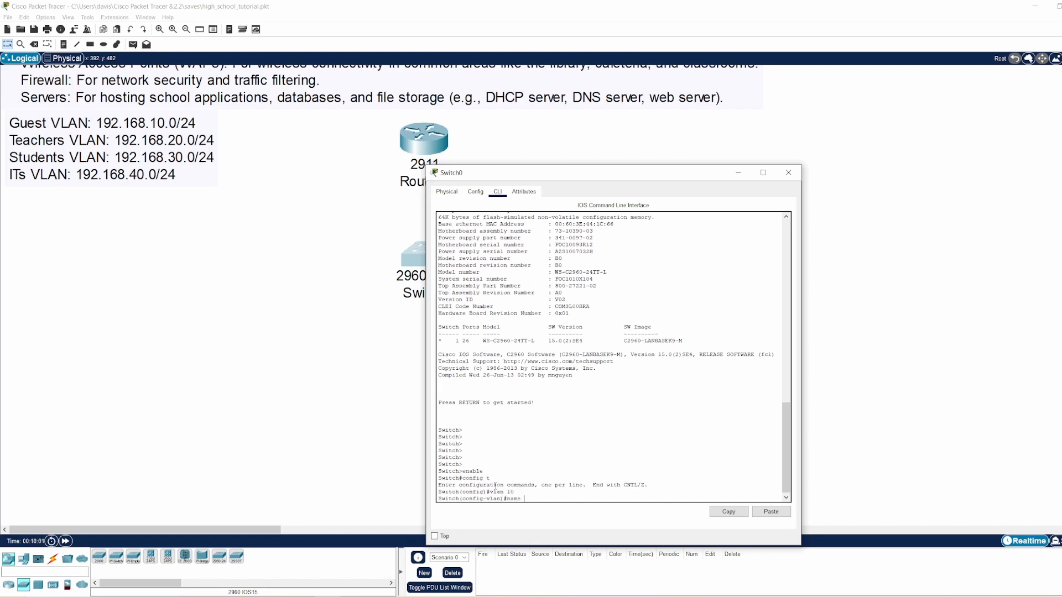
type("name Guest")
key("Return")
type("exit")
key("Return")
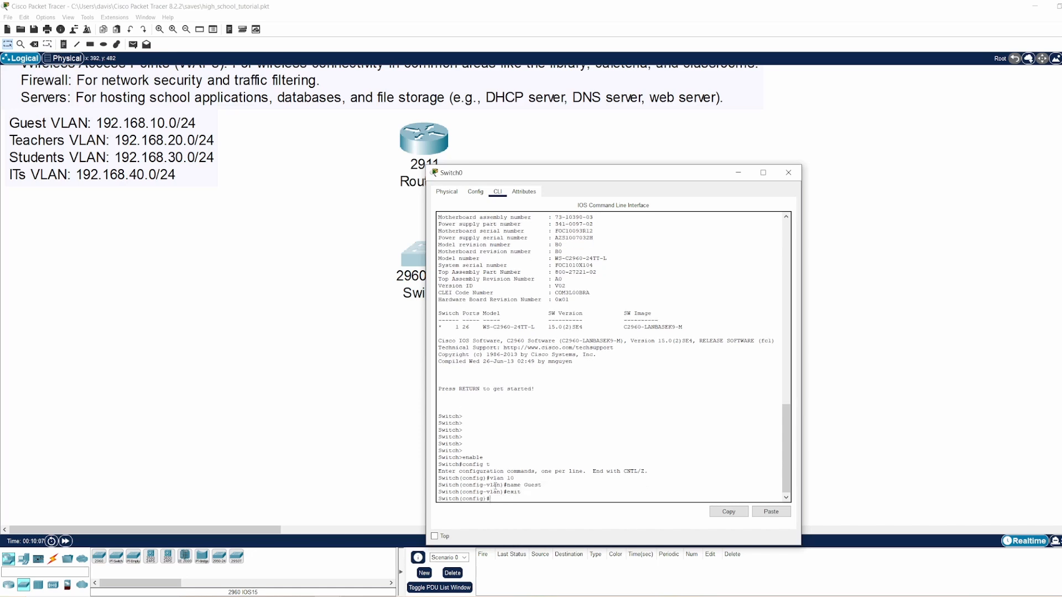
- Create VLAN 20 on the switch, name it Teachers and return to global configuration mode
type("vlan 20")
key("Return")
type("name Teacher")
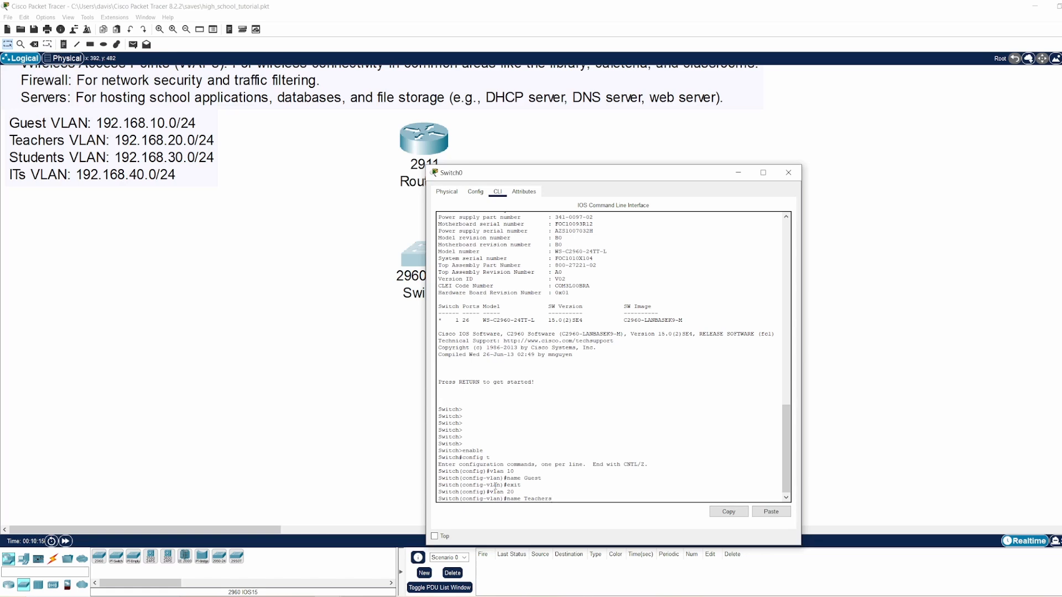
type("s")
key("Return")
type("e")
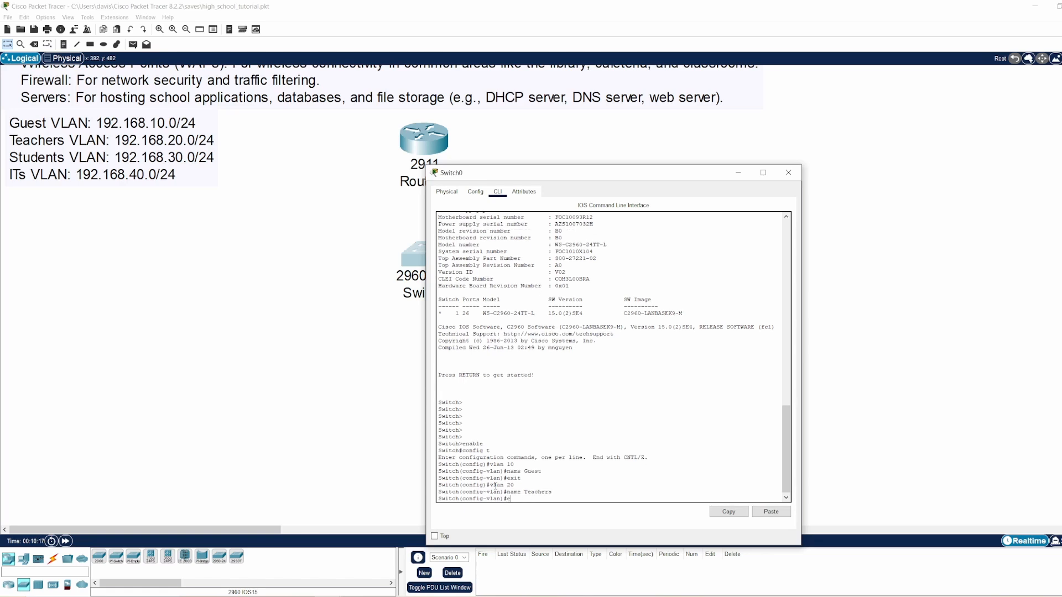
type("xit")
key("Return")
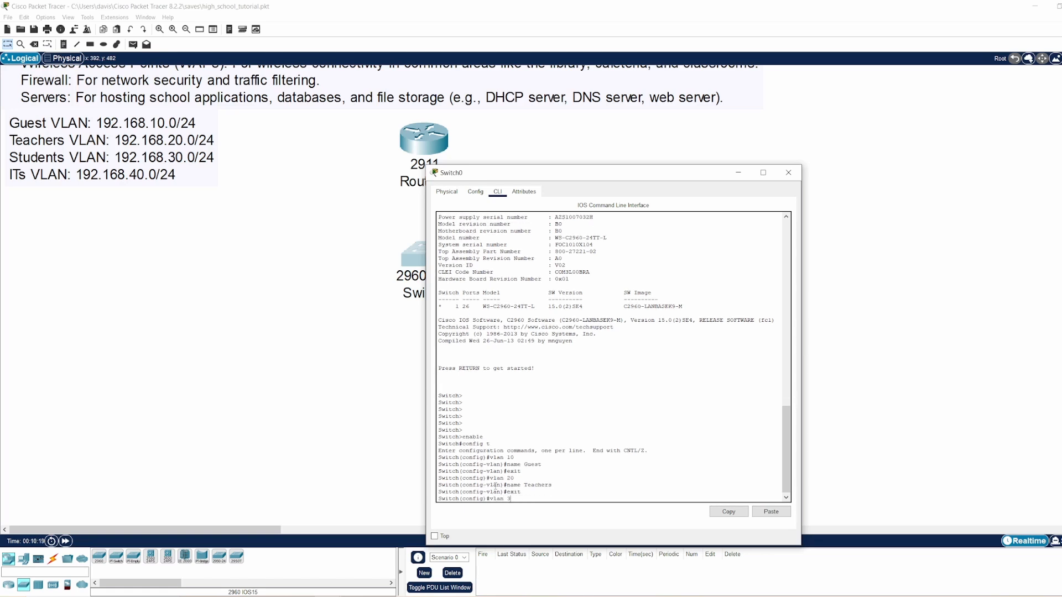
- Create VLAN 30 on the switch, name it Students and return to global configuration mode
type("0")
key("Return")
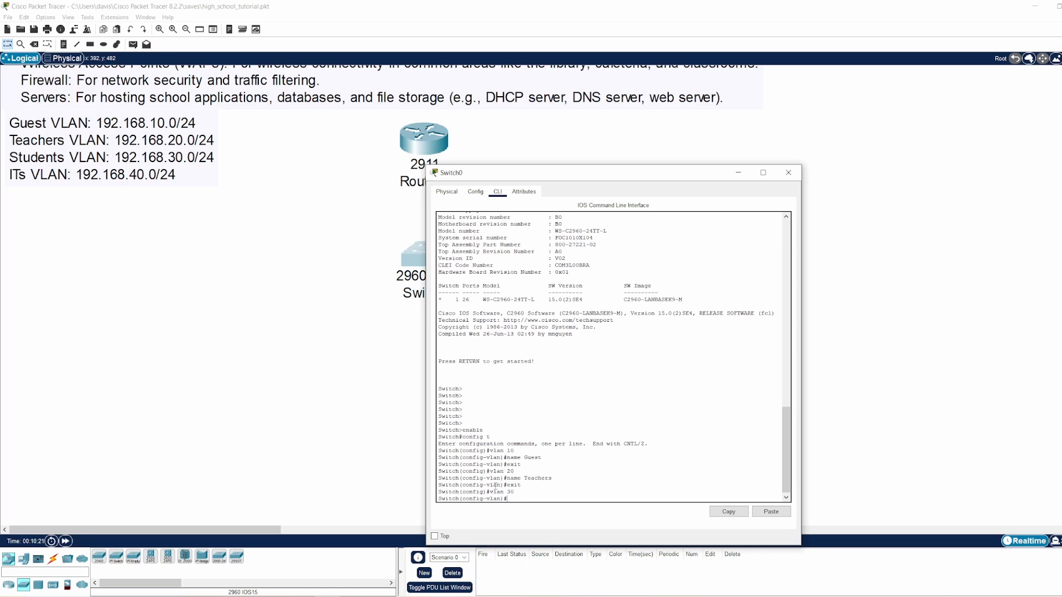
type("name Students")
key("Return")
type("exit")
key("Return")
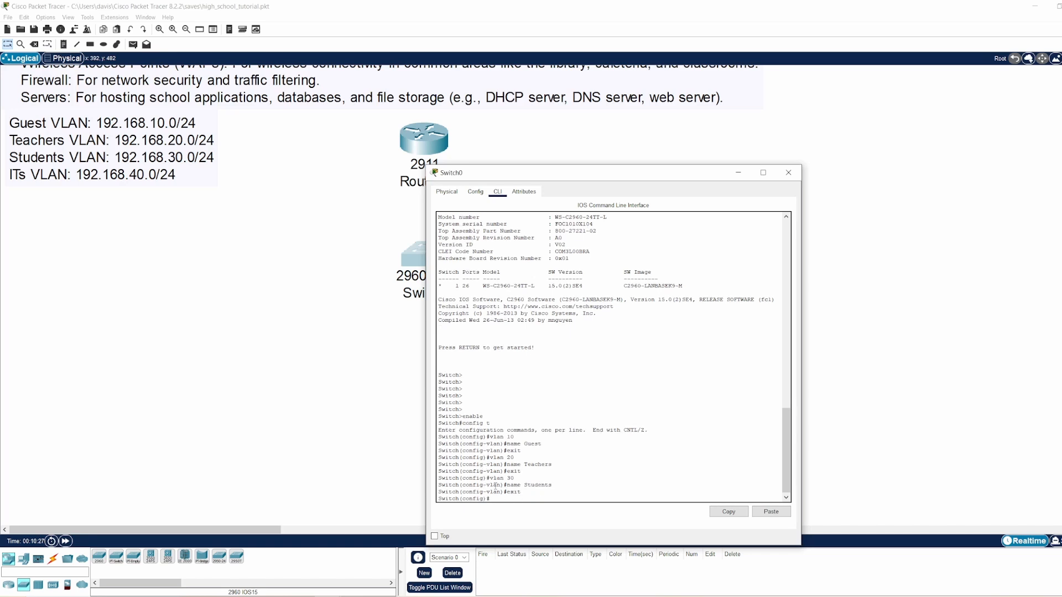
- Create VLAN 40 on the switch, name it IT and return to global configuration mode
type("vlan 40")
key("Return")
type("name")
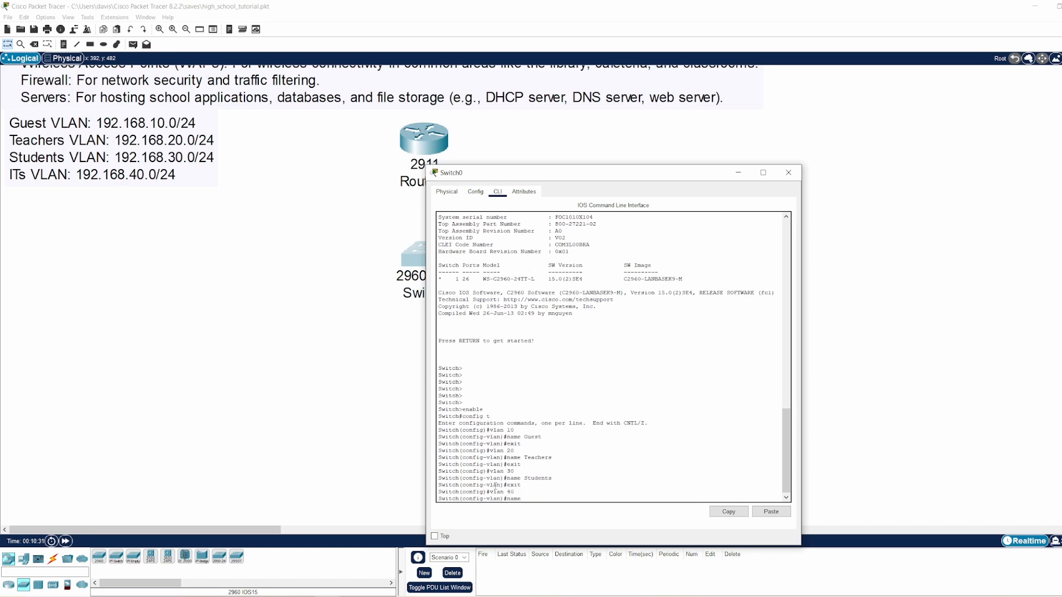
type(" IT")
key("Return")
type("exit")
key("Return")
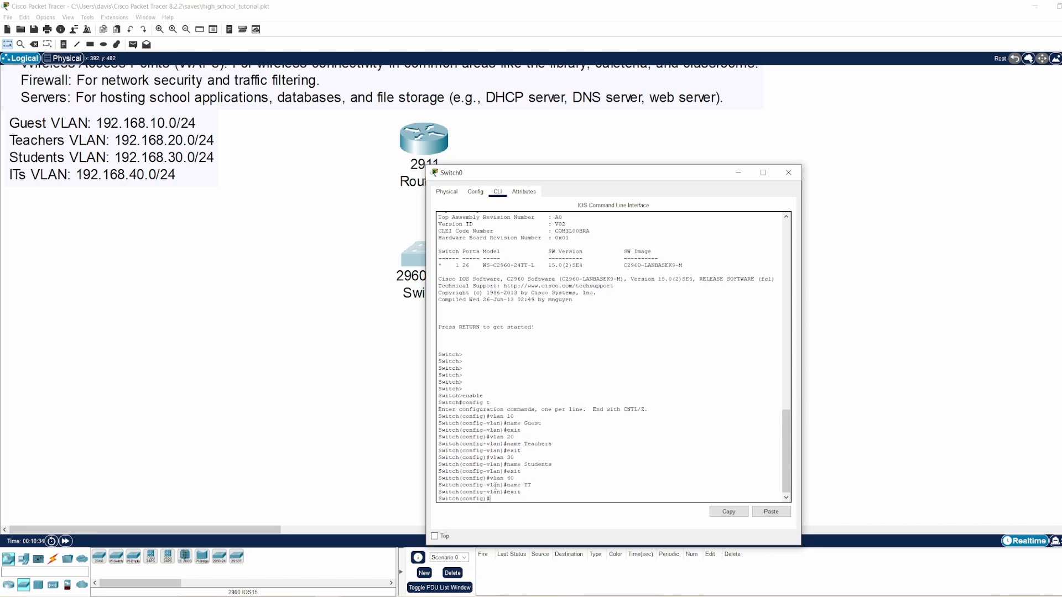
- Leave global configuration mode on the switch and return to privileged EXEC mode
key("Return")
key("Return")
key("Return")
key("Return")
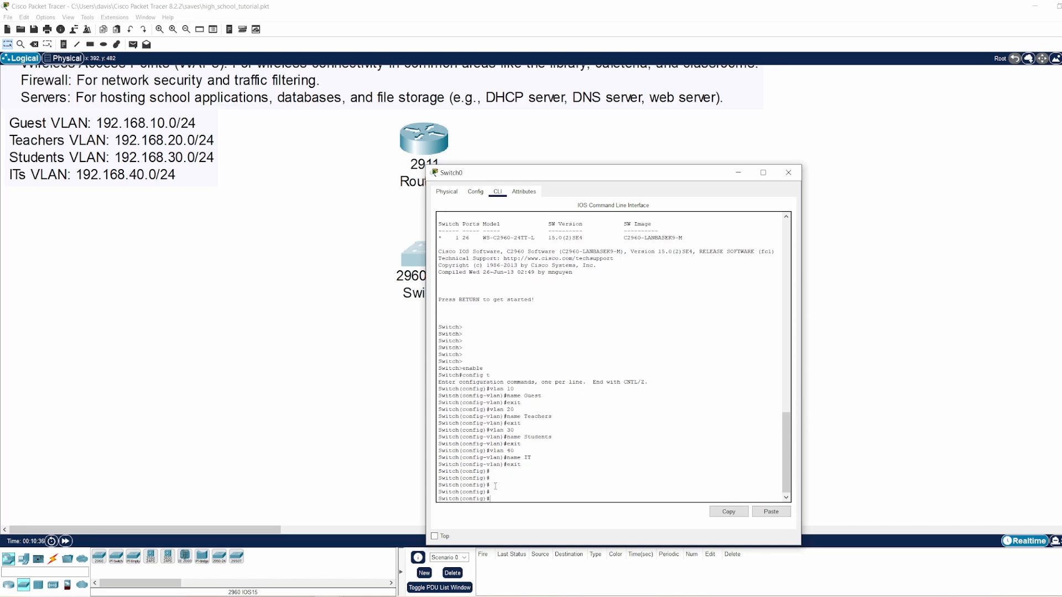
type("exit")
key("Return")
key("Return")
key("Return")
key("Return")
key("Return")
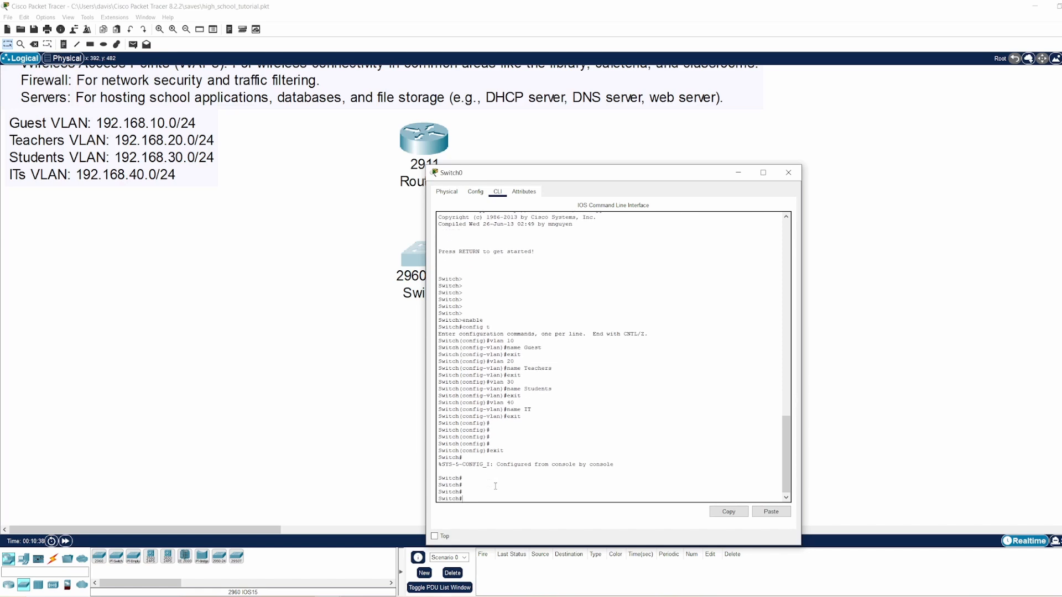
- Show the switch's brief VLAN table and examine the FastEthernet ports assigned to the default VLAN
type("show vlan brief")
key("Return")
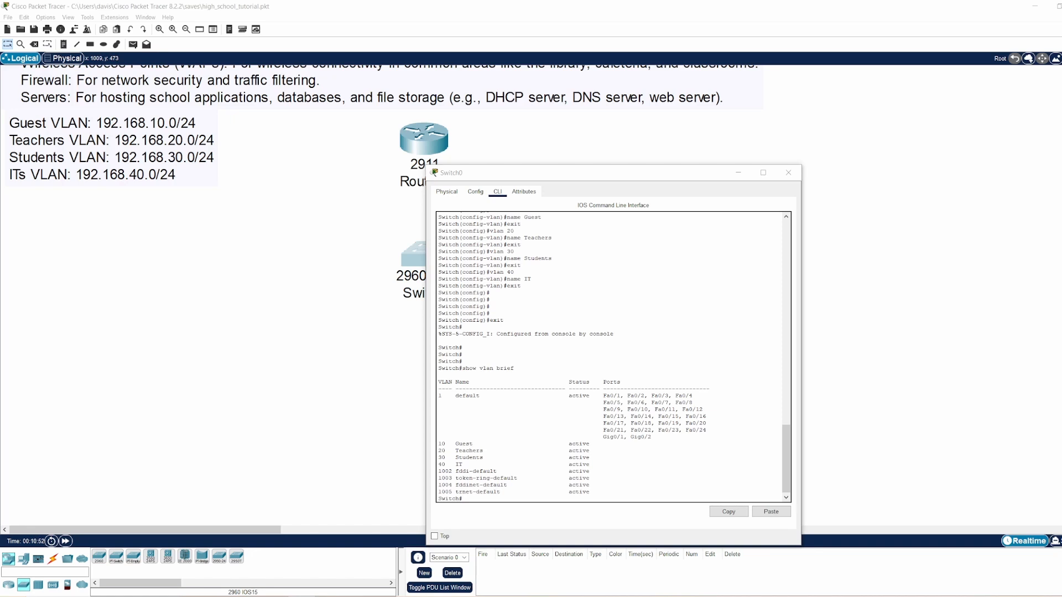
left_click(617, 394)
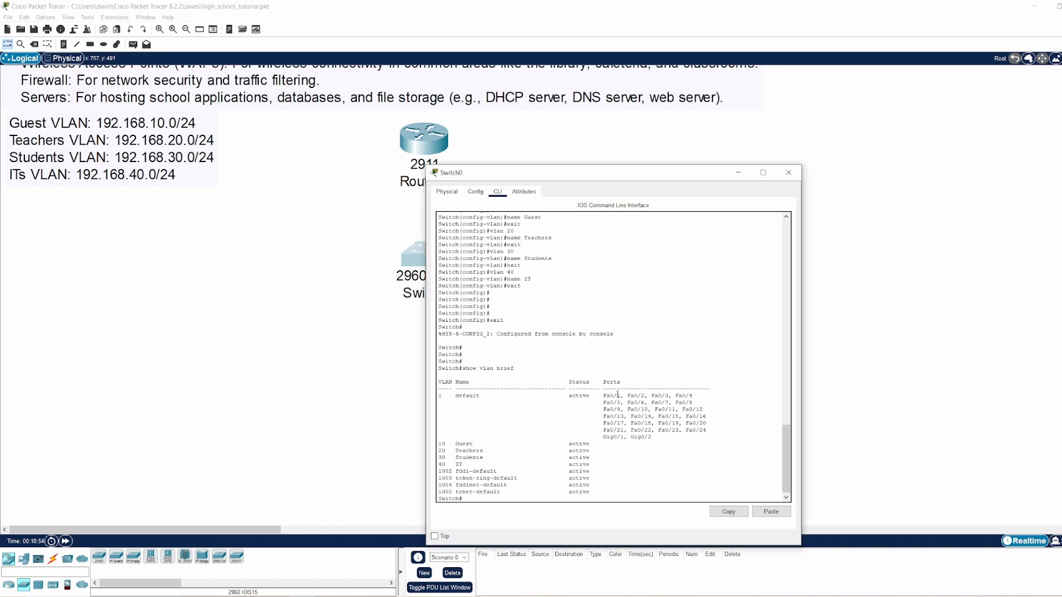
left_click_drag(618, 394, 686, 396)
left_click(685, 396)
left_click_drag(602, 403, 647, 407)
double_click(655, 403)
left_click_drag(655, 402, 647, 409)
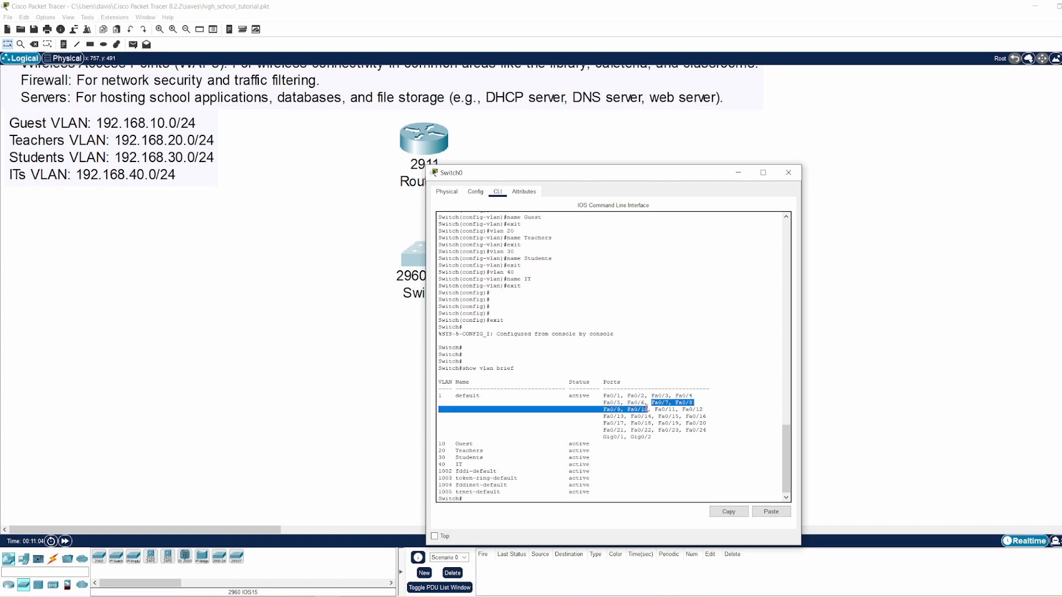
double_click(620, 416)
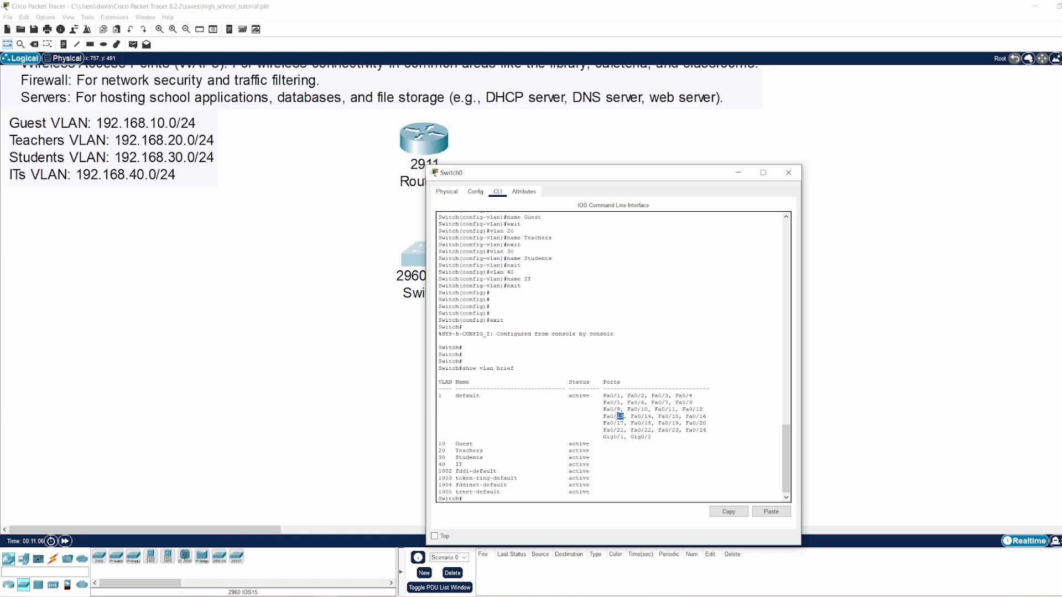
left_click_drag(620, 421, 705, 416)
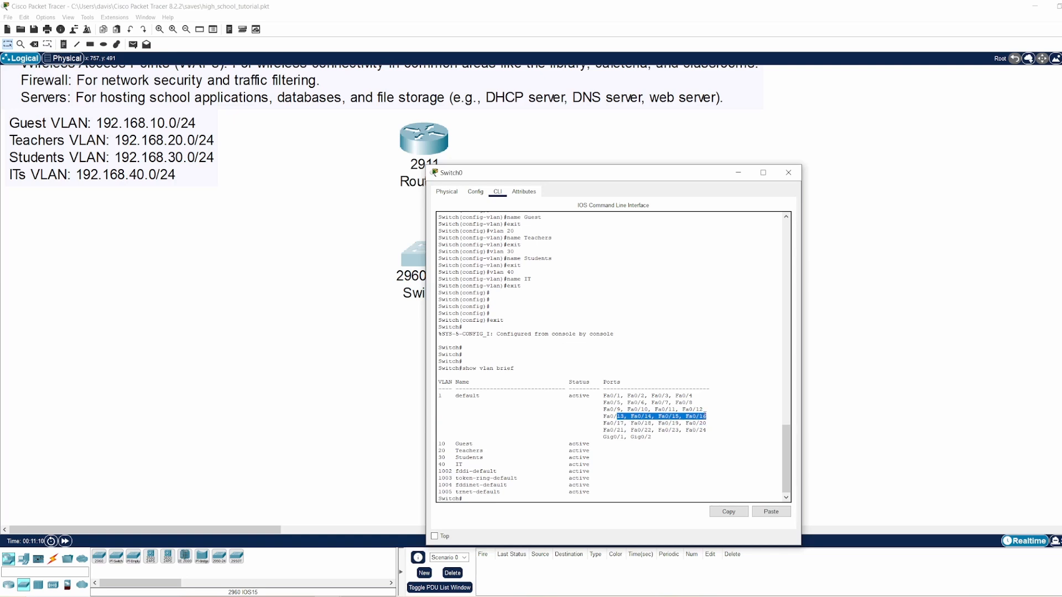
- Examine the remaining FastEthernet ports of the default VLAN in the brief VLAN table, including Fa0/19
double_click(675, 423)
left_click_drag(676, 424, 650, 425)
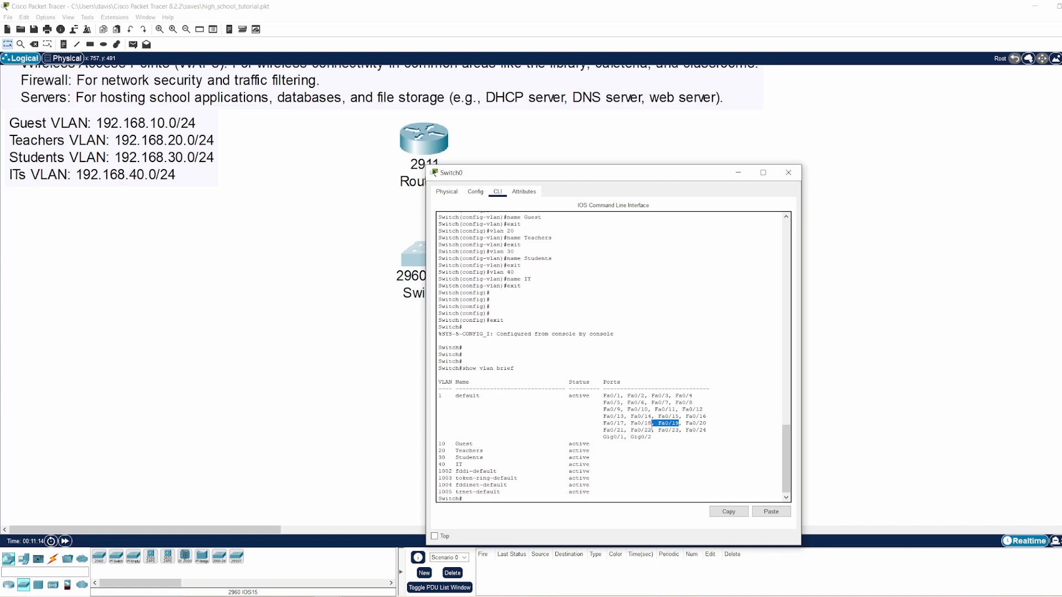
left_click(651, 428)
scroll(637, 422, "down", 1)
left_click(645, 454)
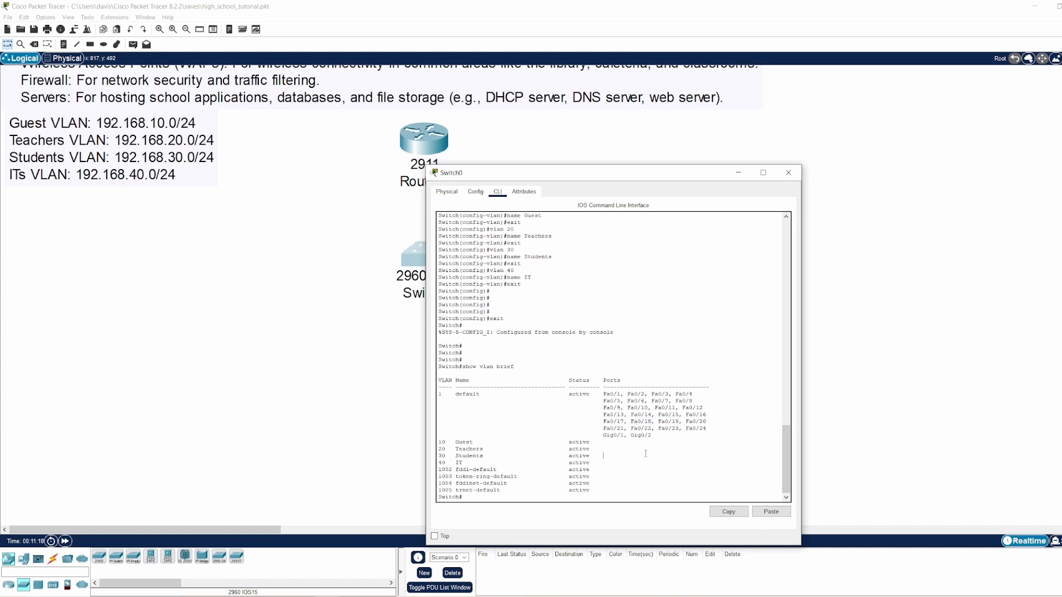
- Add blank prompt lines below the VLAN table and enter the switch's global configuration mode
key("Return")
key("Return")
key("Return")
key("Return")
key("Return")
key("Return")
key("Return")
key("Return")
key("Return")
key("Return")
key("Return")
key("Return")
key("Return")
key("Return")
key("Return")
key("Return")
key("Return")
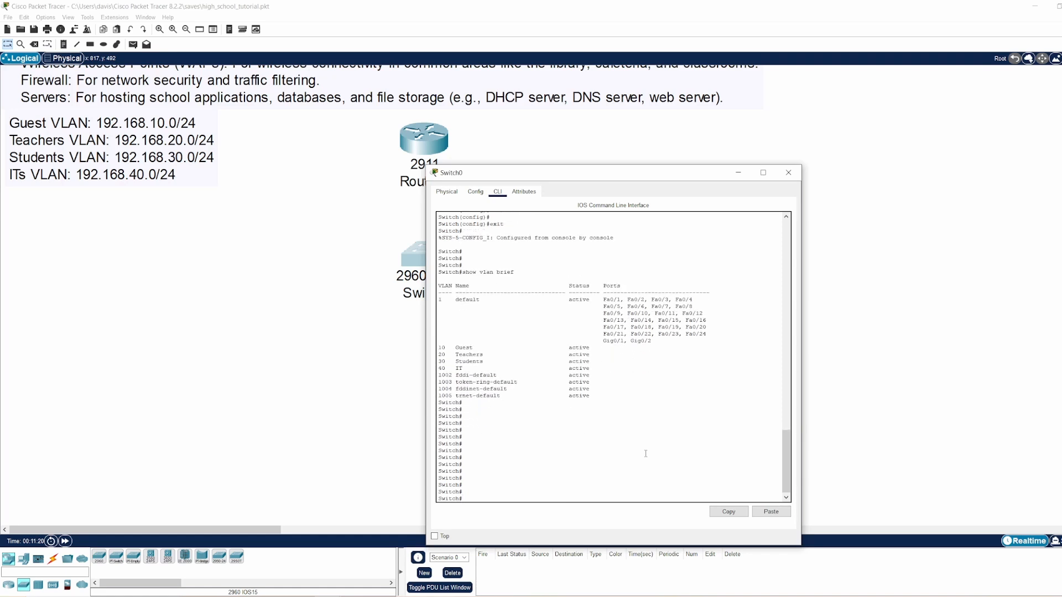
type("confi")
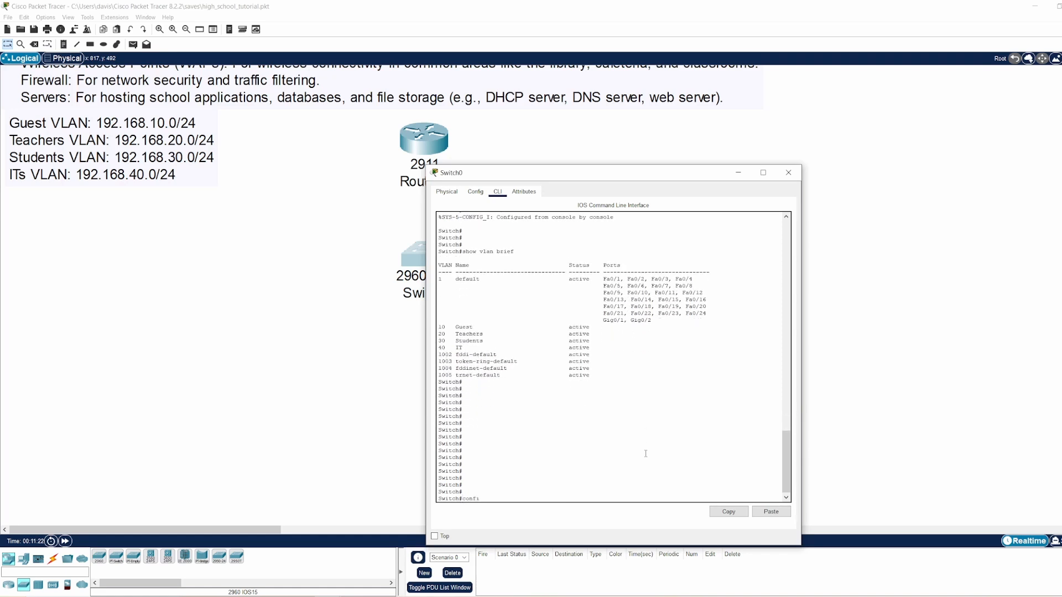
type("g t")
key("Return")
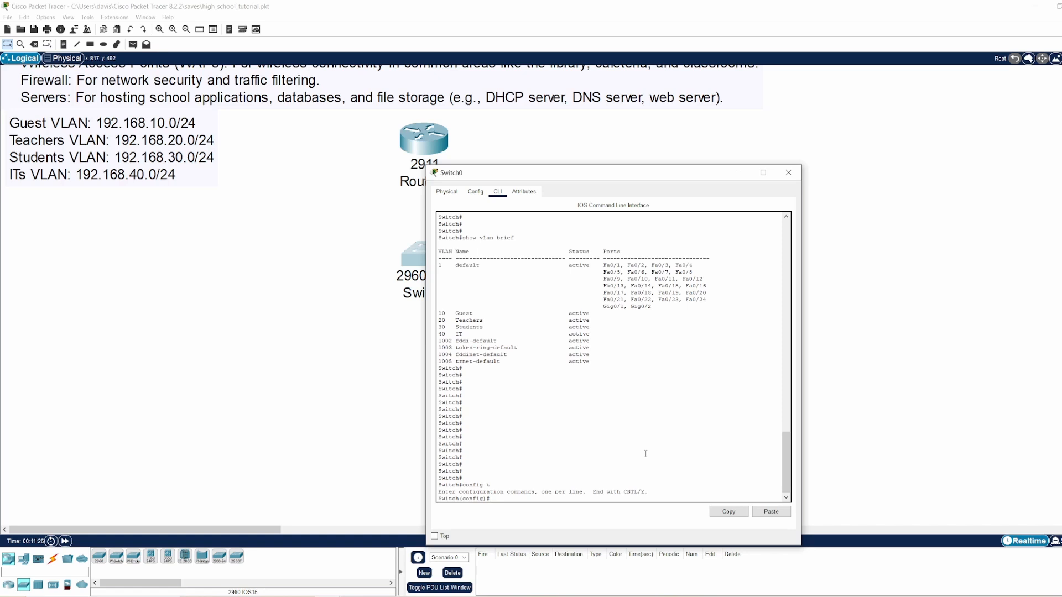
- Select interface range f0/1 - 4 on the switch, enable its ports and set them to access mode
type("int range")
type("f0/1 - 4")
key("Return")
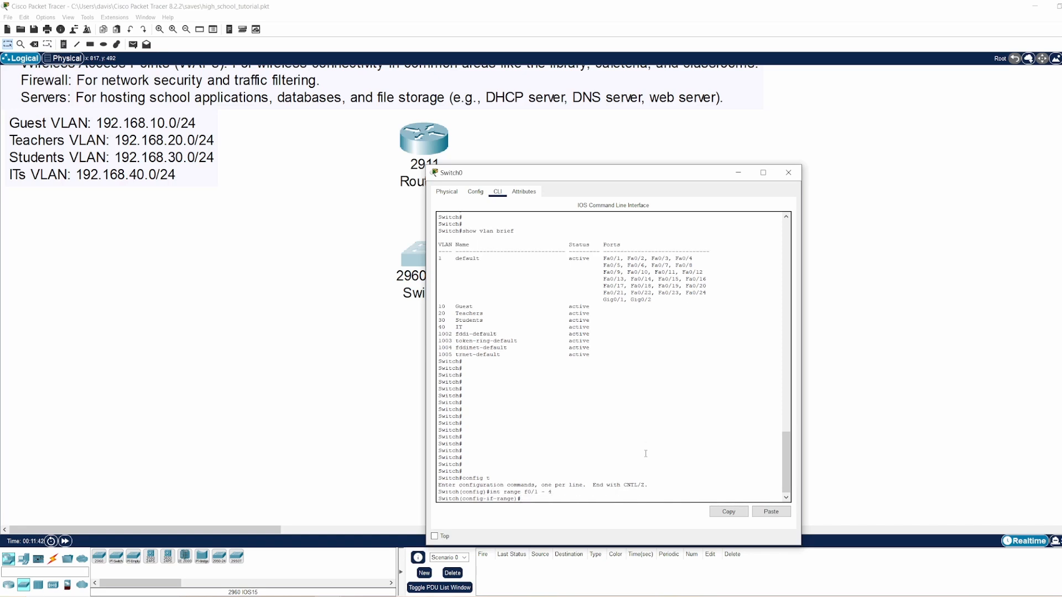
type("no shutdown")
key("Return")
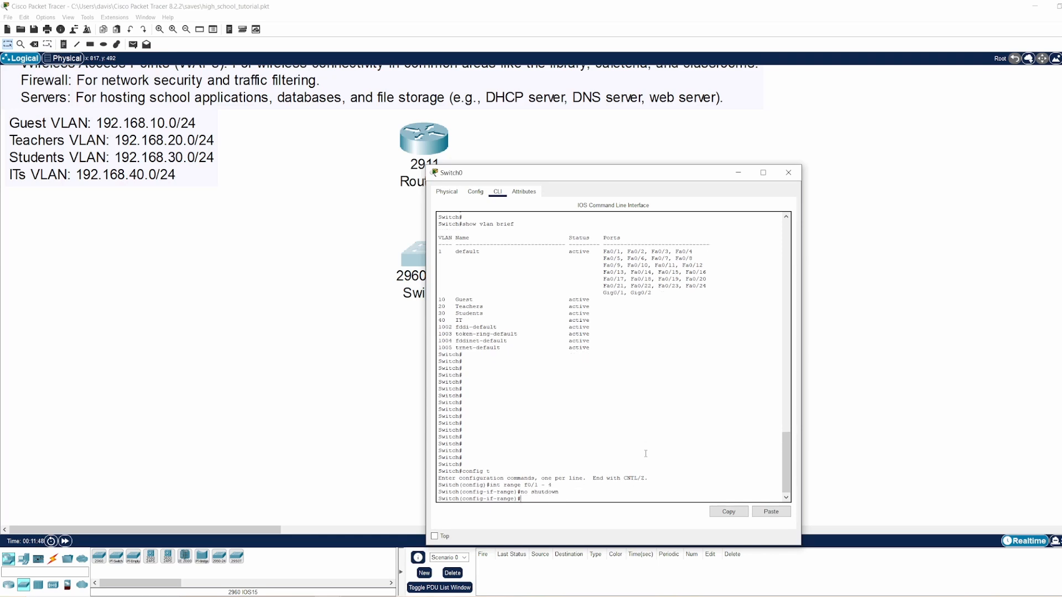
type("switchport mode access")
key("Return")
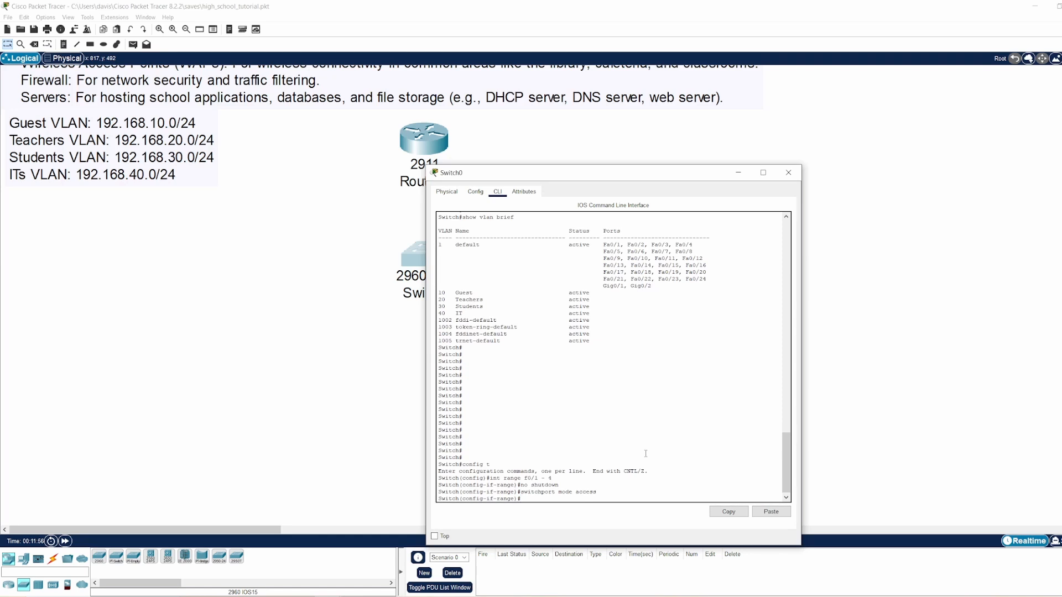
- Assign the ports f0/1 - 4 to access VLAN 10 and return to global configuration mode
type("switchpot access vlan 10")
key("Return")
key("Up")
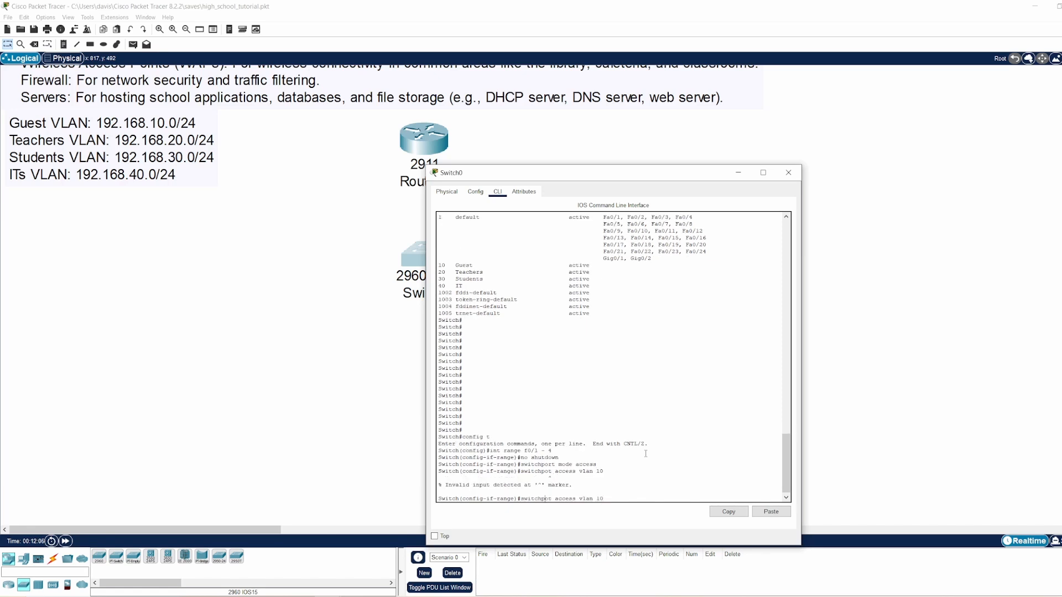
key("Left")
type("r")
key("Return")
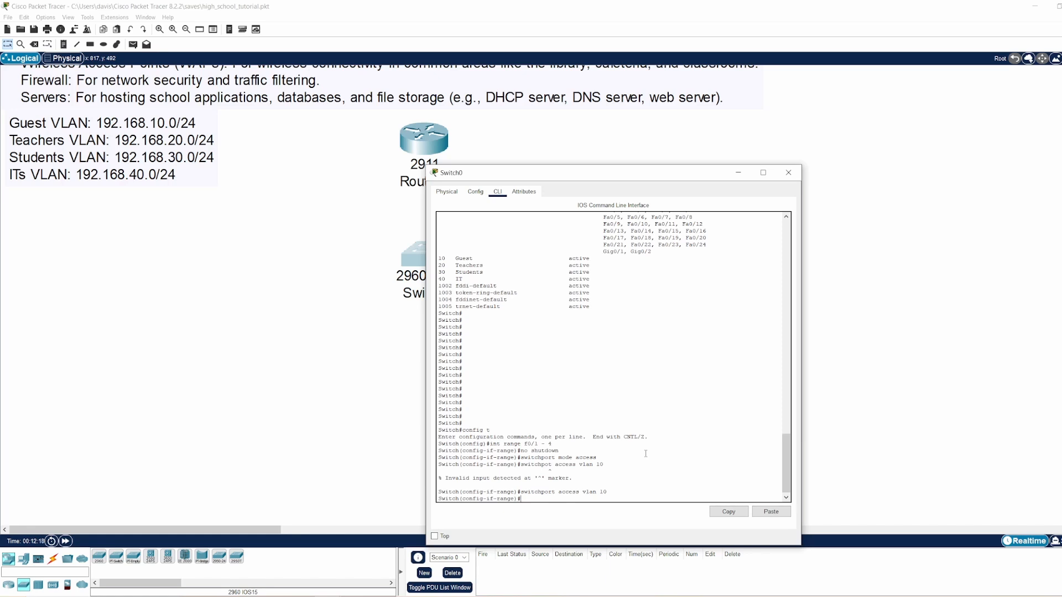
type("exit")
key("Return")
- Enable interface range f0/7 - 10 as access ports in VLAN 20 and return to global configuration mode
type("int range f0/7 - 10")
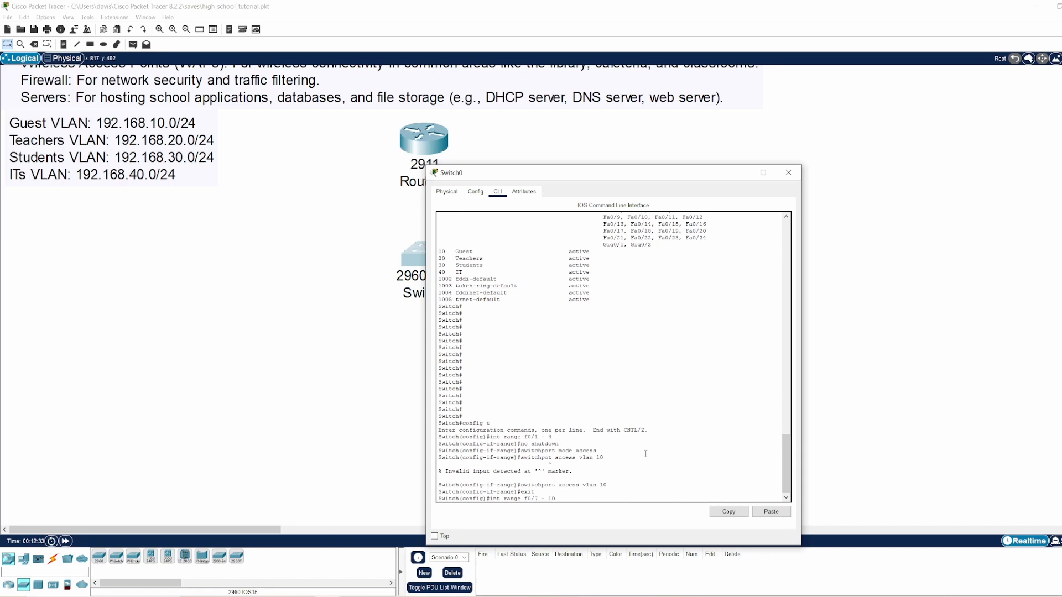
key("Return")
type("no shutdown switchport mode access switchpot access vlan 20 switchport access vlan 20 switchport access vlan 10")
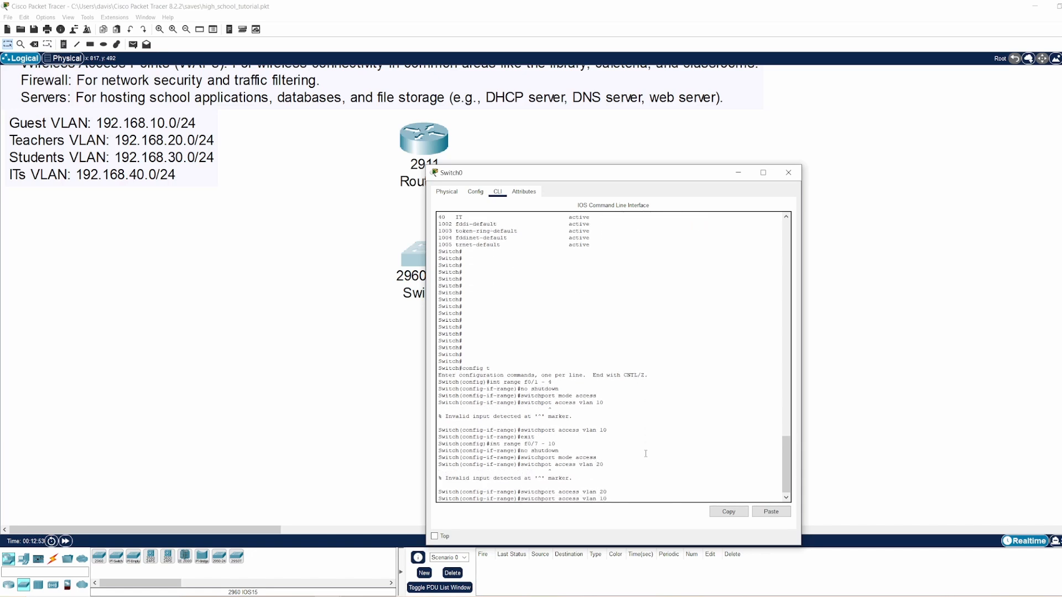
key("Down")
key("Return")
- Set interface range f0/13 - 16 to access mode in VLAN 30 and return to global configuration mode
type("int range f0/13 - 16")
key("Return")
type("switchport mode access")
key("Return")
type("switchp")
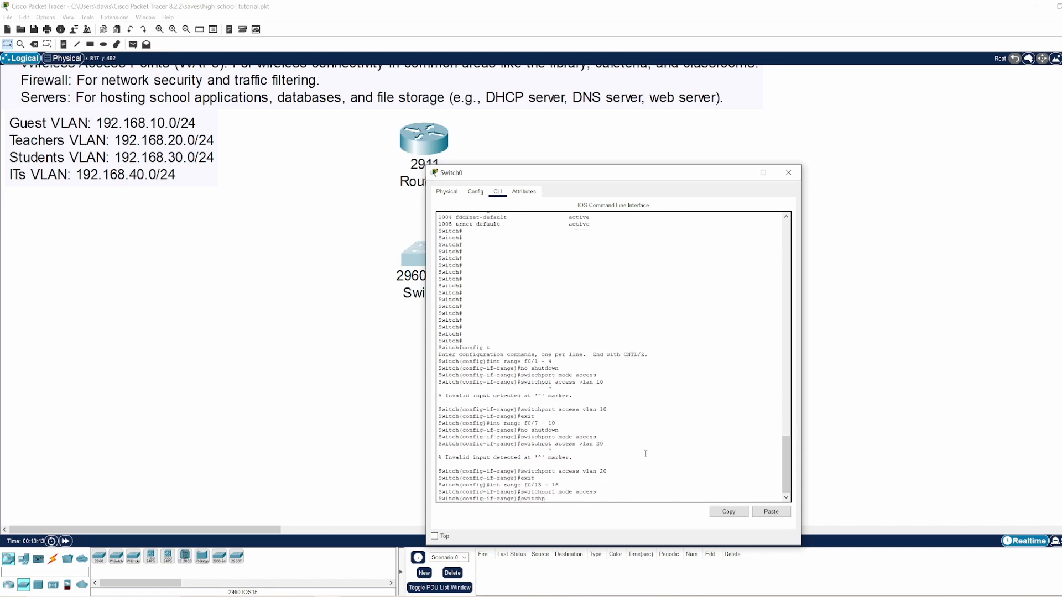
type("ort access vlan 30")
key("Return")
type("exit")
key("Return")
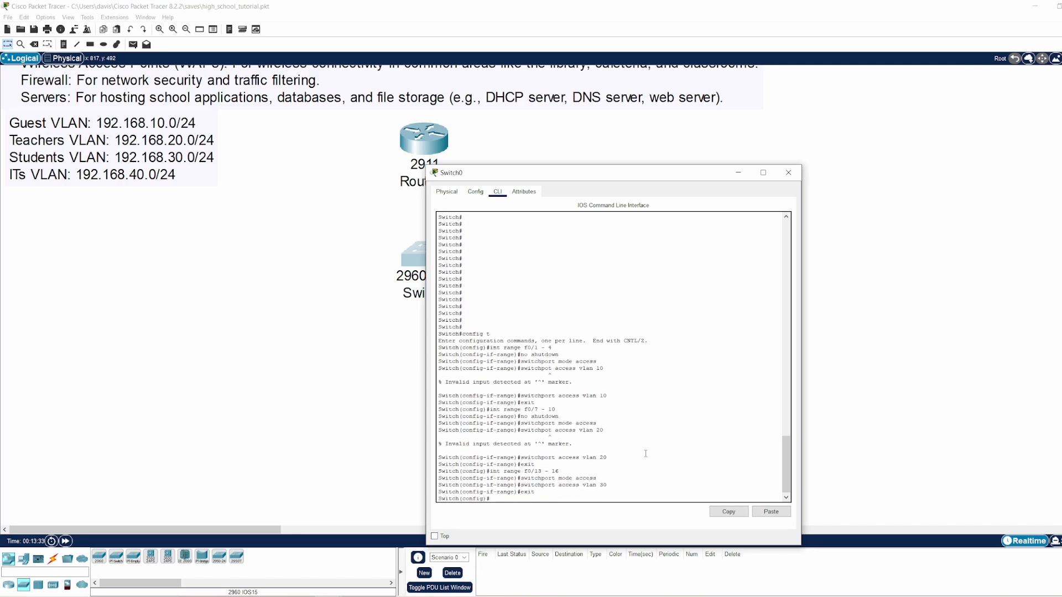
- Set interface range f0/19 - 22 to access mode in VLAN 40 and return to privileged EXEC mode
type("int range f0/19 - 22 switchport mode access switchport access vlan 40 exit  ex")
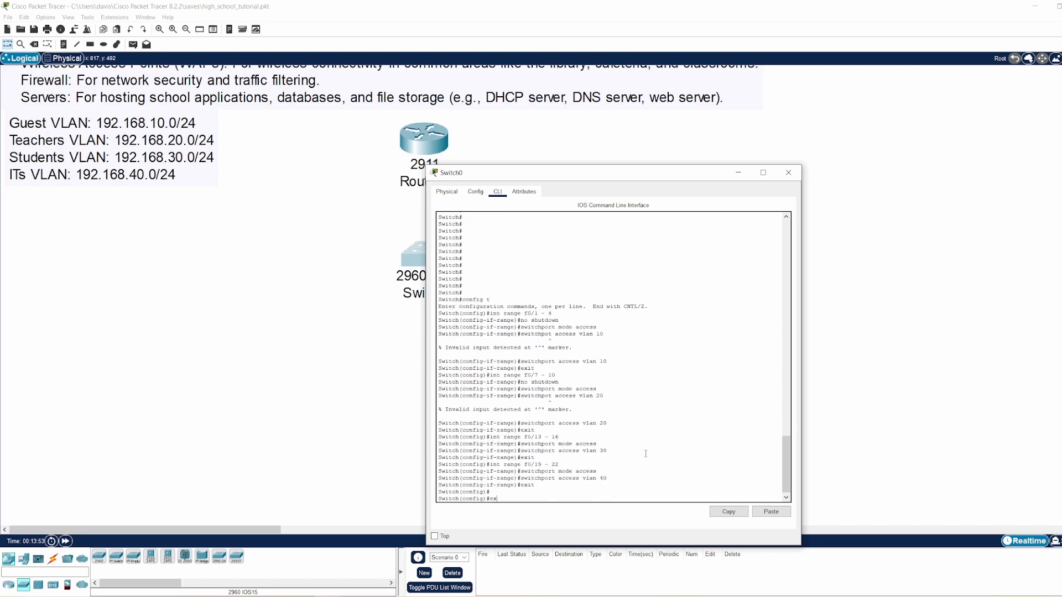
type("it")
key("Return")
key("Return")
key("Return")
key("Return")
key("Return")
key("Return")
key("Return")
key("Return")
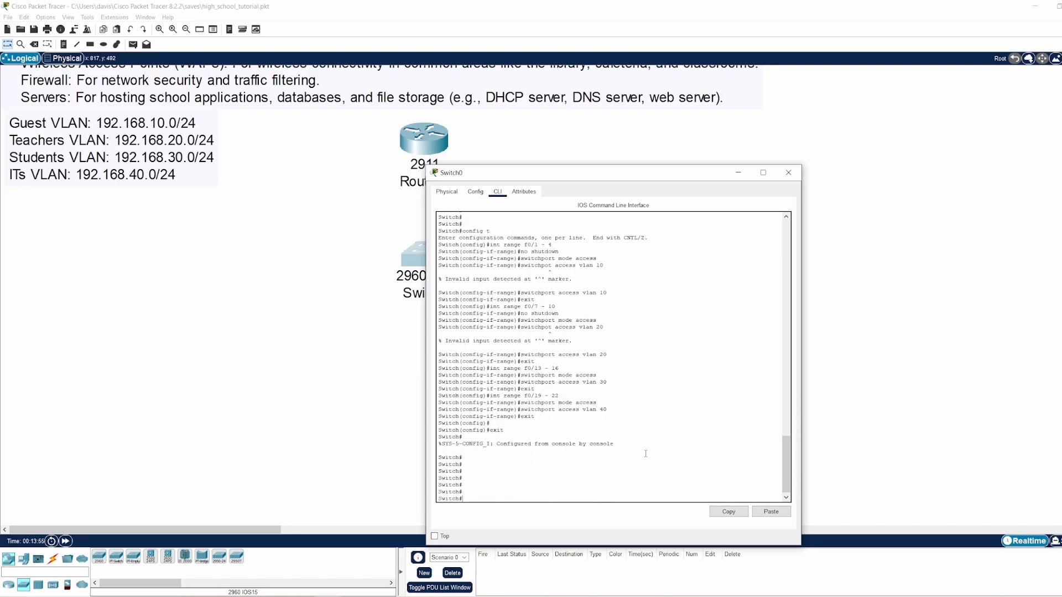
key("Return")
key("Return")
key("Return")
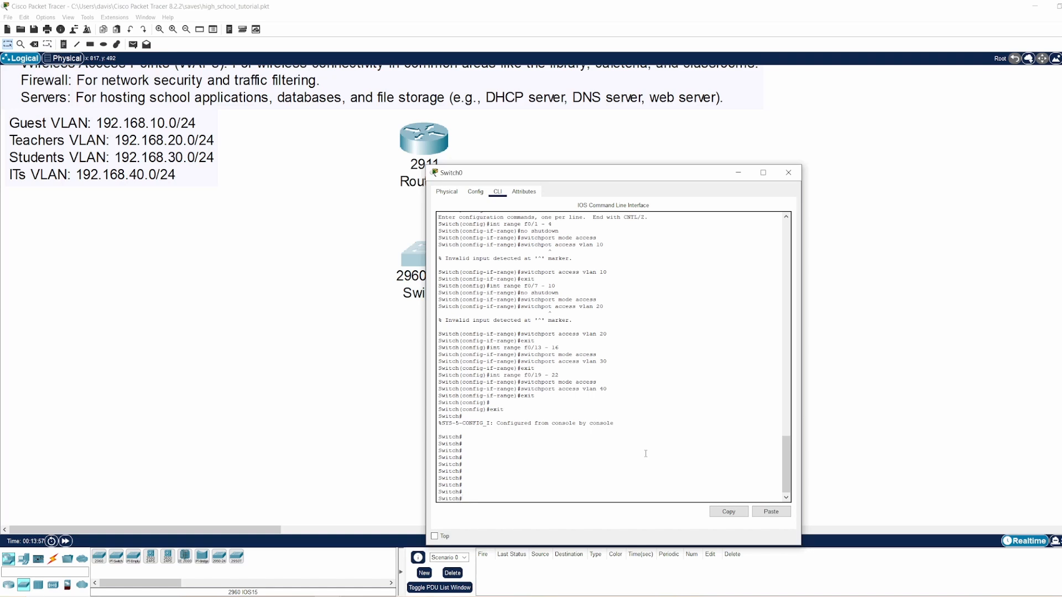
- Show the switch's brief VLAN table, check the port assignments of each VLAN and close the switch's window
type("show")
key("BackSpace")
key("BackSpace")
key("BackSpace")
key("BackSpace")
type("vlan brief")
key("Return")
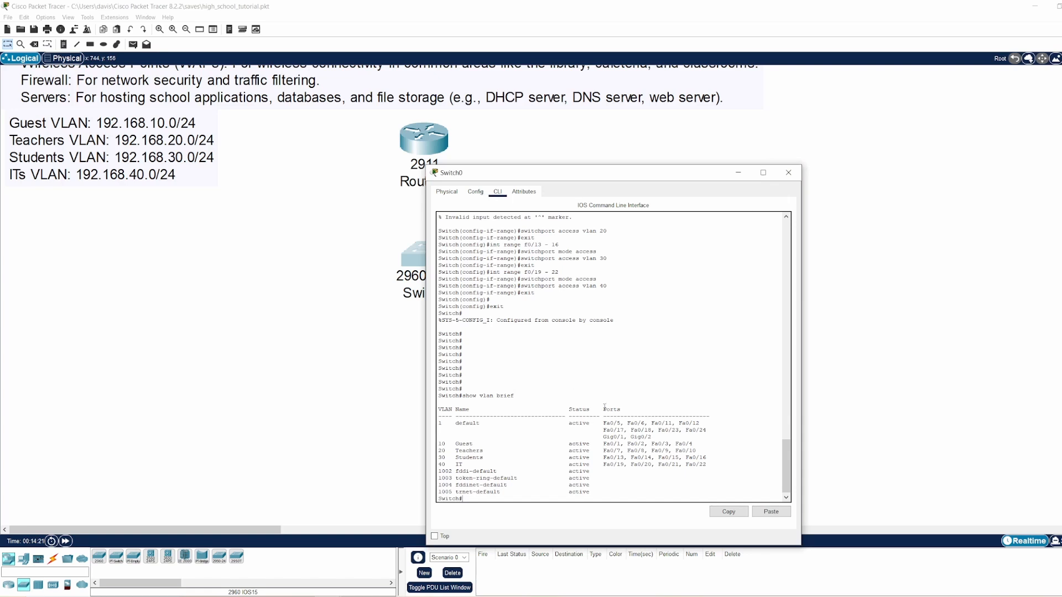
key("Return")
key("Return")
key("Return")
key("Return")
key("Return")
key("Return")
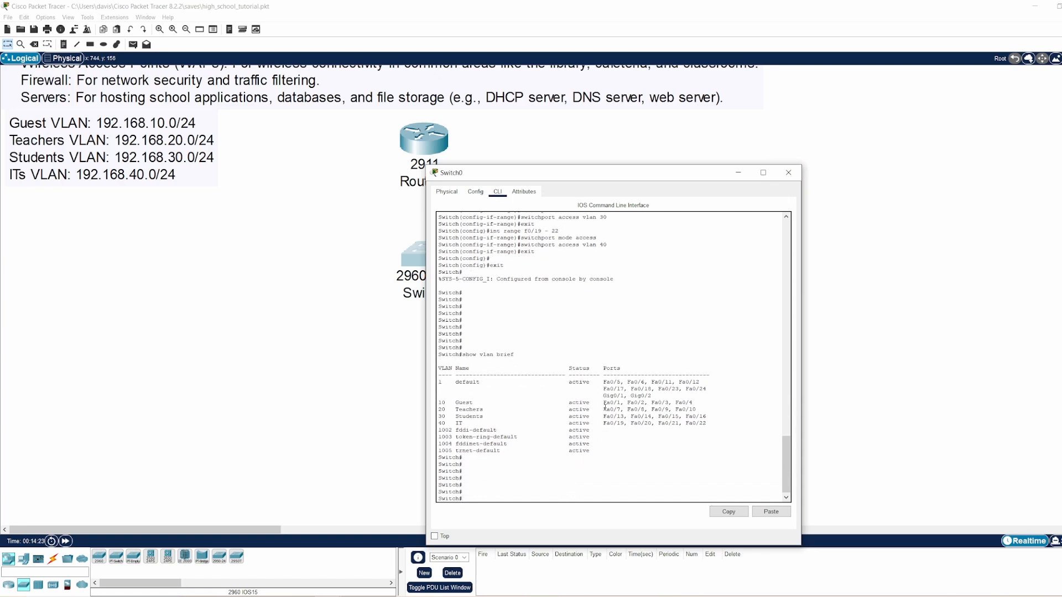
left_click(788, 173)
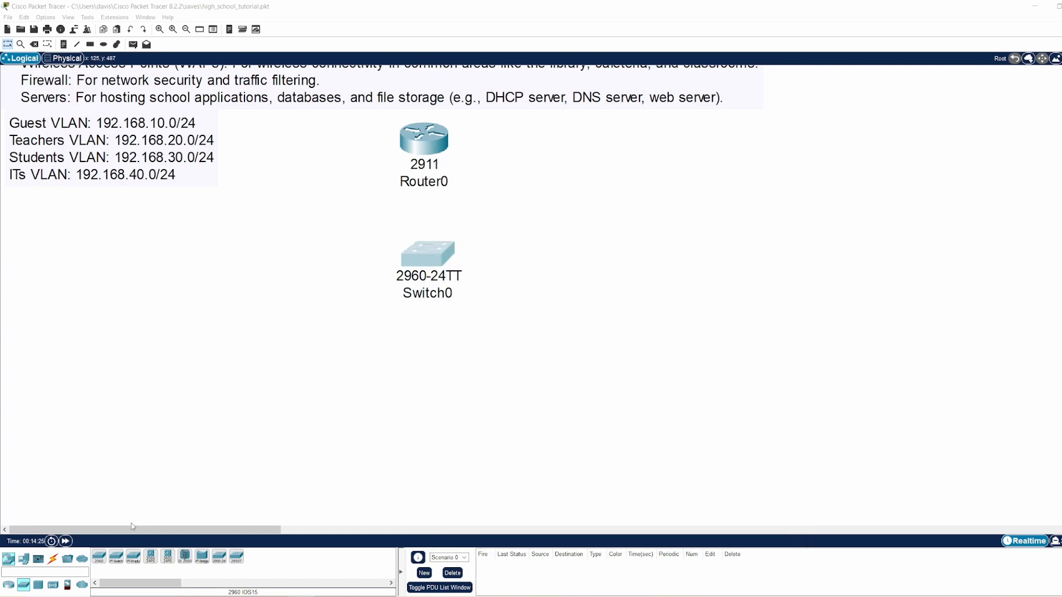
- Connect the 2911 router to GigabitEthernet0/1 on the 2960 switch with a copper straight-through cable
left_click(53, 559)
left_click(133, 556)
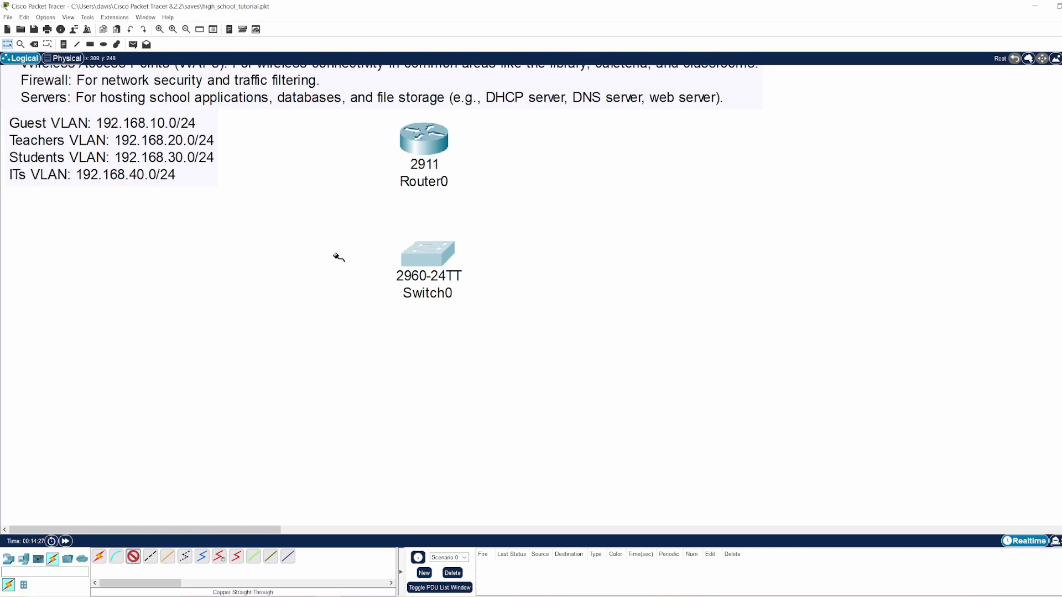
left_click(420, 159)
left_click(458, 192)
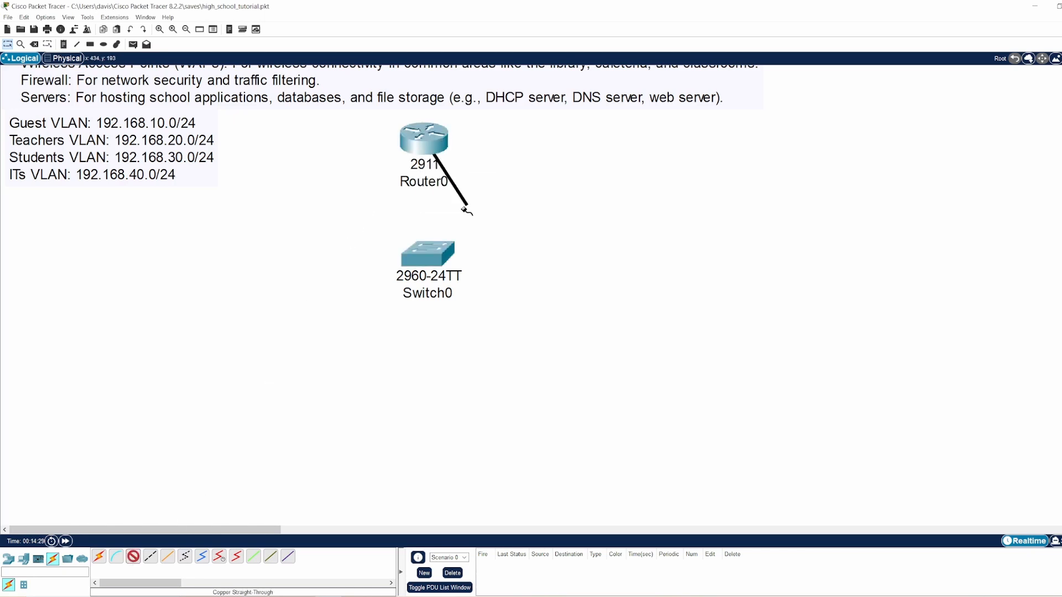
left_click(435, 270)
left_click(471, 529)
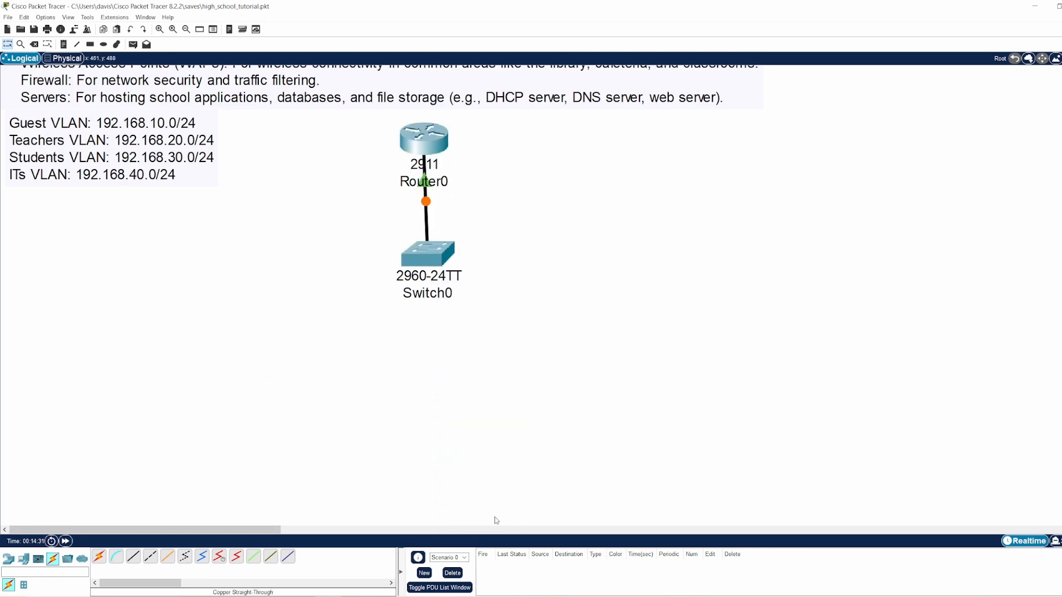
- Open Switch0's command line, look over the new link's state messages and bring back the privileged EXEC prompt
left_click(424, 245)
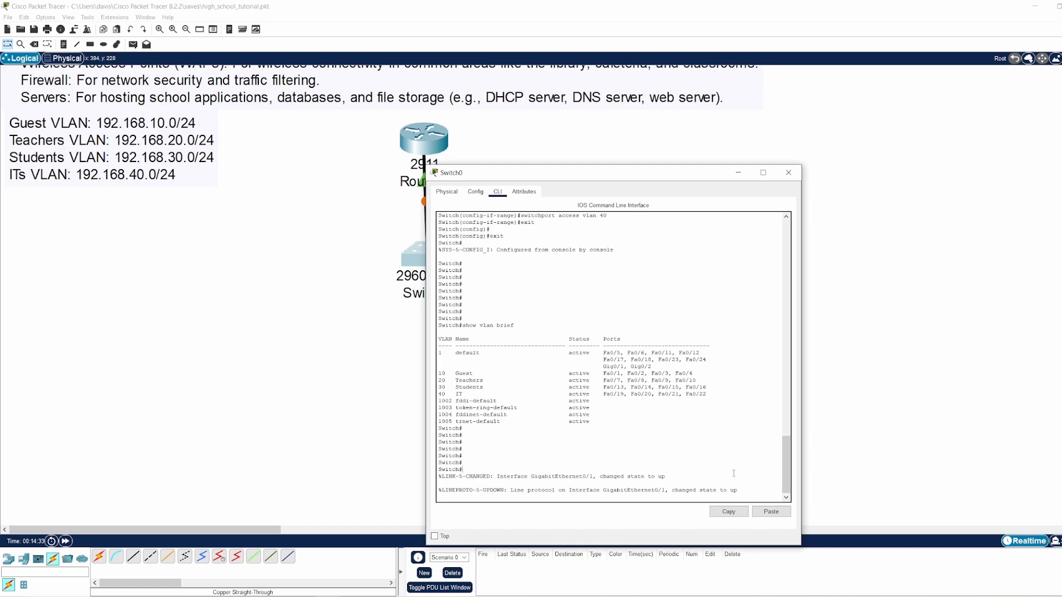
key("Return")
key("Return")
key("Return")
key("Return")
key("Return")
key("Return")
key("Return")
key("Return")
key("Return")
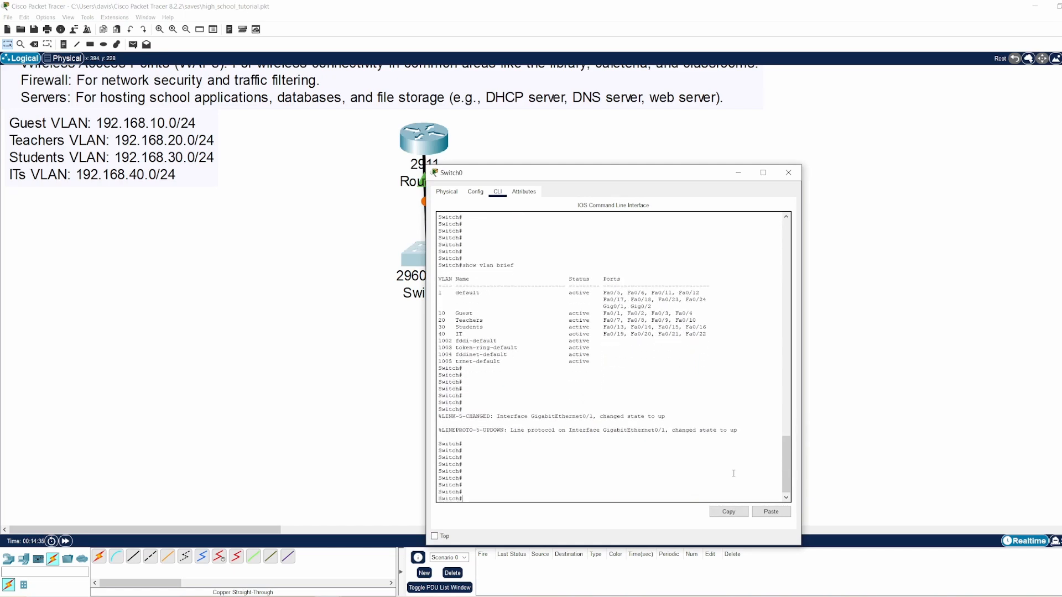
left_click(788, 173)
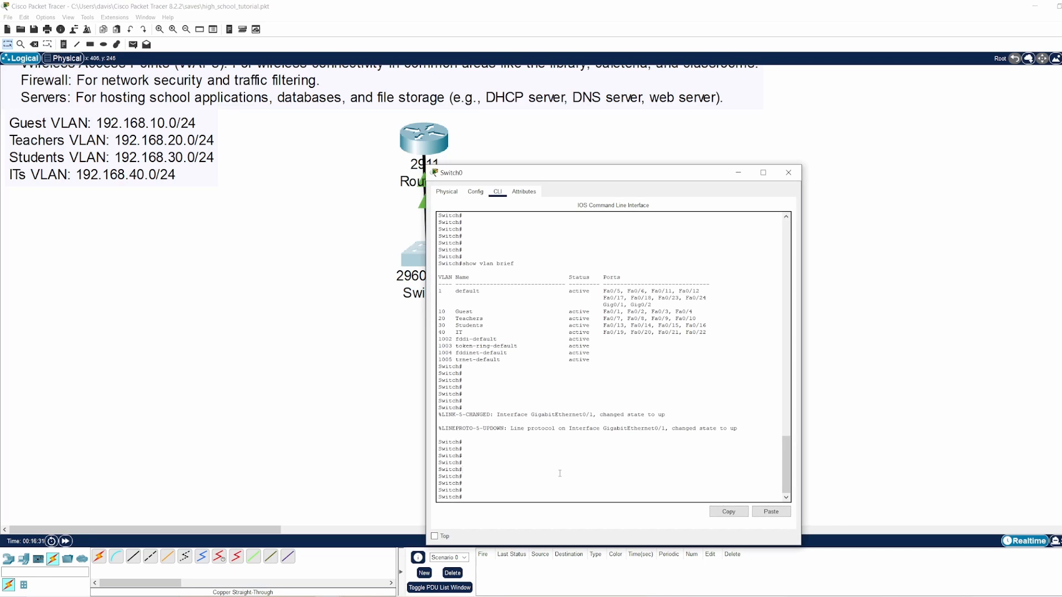
- In the switch's global configuration mode, enable interface gi0/1 and set it to trunk mode
type("config t")
key("Return")
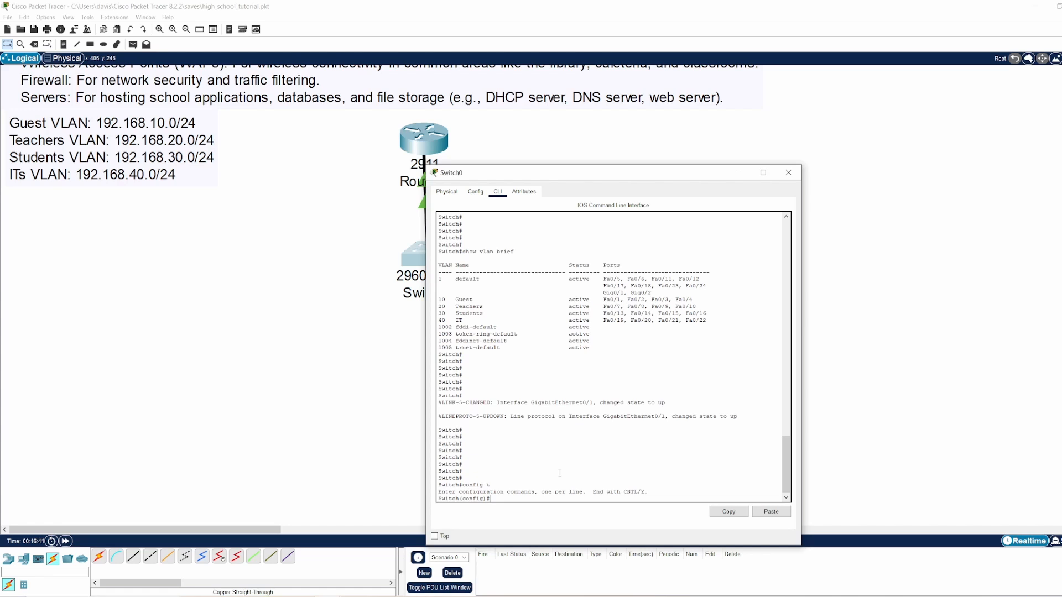
type("int gi0/1")
key("Return")
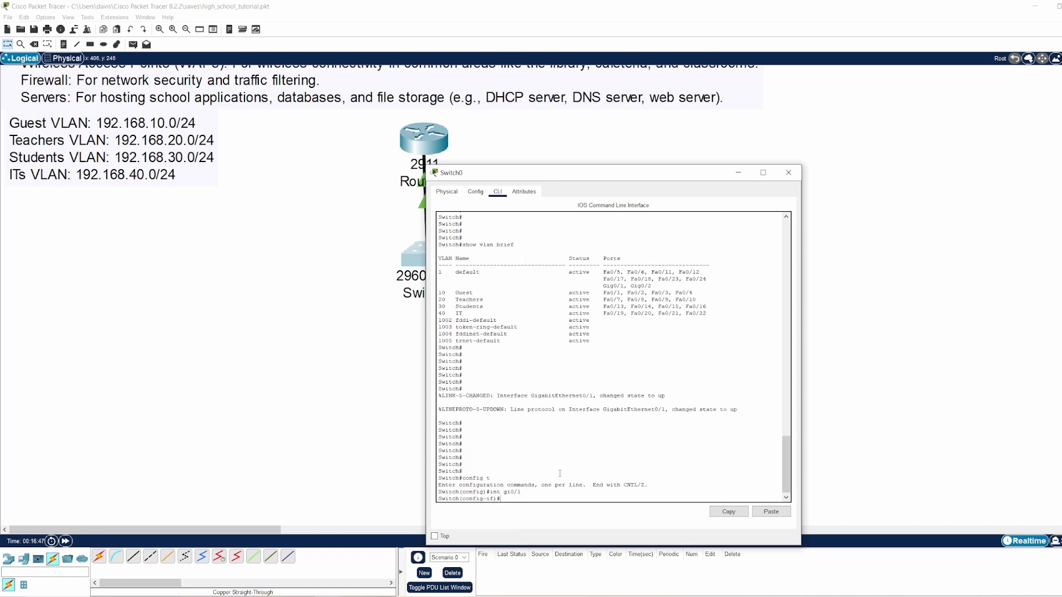
type("no shutdown")
key("Return")
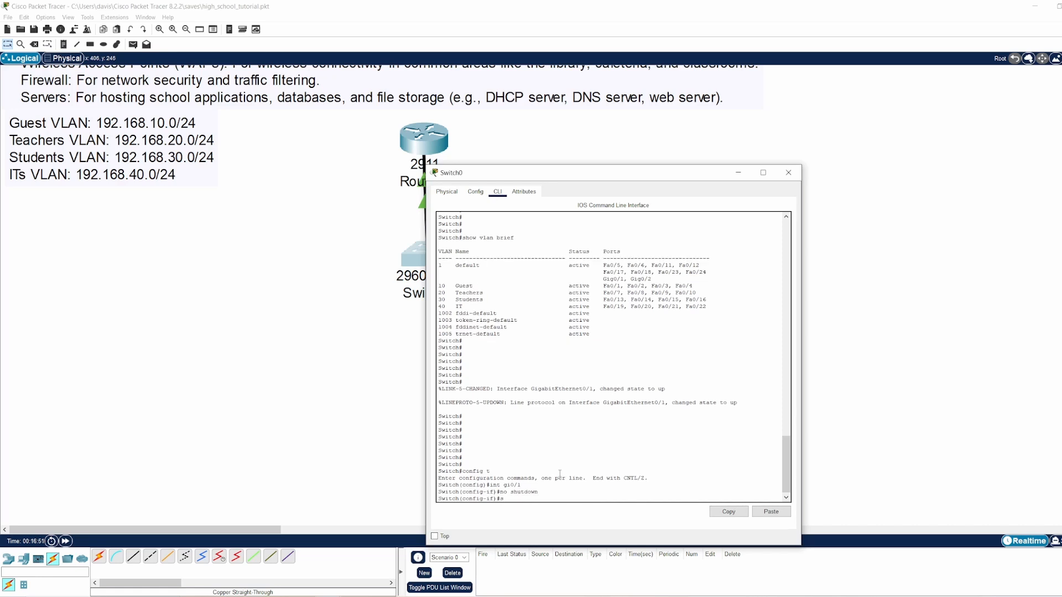
type("switchport mode trunk")
key("Return")
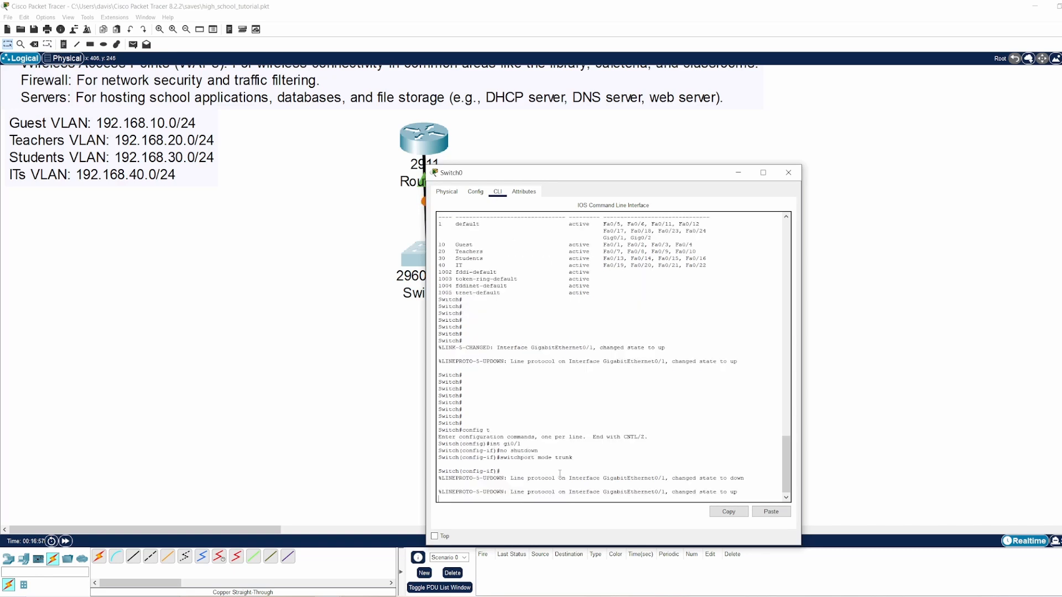
- Leave the gi0/1 interface and global configuration modes and return to the privileged EXEC prompt
type("exi")
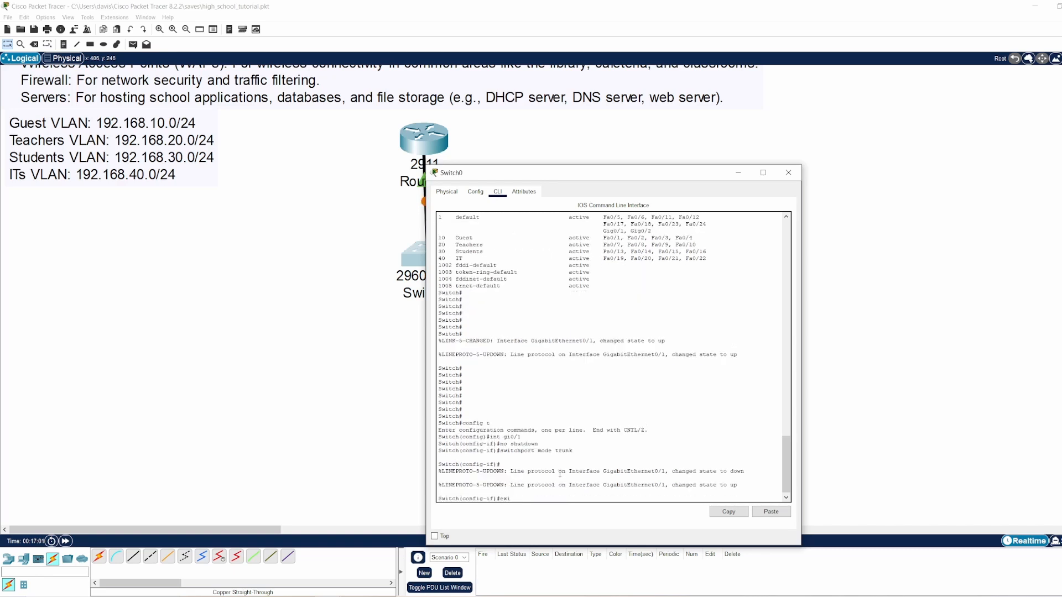
type("t")
key("Return")
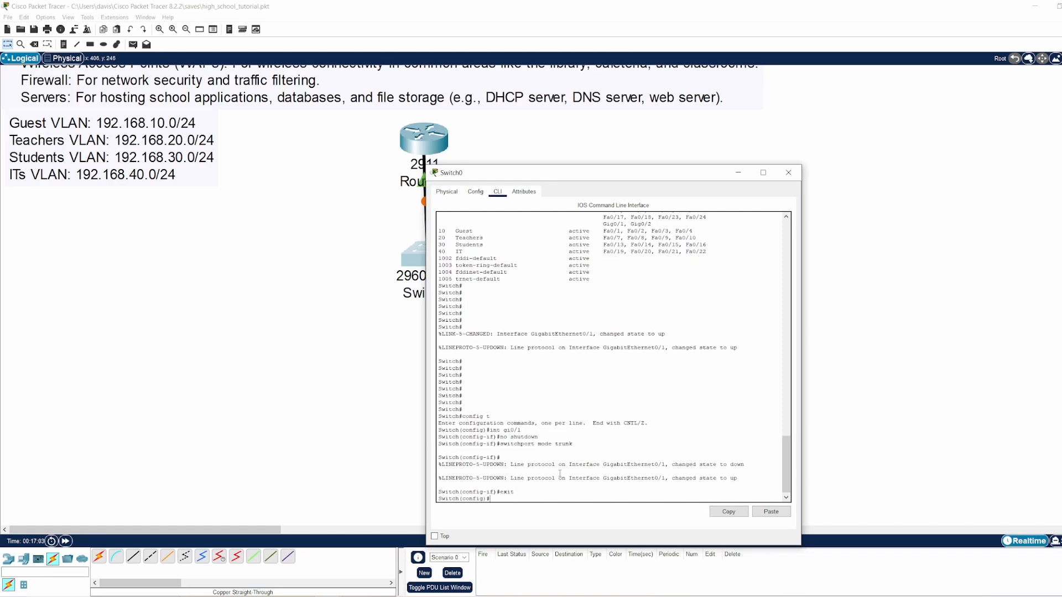
type("exit")
key("Return")
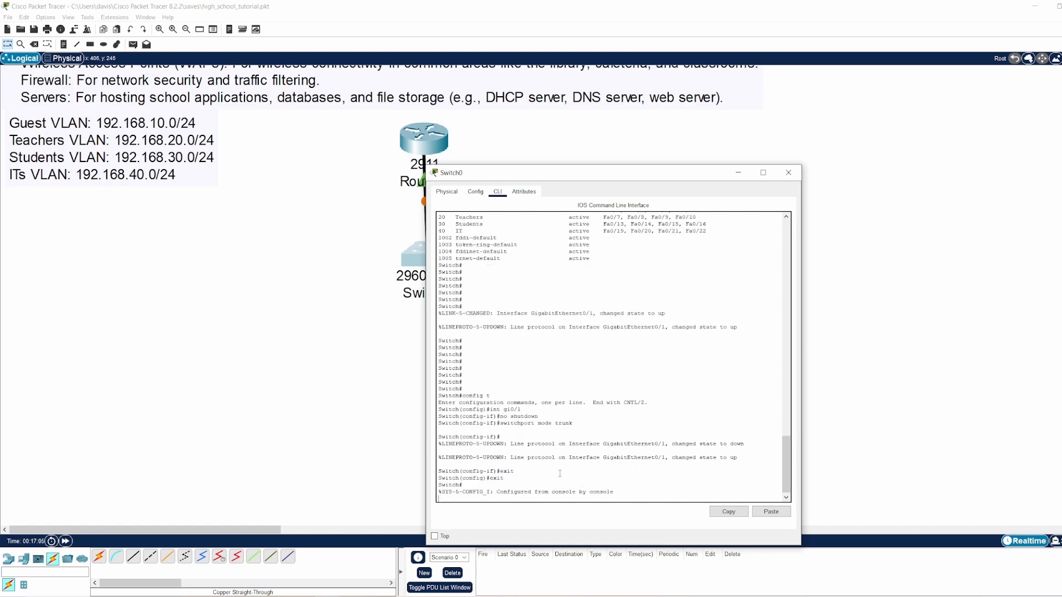
key("Return")
key("Return")
key("Return")
key("Return")
- Save the switch's running configuration to startup-config, accept the default destination filename and close Switch0's window
type("cop")
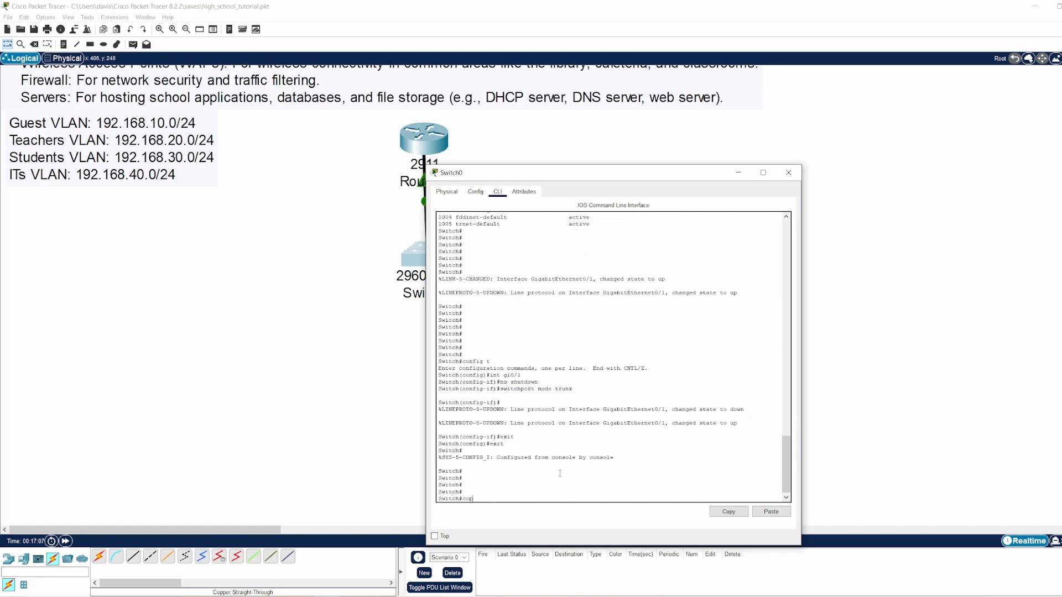
type("y running-config startup config")
key("BackSpace")
key("BackSpace")
key("BackSpace")
key("BackSpace")
key("BackSpace")
type("-config")
key("Return")
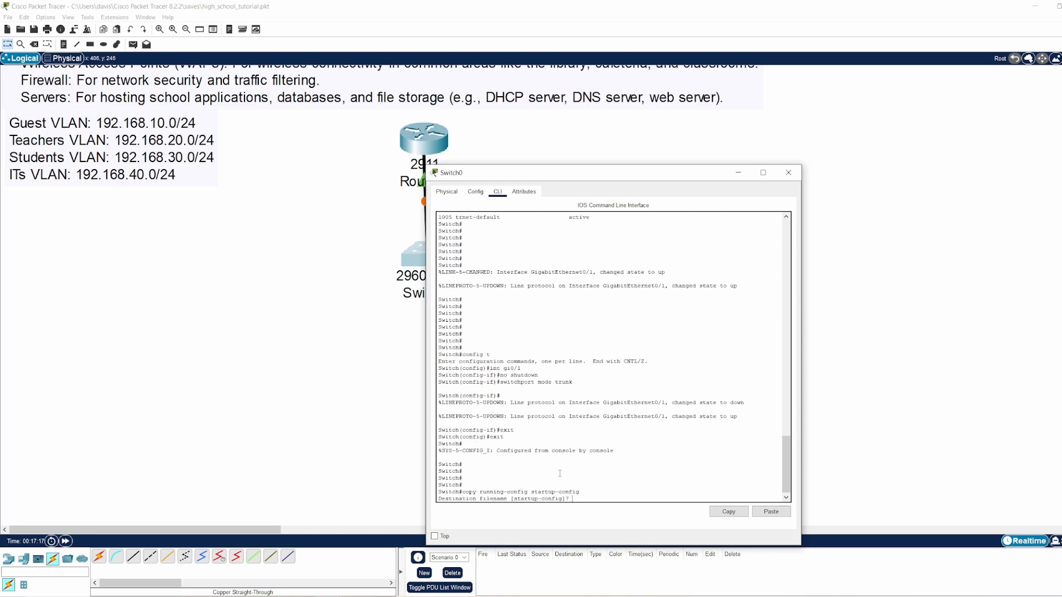
key("Return")
key("Return")
key("Return")
key("Return")
key("Return")
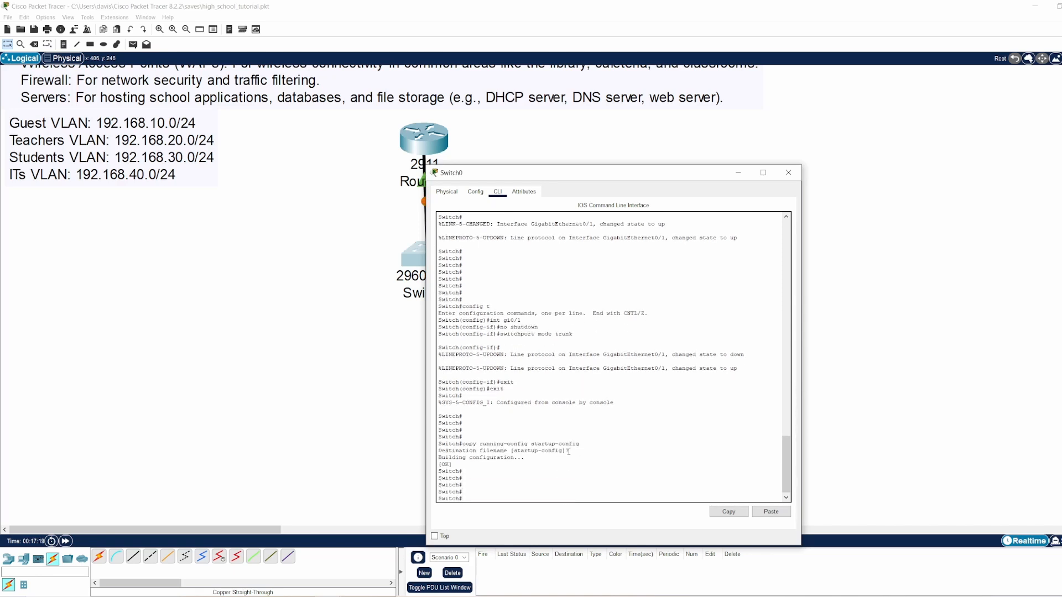
left_click(788, 172)
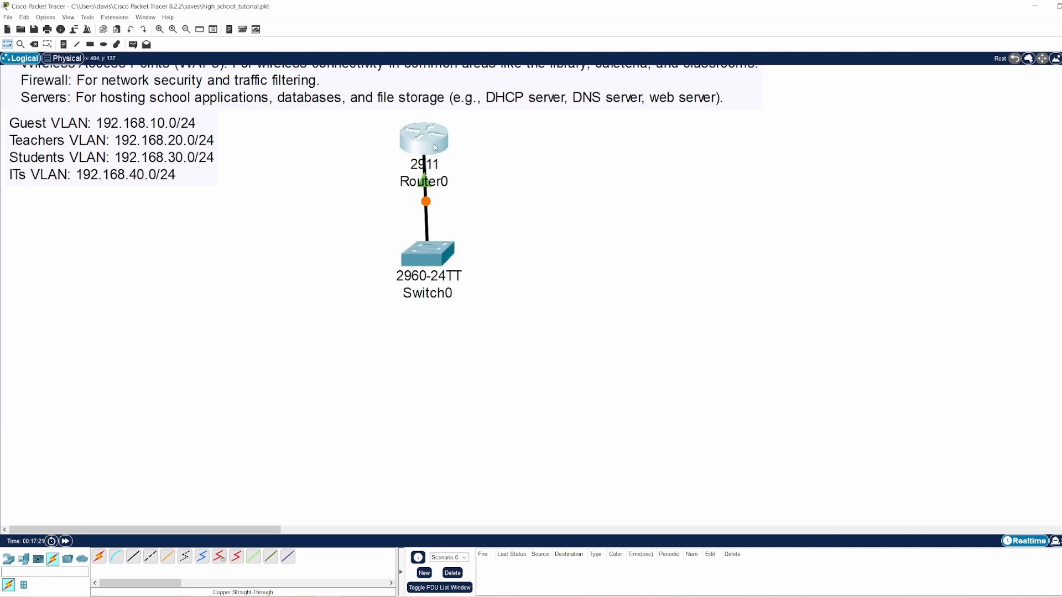
- Open Router0's command line, look over the subinterface state messages and bring back the privileged EXEC prompt
left_click(433, 145)
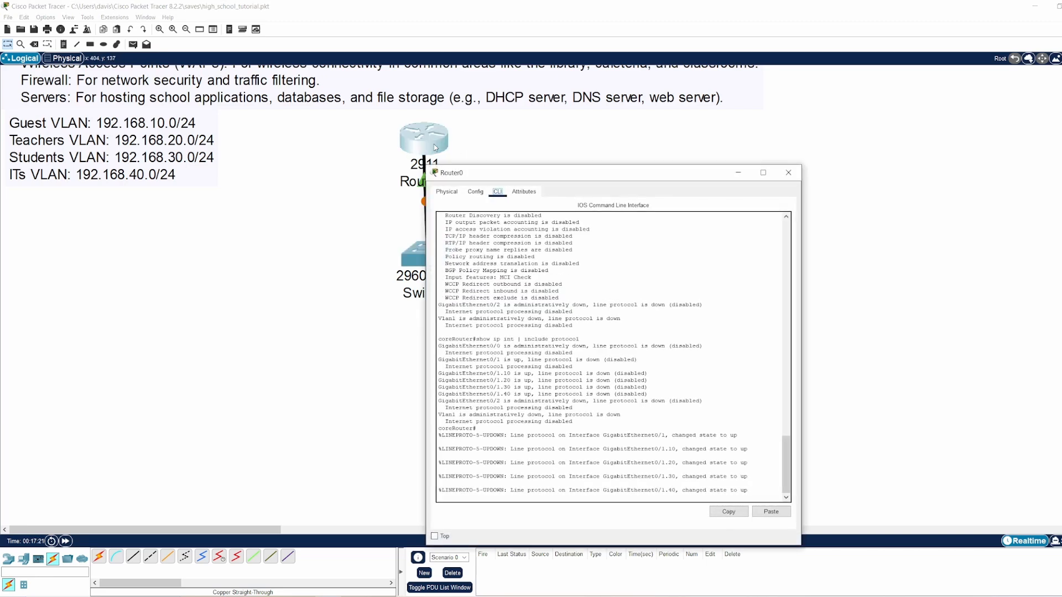
left_click(735, 482)
key("Return")
key("Return")
key("Return")
key("Return")
key("Return")
key("Return")
key("Return")
key("Return")
key("Return")
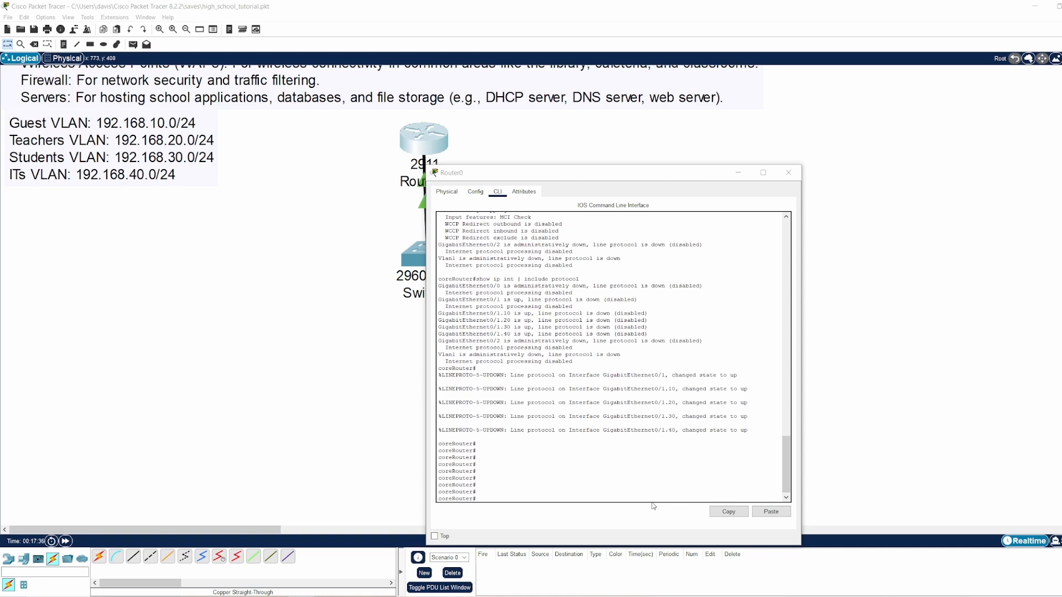
- In the router's global configuration mode, create DHCP pool VLAN10 with network 192.168.10.0 255.255.255.0
left_click(556, 490)
type("config t")
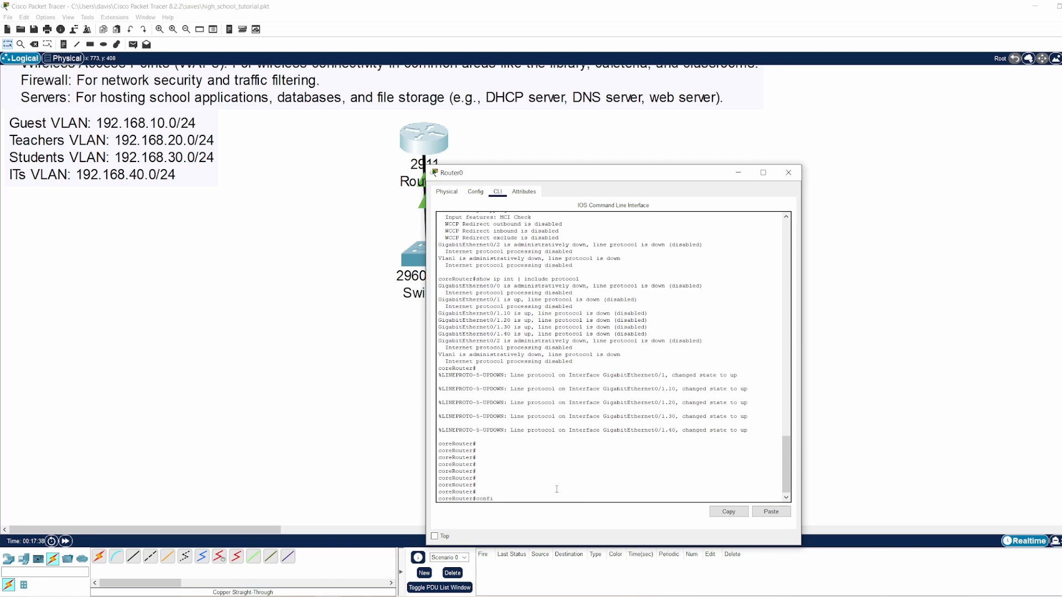
key("Return")
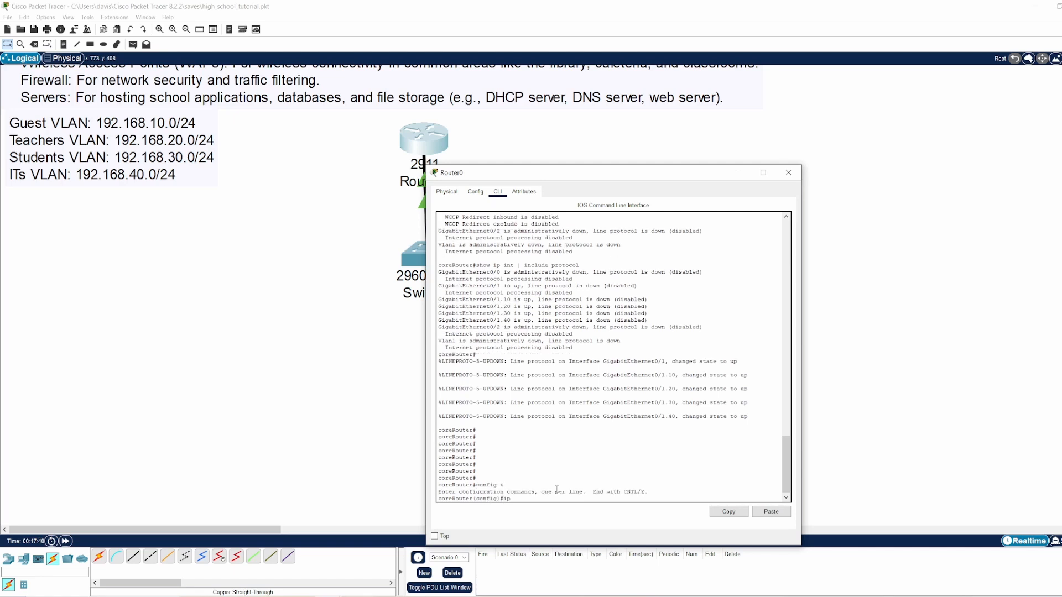
type("ip dhcp pool VLAN10")
key("Return")
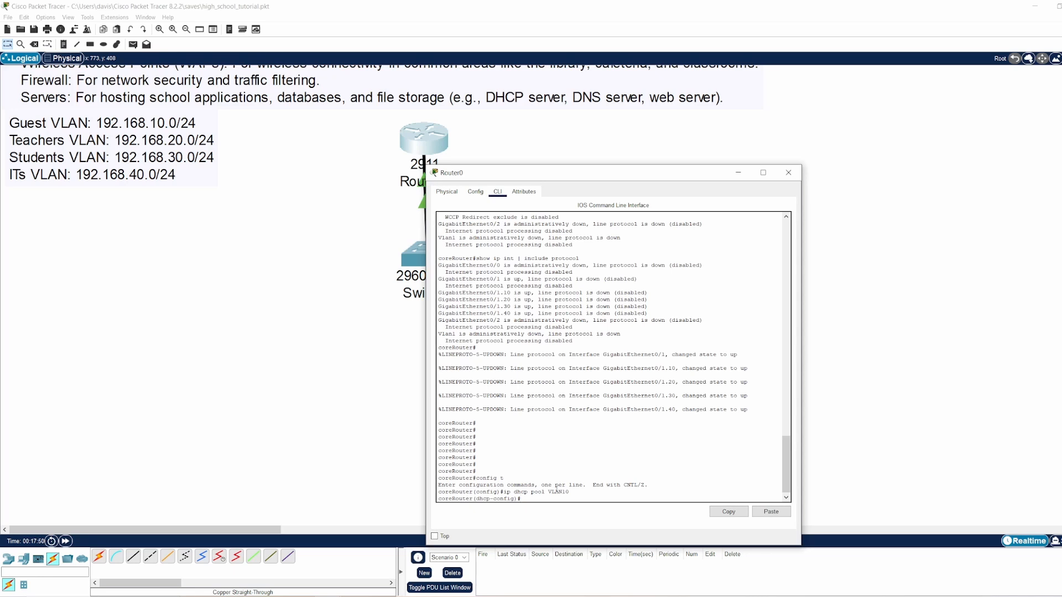
type("new")
type("work")
type(" 192.168")
type(".10.0 255.255.255.0")
key("Return")
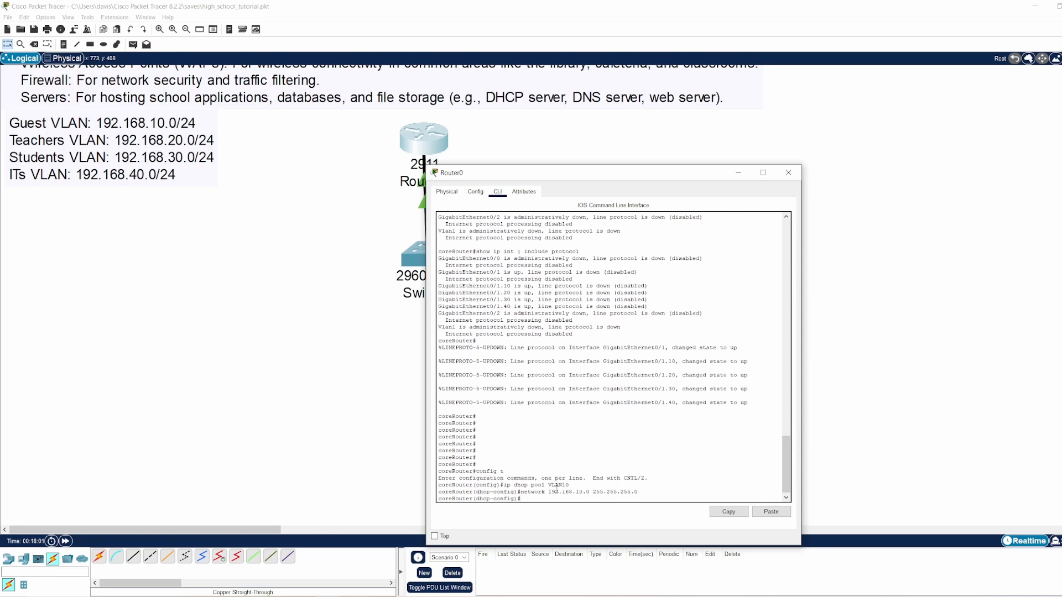
- Set pool VLAN10's default router to 192.168.10.1 and DNS server to 192.168.10.10, and leave the pool's configuration
type("default-router 192.168.10.1")
key("Return")
type("dns-s")
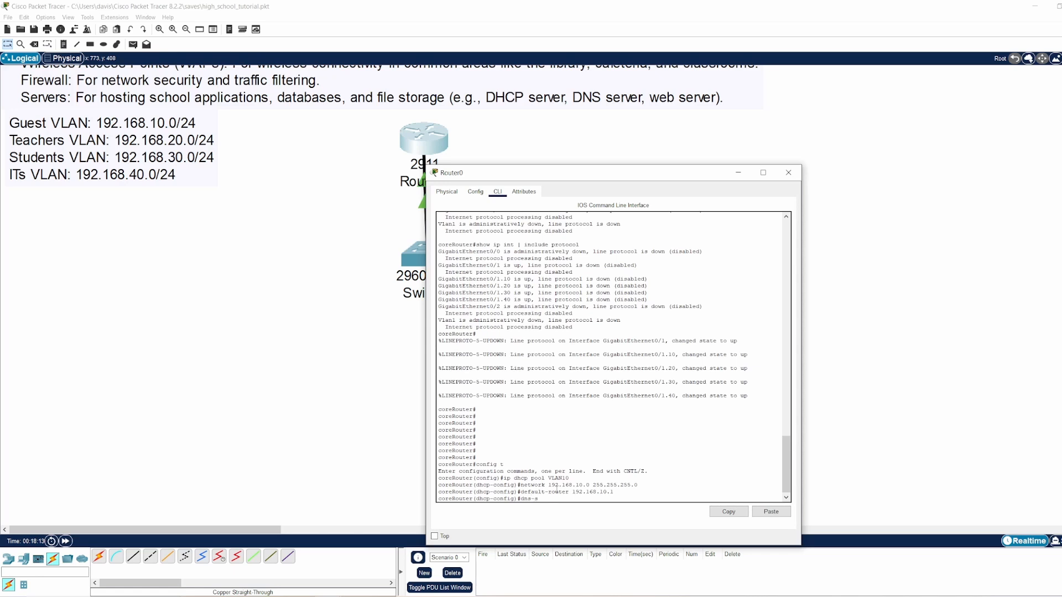
type("erver 1")
key("BackSpace")
type("2.168.10.10")
key("Return")
type("ex")
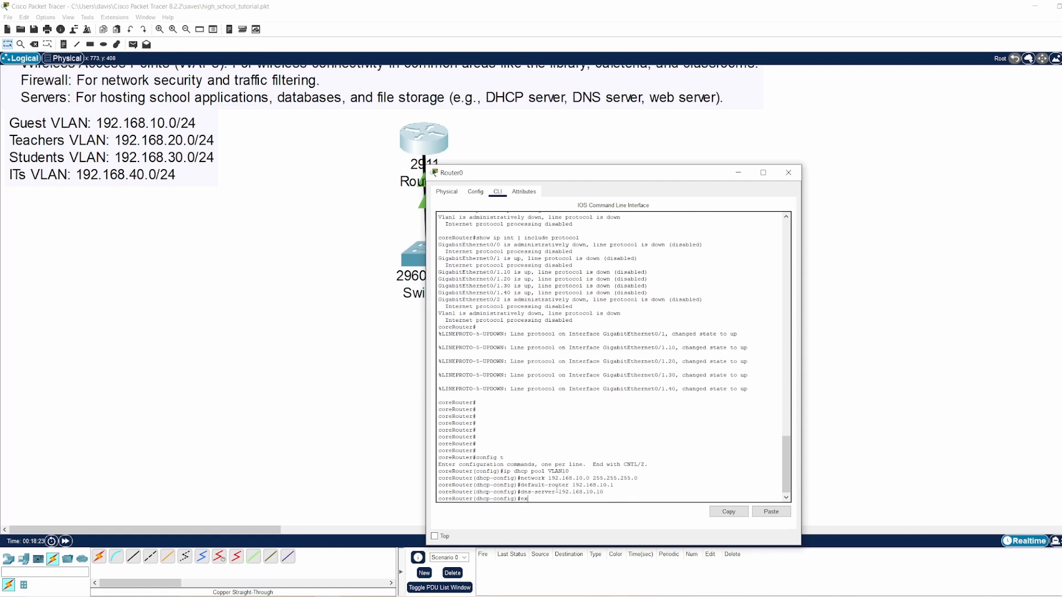
type("it")
key("Return")
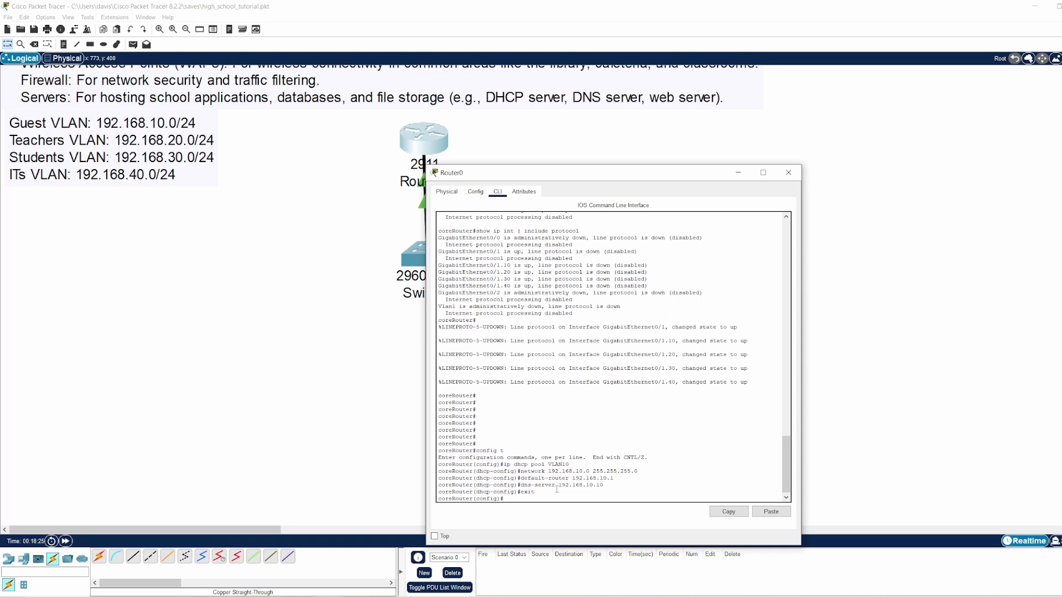
- Create DHCP pool VLAN20 with network 192.168.20.0 255.255.255.0
type("ip dhcp pool VLAN1020")
key("Return")
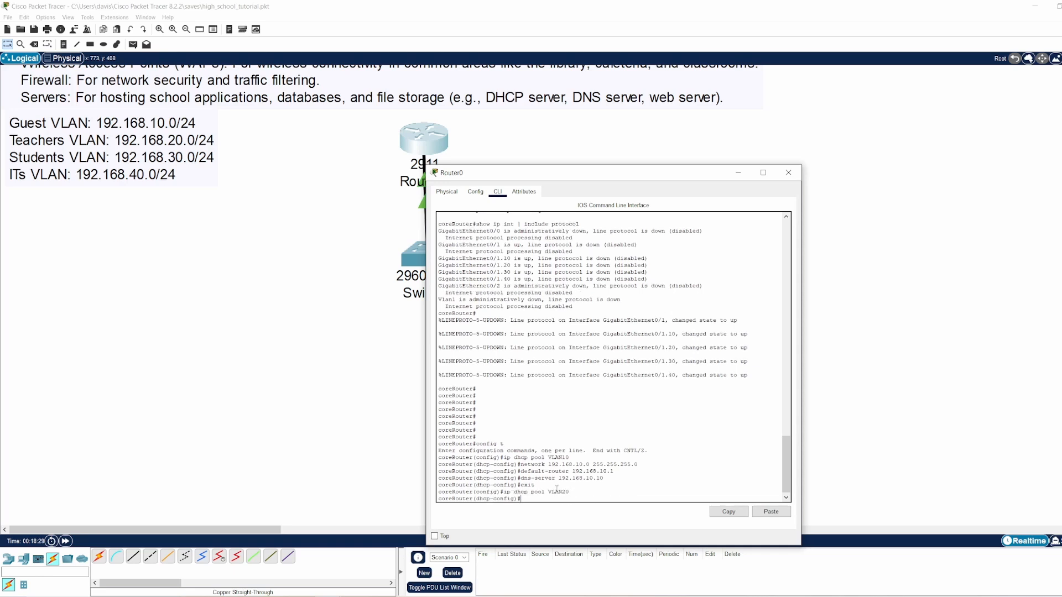
key("Up")
key("Up")
key("Up")
key("Up")
key("Up")
key("Left")
key("Left")
key("Left")
key("Left")
key("Left")
key("Left")
key("Left")
key("Left")
key("Left")
key("Left")
key("Left")
key("Left")
key("Left")
key("Left")
key("Left")
key("Left")
key("Left")
key("BackSpace")
type("2")
key("Return")
- Set the default router of DHCP pool VLAN20 to 192.168.20.1
key("Up")
key("Up")
key("Up")
key("Up")
key("Up")
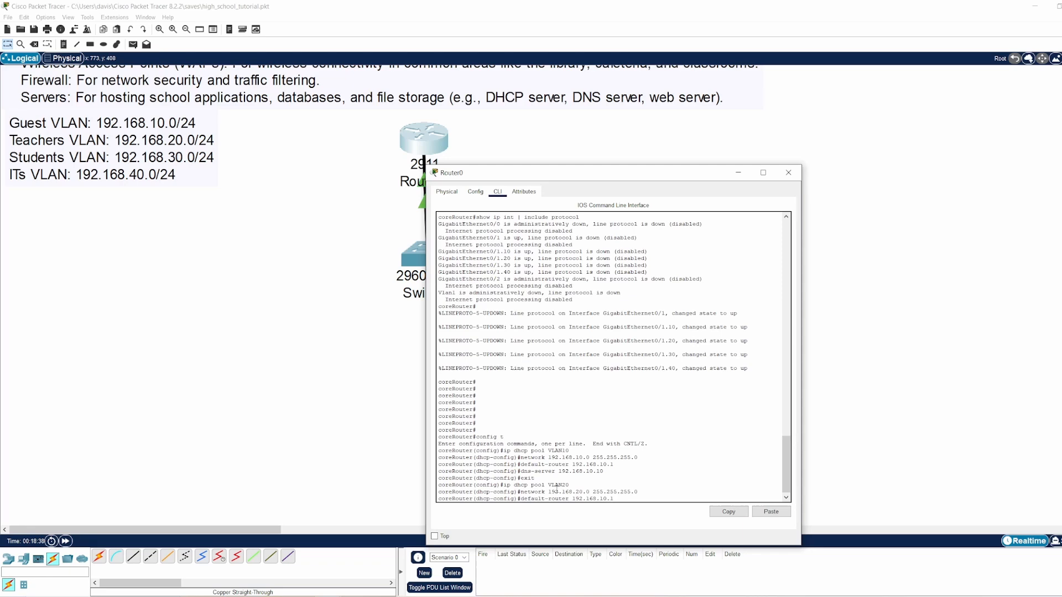
key("Left")
key("Left")
key("Left")
key("BackSpace")
type("2")
key("Return")
- Set the DNS server of DHCP pool VLAN20 to 192.168.20.10
key("Up")
key("Up")
key("Up")
key("Up")
key("Up")
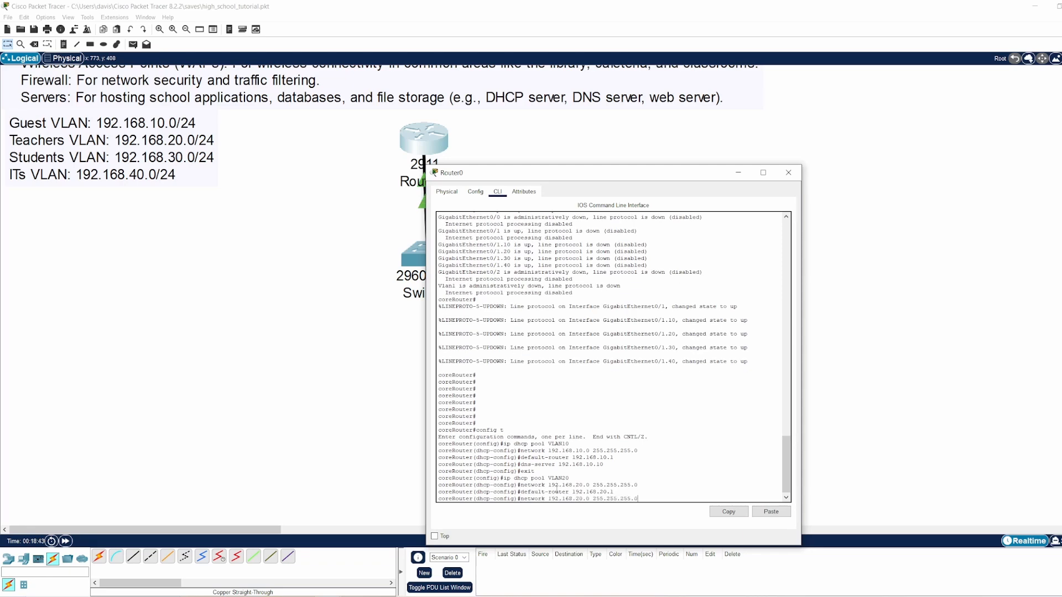
key("Left")
key("Left")
key("Left")
key("Left")
key("BackSpace")
type("2")
- Create DHCP pool VLAN30 with network 192.168.30.0 255.255.255.0 and default router 192.168.30.1
key("Up")
key("Left")
key("Left")
key("Left")
key("BackSpace")
type("3")
key("Return")
- Give pool VLAN30 DNS server 192.168.30.10 and create pool VLAN40 with network 192.168.40.0 255.255.255.0, default router 192.168.40.1 and DNS server 192.168.40.10
key("Up")
key("Up")
key("Up")
key("Up")
key("Up")
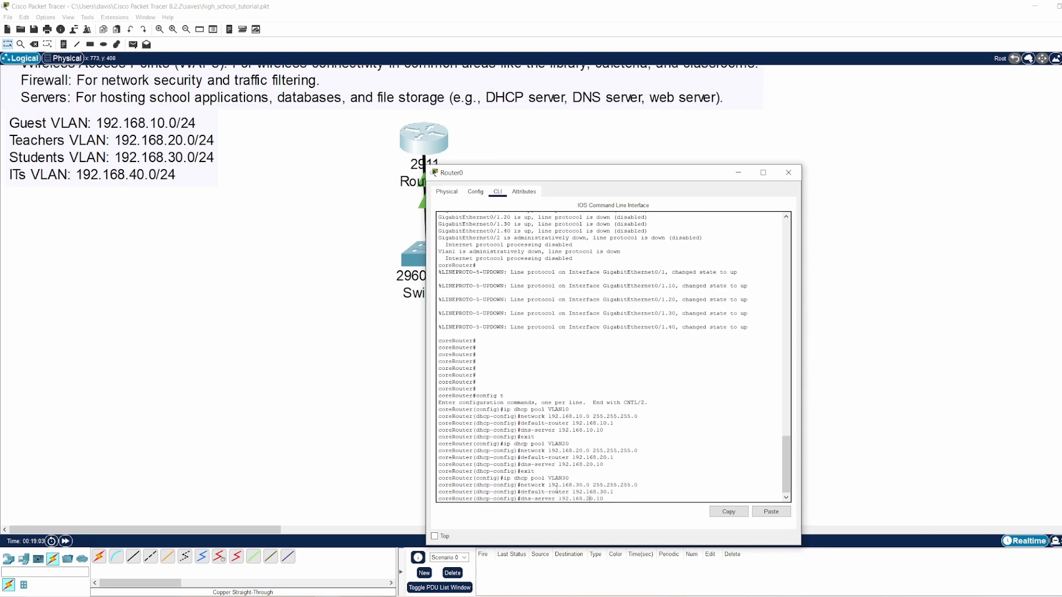
key("Left")
key("Left")
key("Left")
key("Left")
key("BackSpace")
type("4")
key("Return")
- Leave pool VLAN40's configuration, look over the entered DHCP pools and close Router0's window
type("exit")
key("Return")
key("Return")
key("Return")
key("Return")
key("Return")
key("Return")
key("Return")
key("Return")
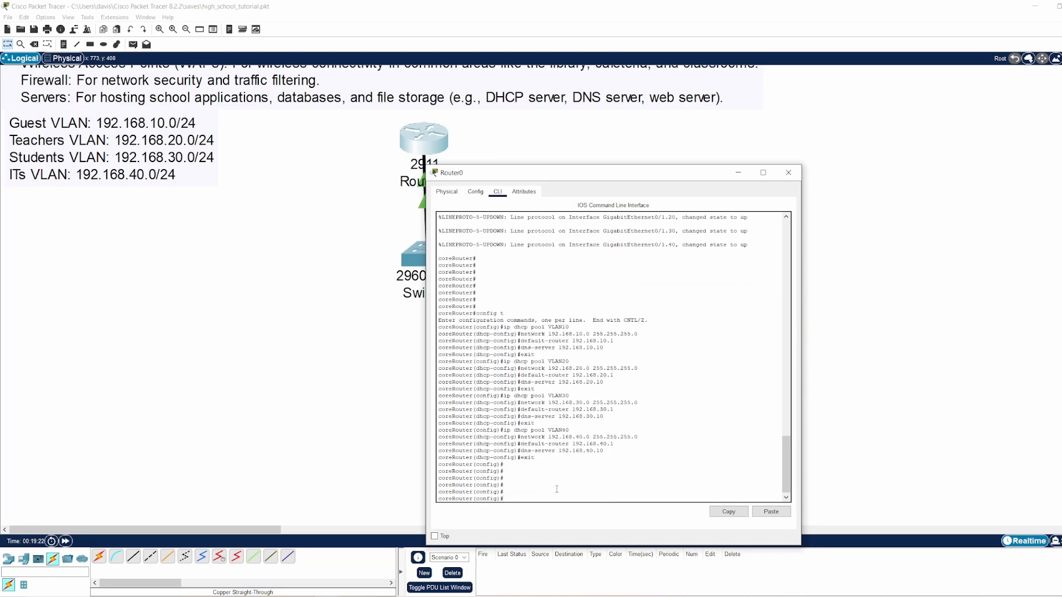
scroll(221, 402, "up", 2)
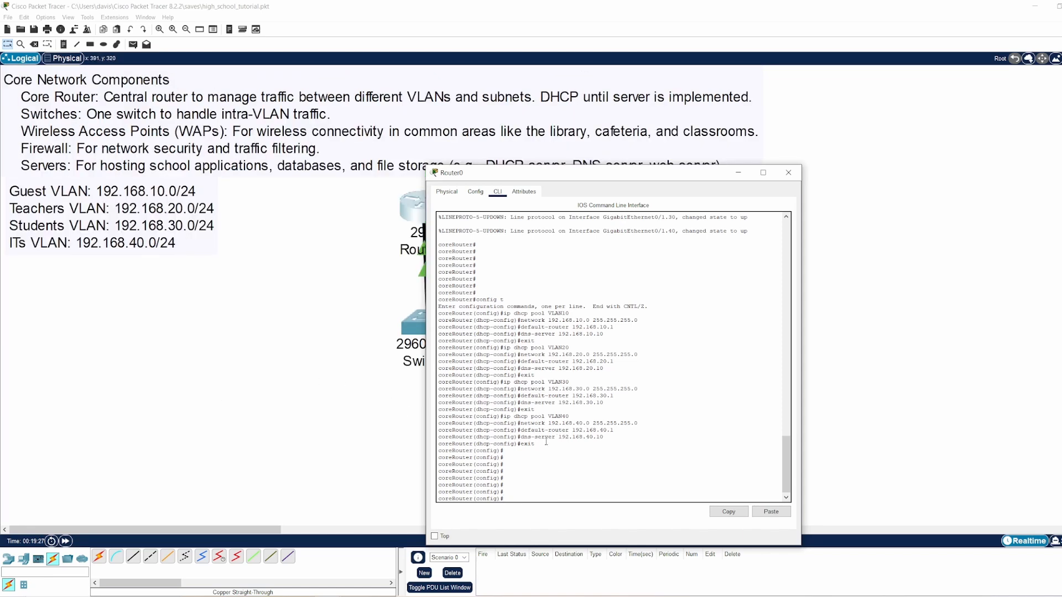
left_click_drag(546, 443, 521, 367)
left_click(667, 362)
left_click(788, 172)
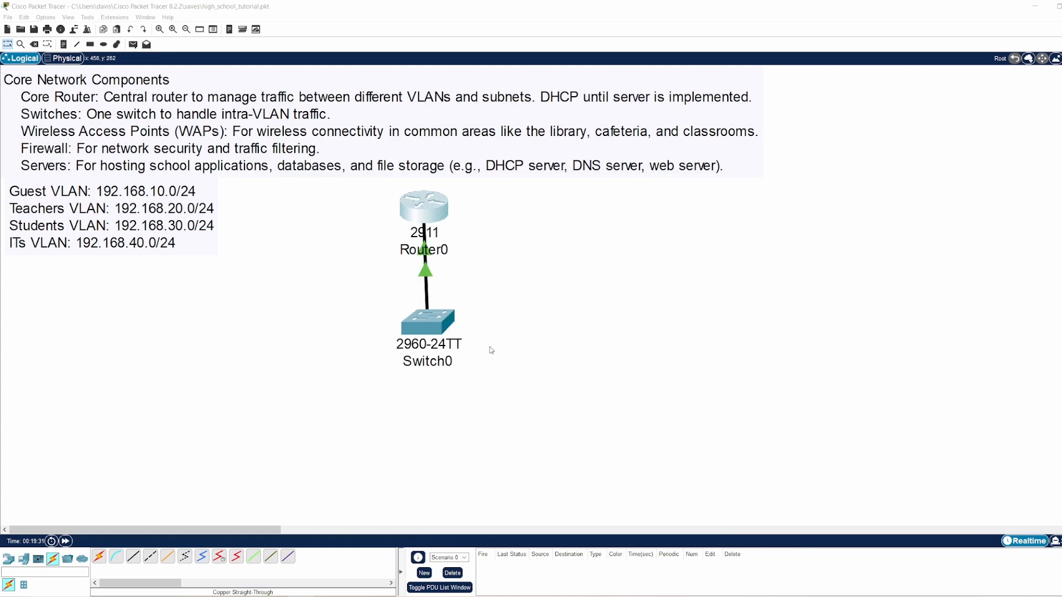
- Place four PC-PT devices around the switch, one on each side and two below it
scroll(491, 350, "down", 1)
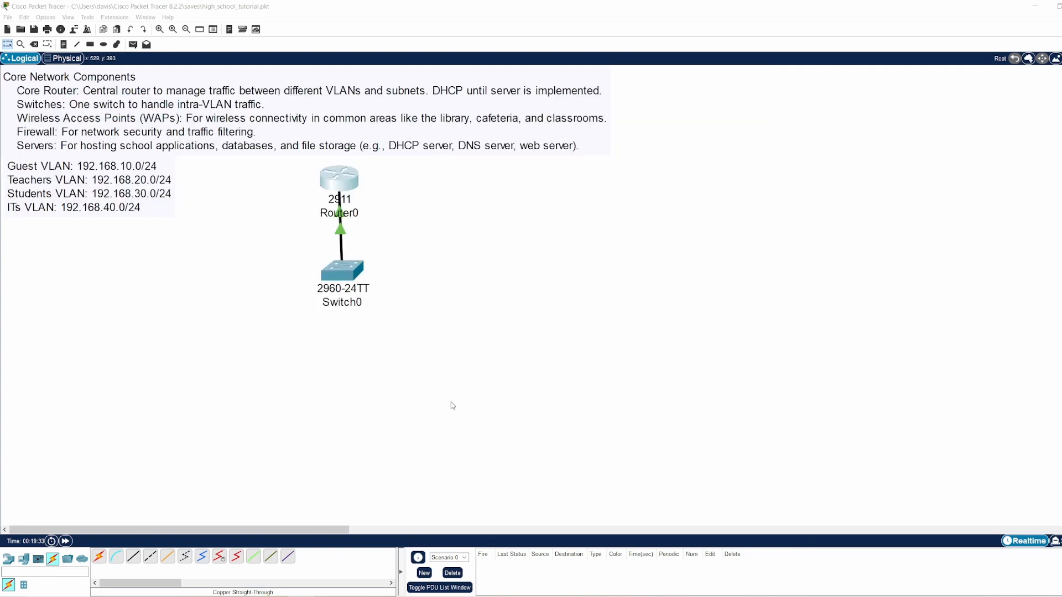
left_click(22, 560)
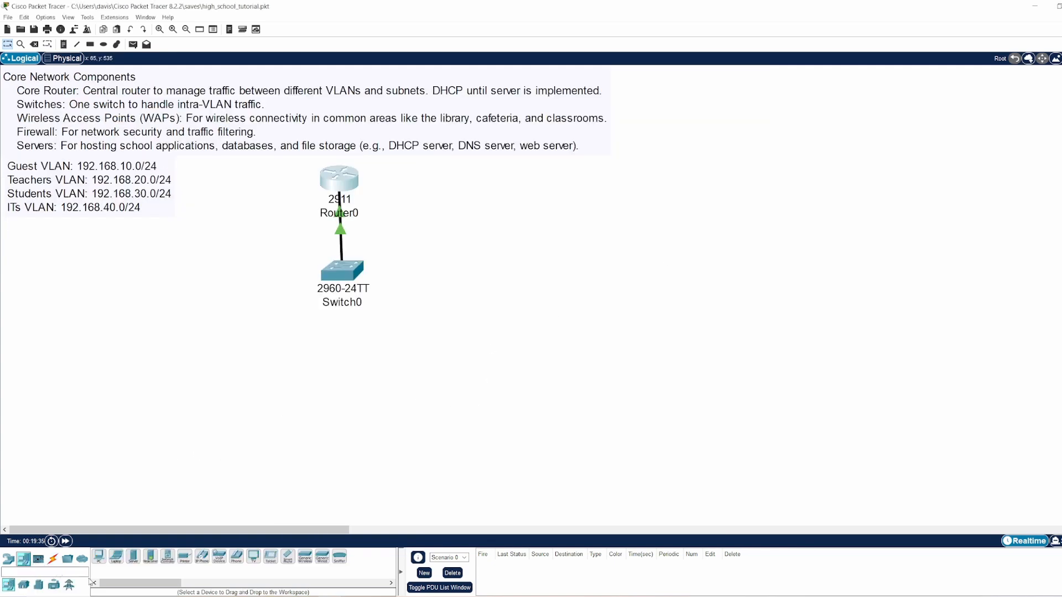
left_click(98, 557)
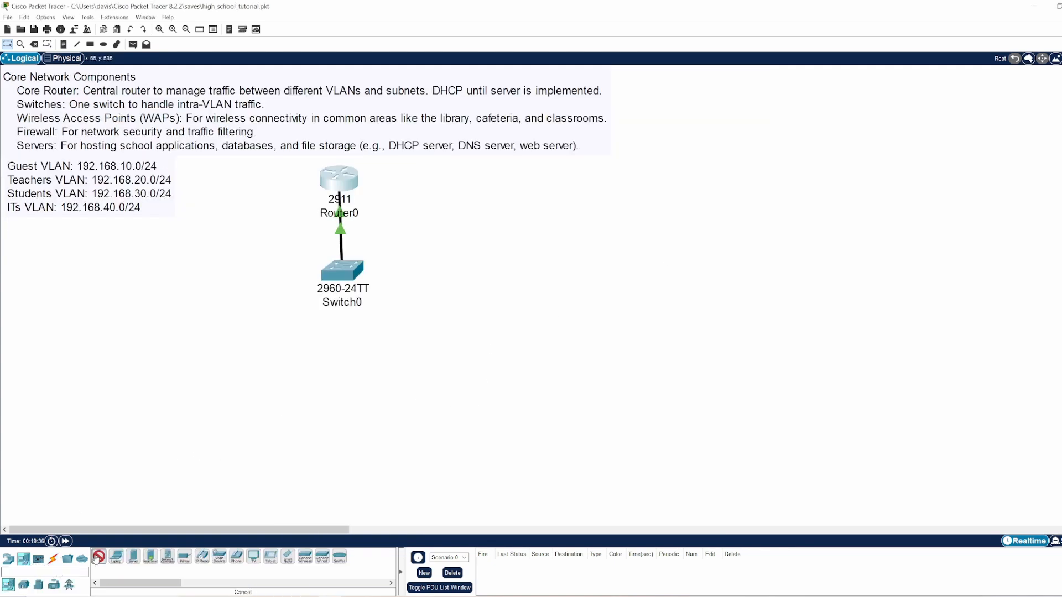
left_click(83, 308)
left_click(106, 563)
left_click(136, 472)
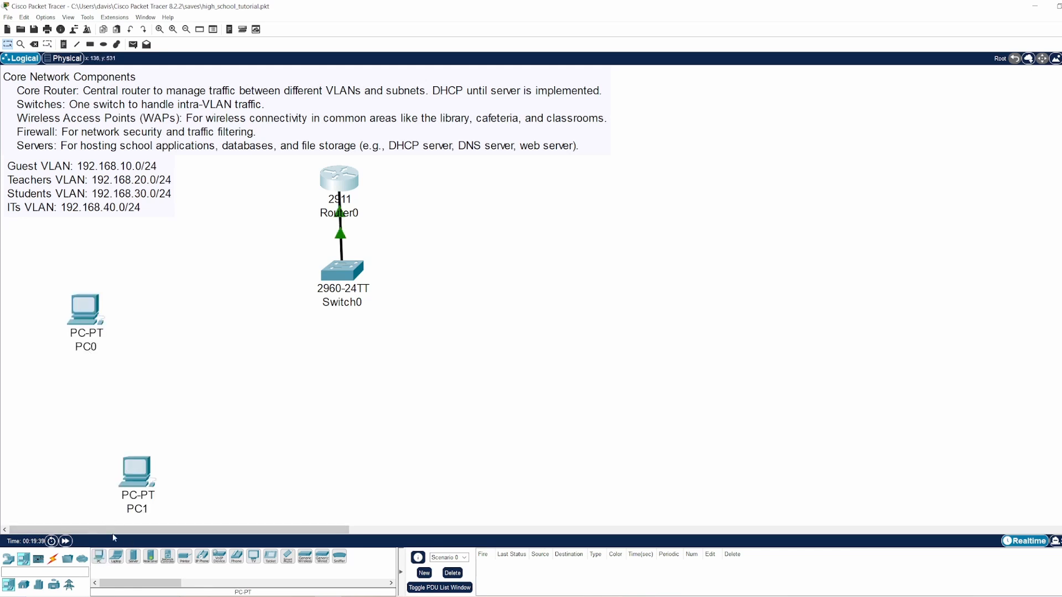
left_click(404, 464)
left_click(98, 558)
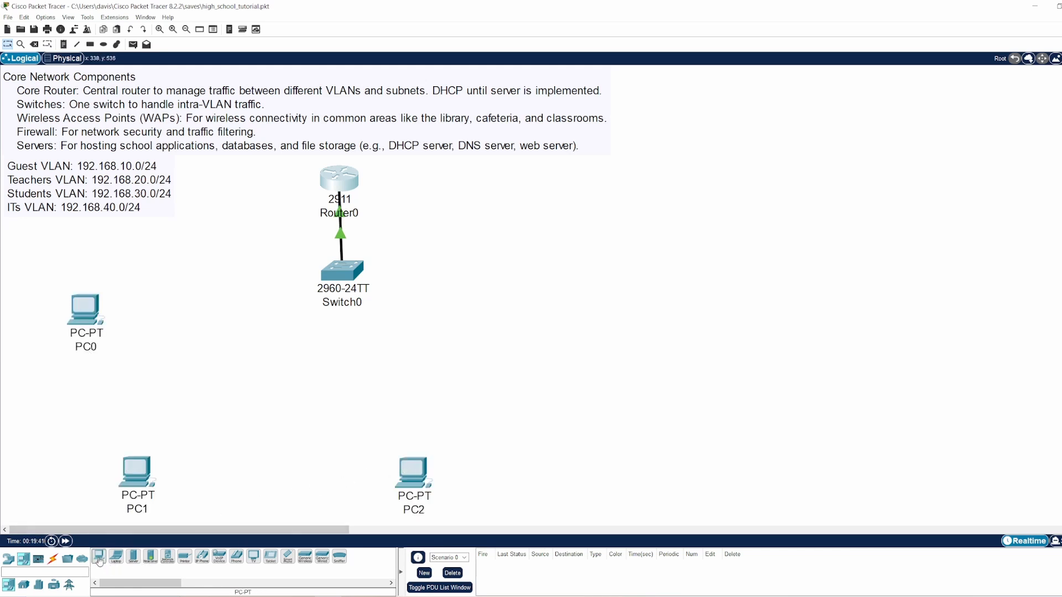
left_click(552, 329)
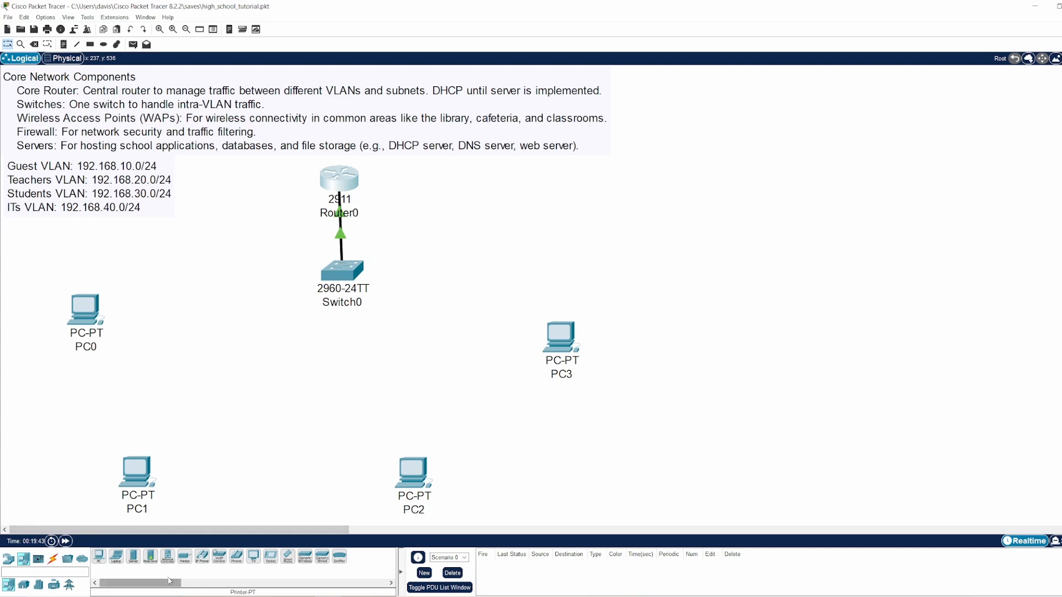
- Place four Printer-PT devices, one beside each PC
left_click(185, 557)
left_click(138, 370)
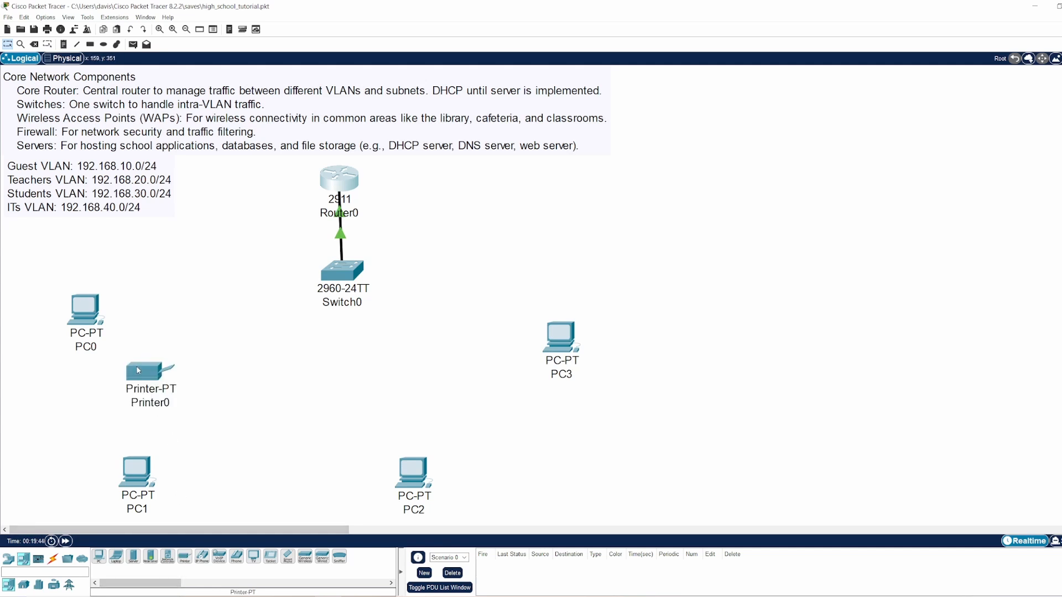
left_click(185, 557)
left_click(197, 499)
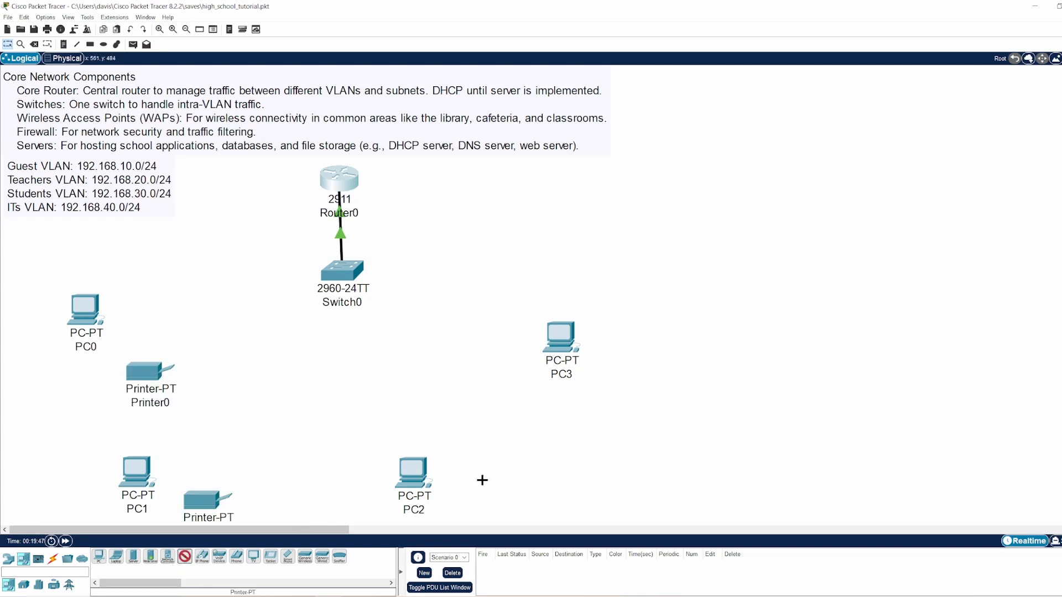
left_click(507, 471)
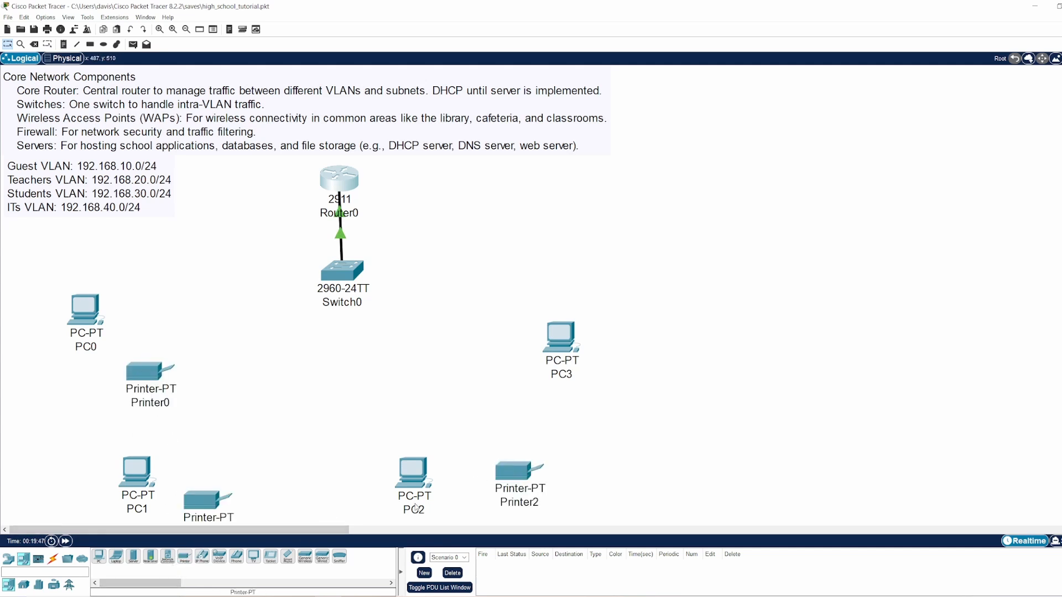
left_click(630, 303)
- Move PC0 and Printer0 up so they sit beneath the VLAN address list, left of the switch
left_click_drag(86, 310, 119, 276)
left_click_drag(152, 359, 175, 337)
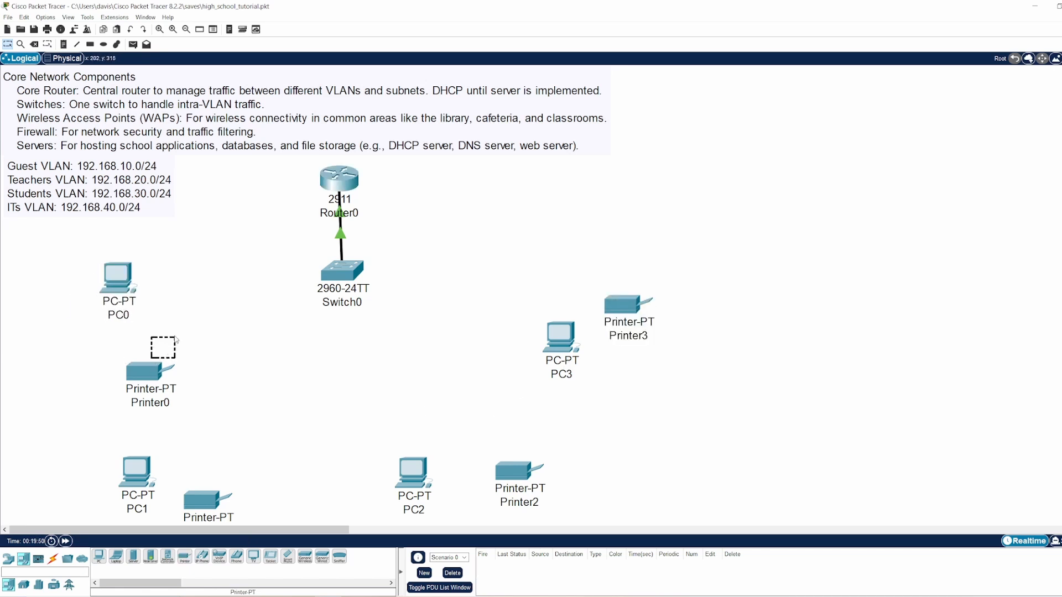
left_click_drag(117, 277, 82, 264)
left_click_drag(142, 370, 137, 334)
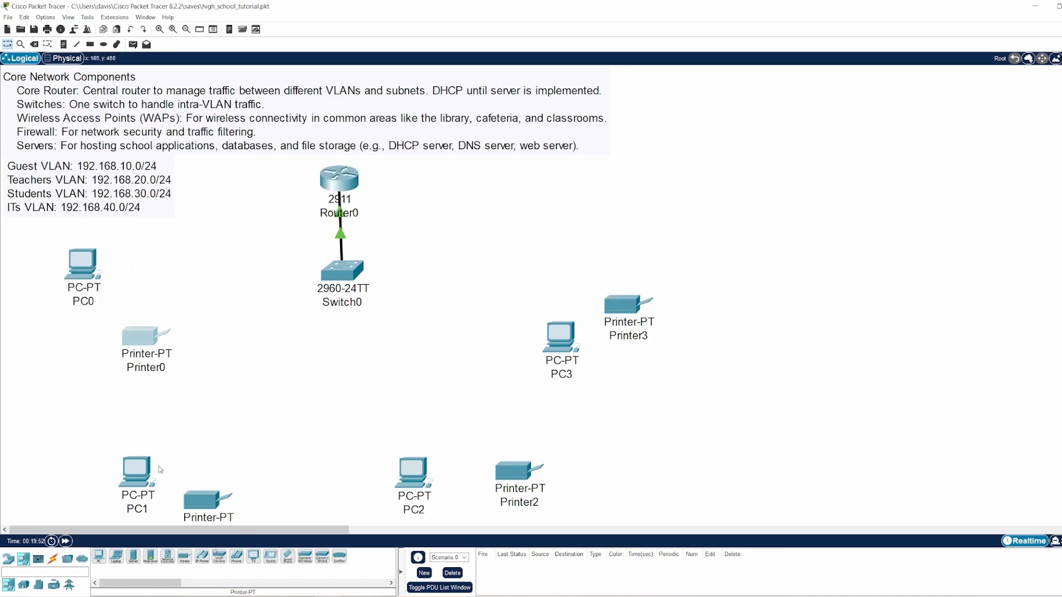
- Arrange PC1, Printer1, PC2 and Printer2 in a row below the switch, and move PC3 and Printer3 closer on its right
left_click_drag(139, 472, 151, 461)
left_click_drag(204, 501, 266, 465)
left_click_drag(147, 462, 188, 460)
left_click_drag(412, 470, 414, 456)
left_click_drag(516, 458, 499, 441)
left_click_drag(560, 335, 549, 325)
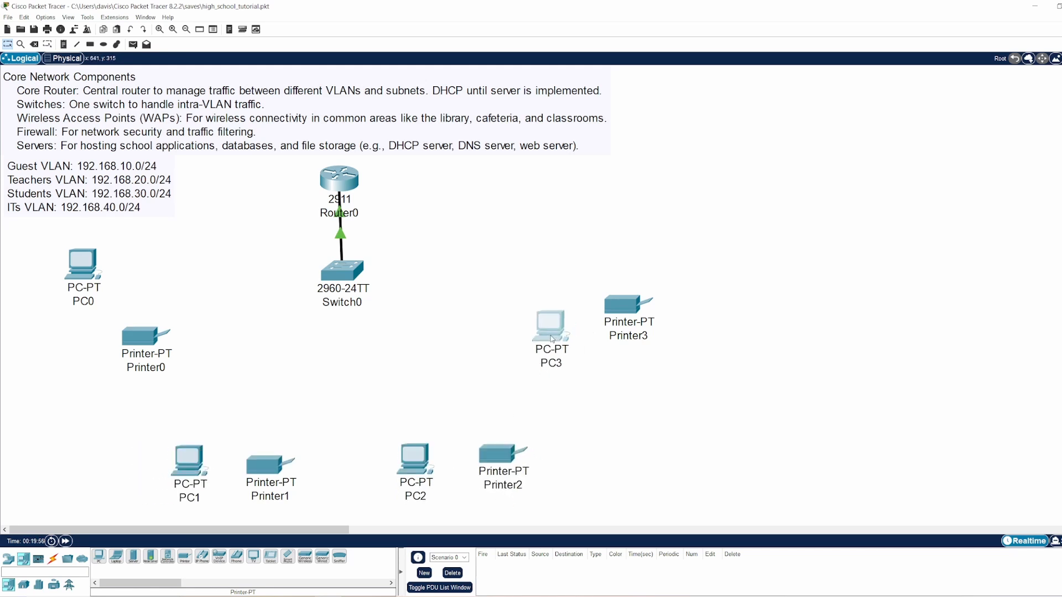
left_click_drag(627, 304, 590, 260)
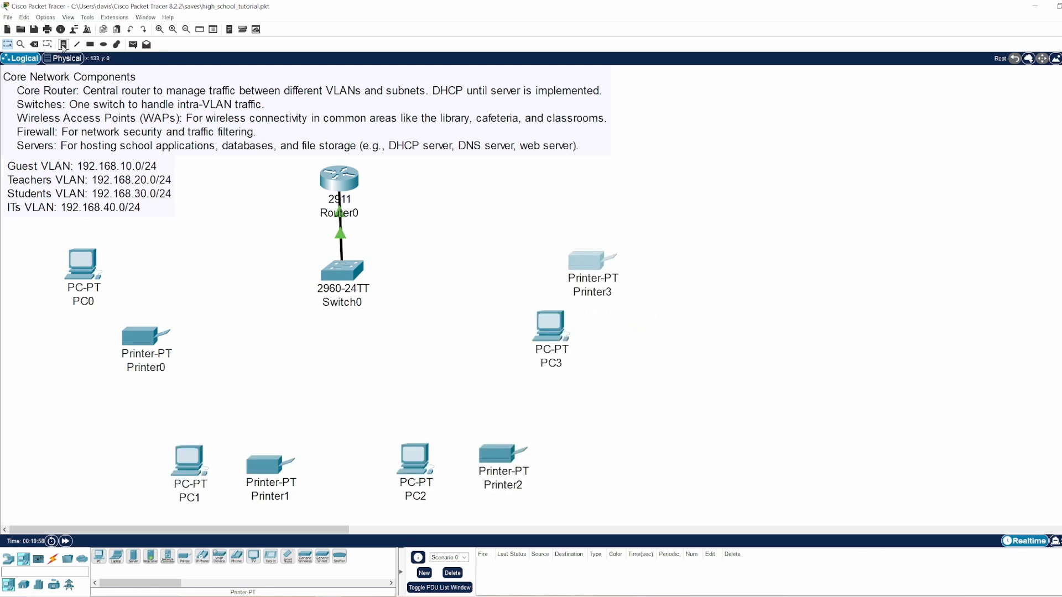
- Add a text note reading "VLAN 10" between PC0 and Printer0
left_click(64, 44)
left_click(134, 293)
type("VLAN 1o")
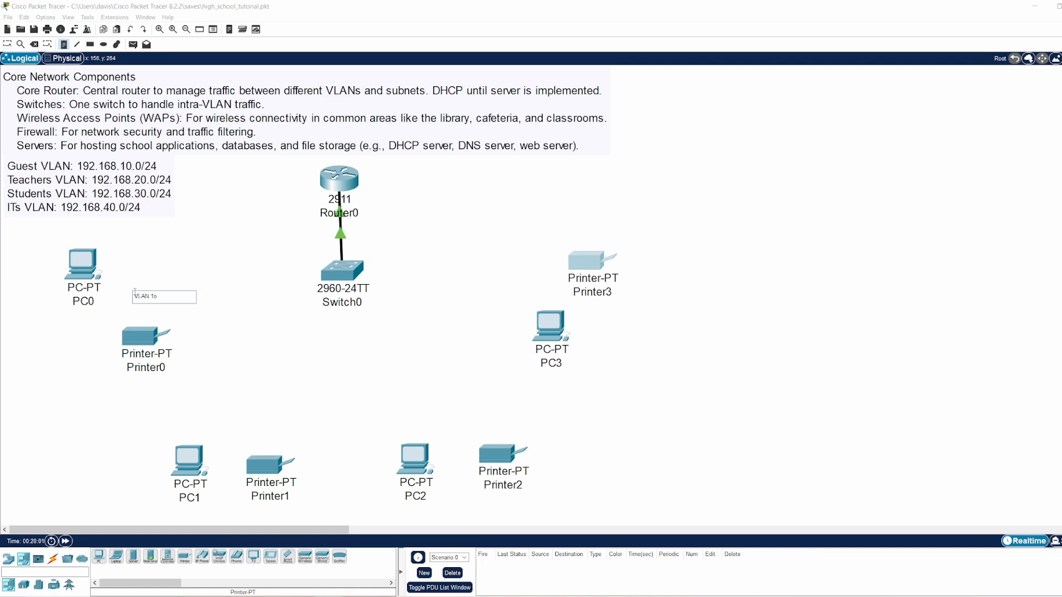
key("Escape")
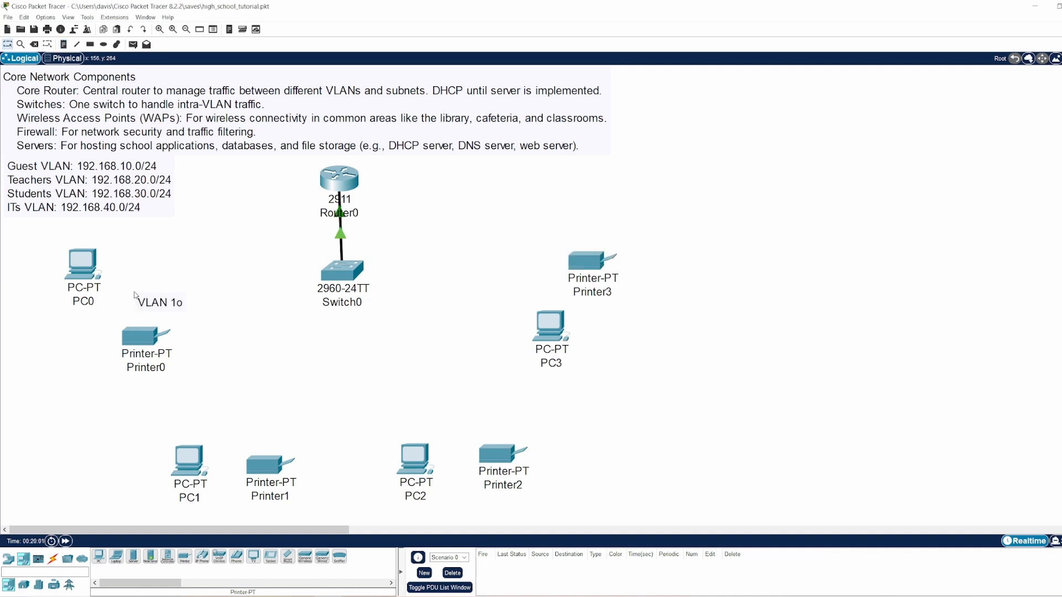
left_click(173, 303)
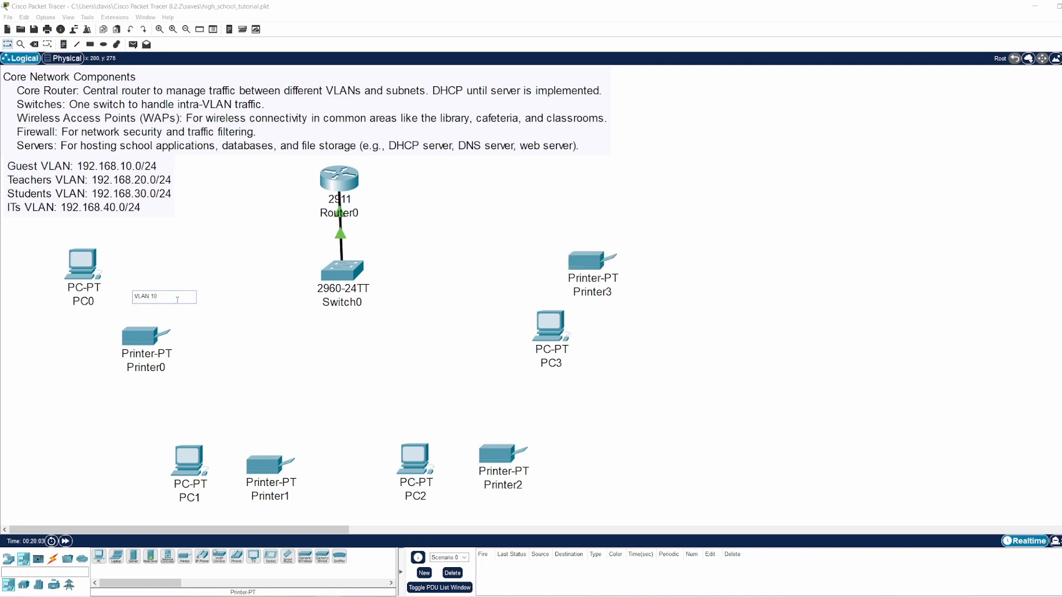
key("Return")
key("BackSpace")
key("Escape")
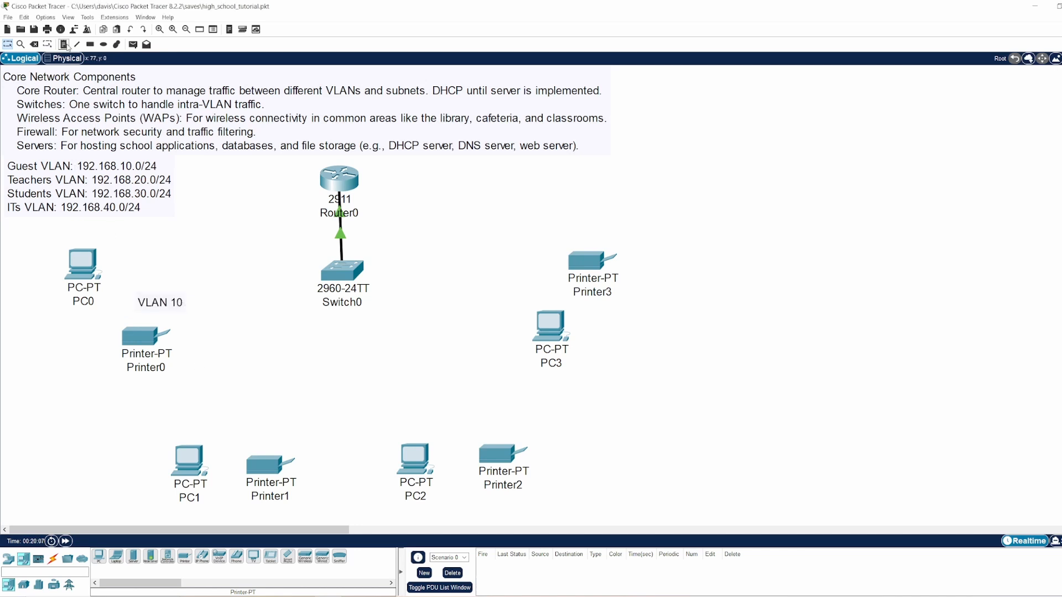
- Add a text note reading "VLAN 20" and position it just above PC1 and Printer1
left_click(64, 45)
left_click(237, 442)
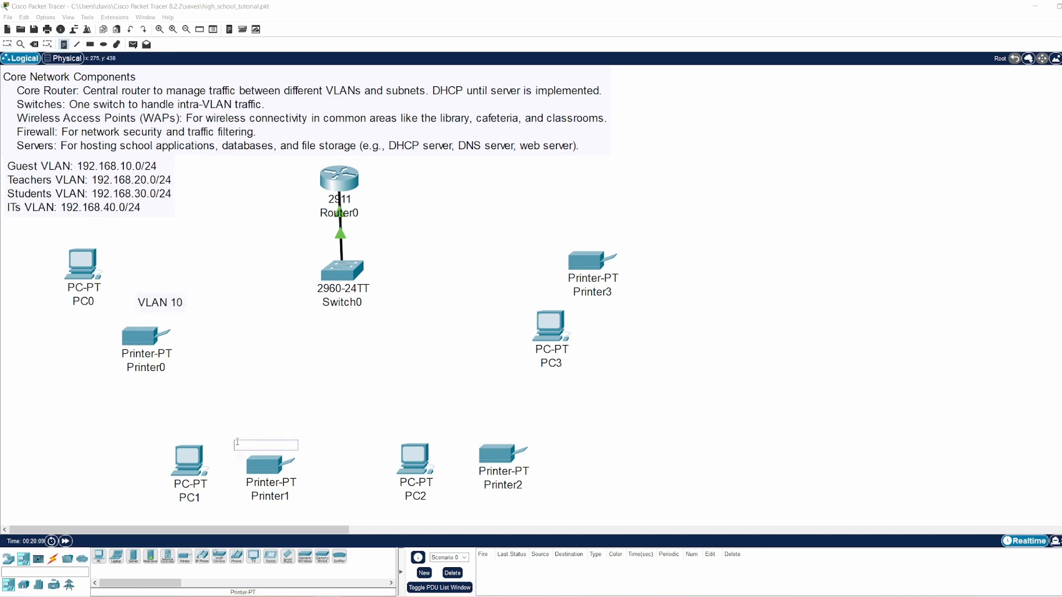
type("VLAN 20")
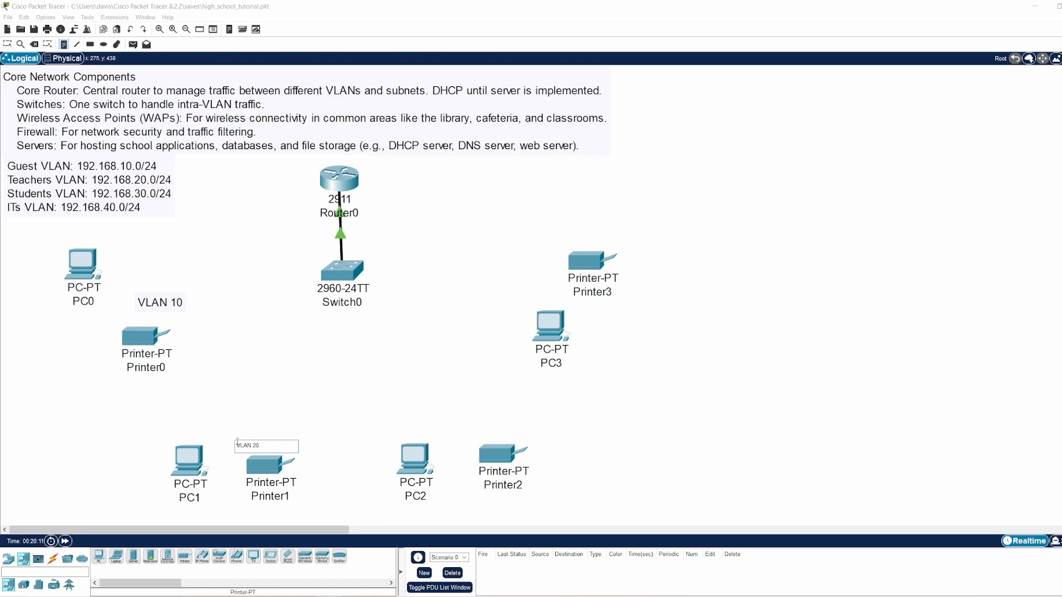
key("Escape")
left_click_drag(255, 451, 234, 430)
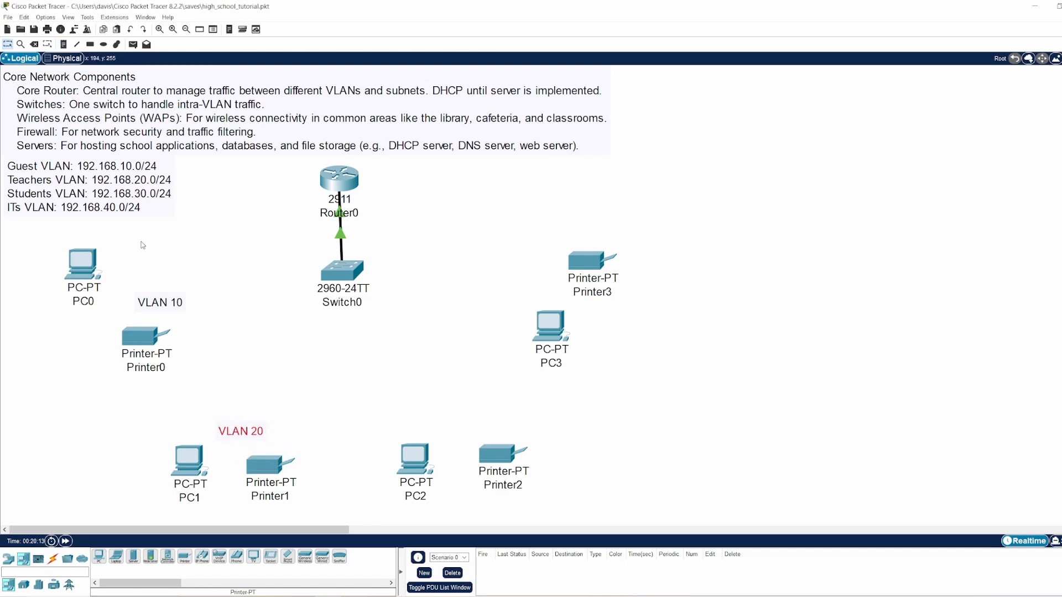
- Add a text note reading "VLAN 30" above PC2 and Printer2
left_click(64, 44)
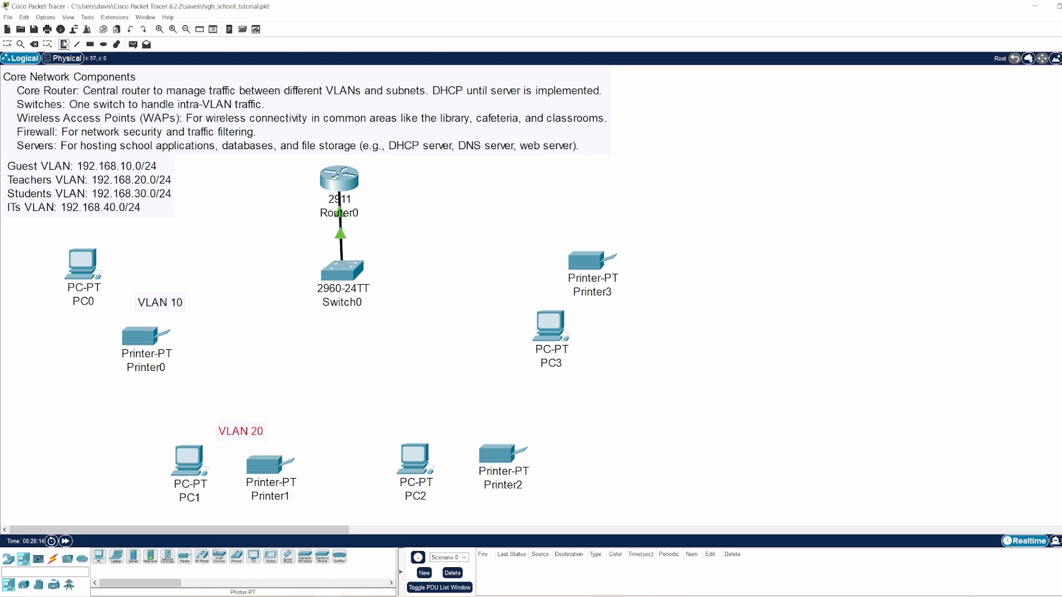
left_click(445, 419)
type("VLAN 30")
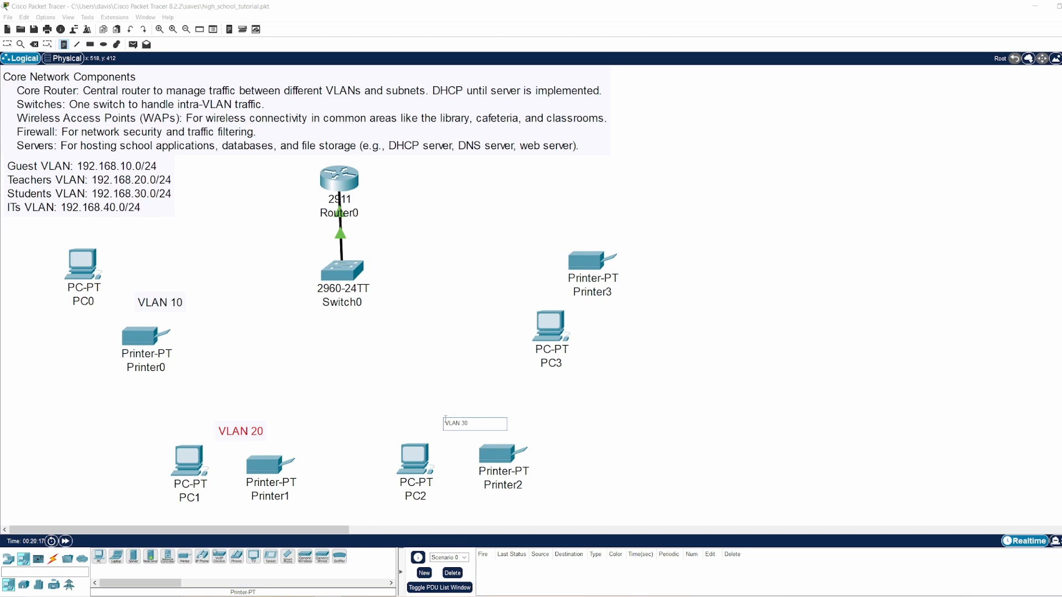
key("Return")
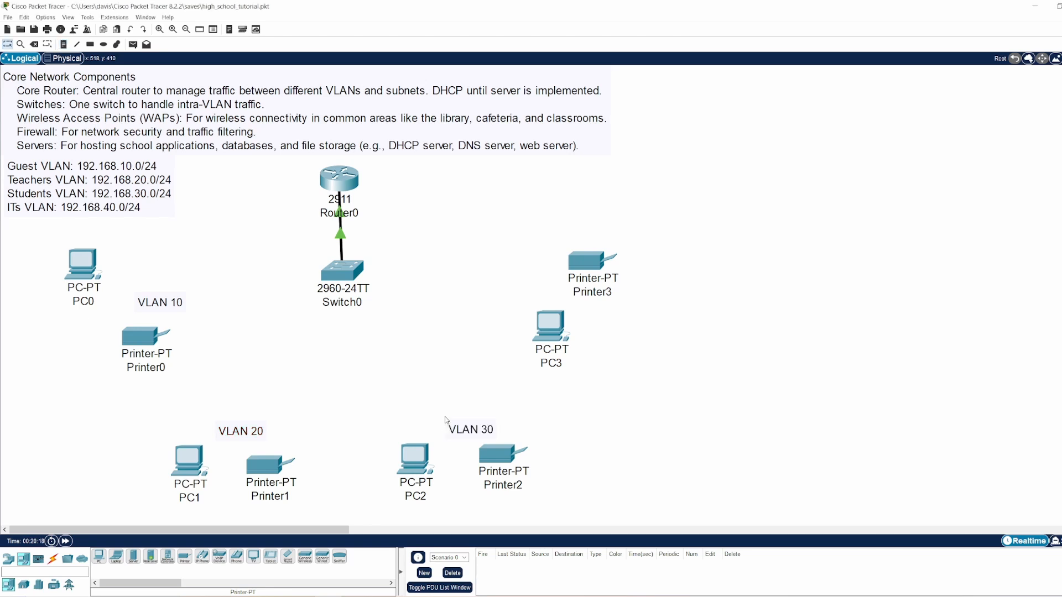
- Add a text note reading "VLAN 40" and place it beside PC3 and Printer3, on the side facing the switch
left_click(65, 45)
left_click(521, 273)
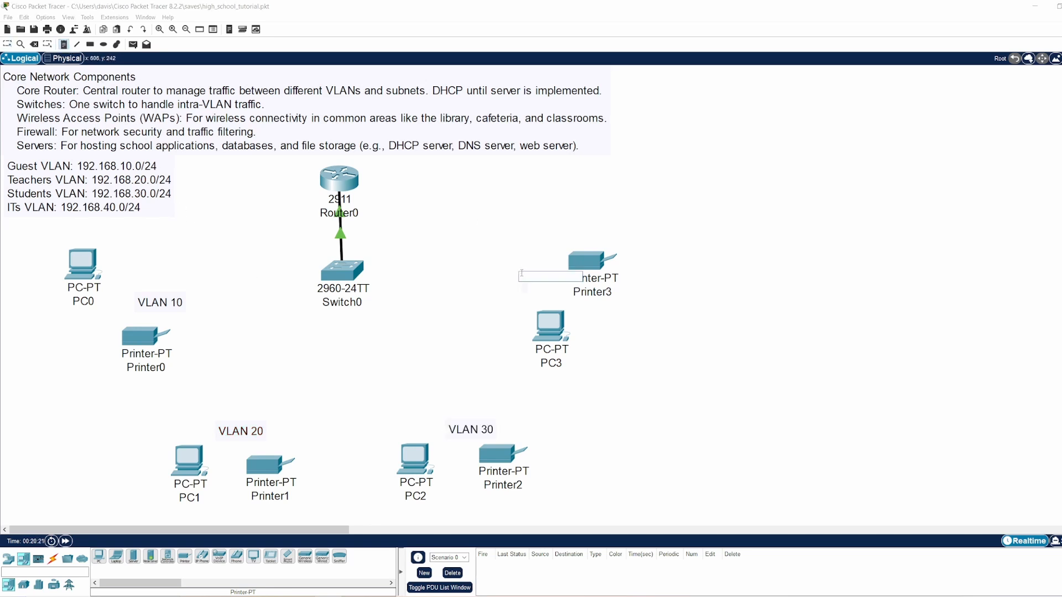
type("VLAN 40")
key("Escape")
left_click_drag(549, 288, 527, 285)
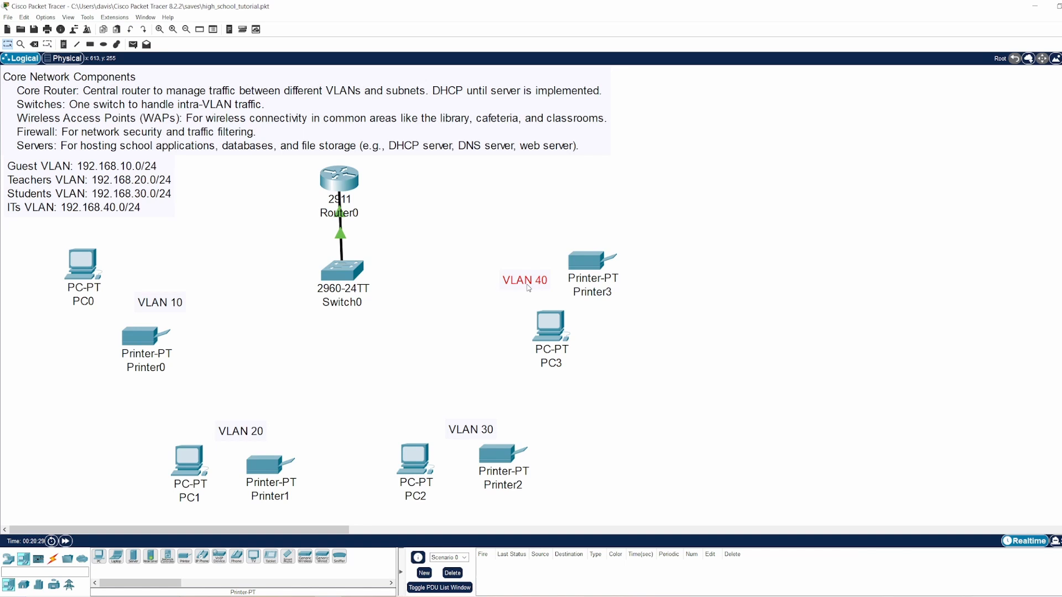
left_click_drag(528, 288, 524, 291)
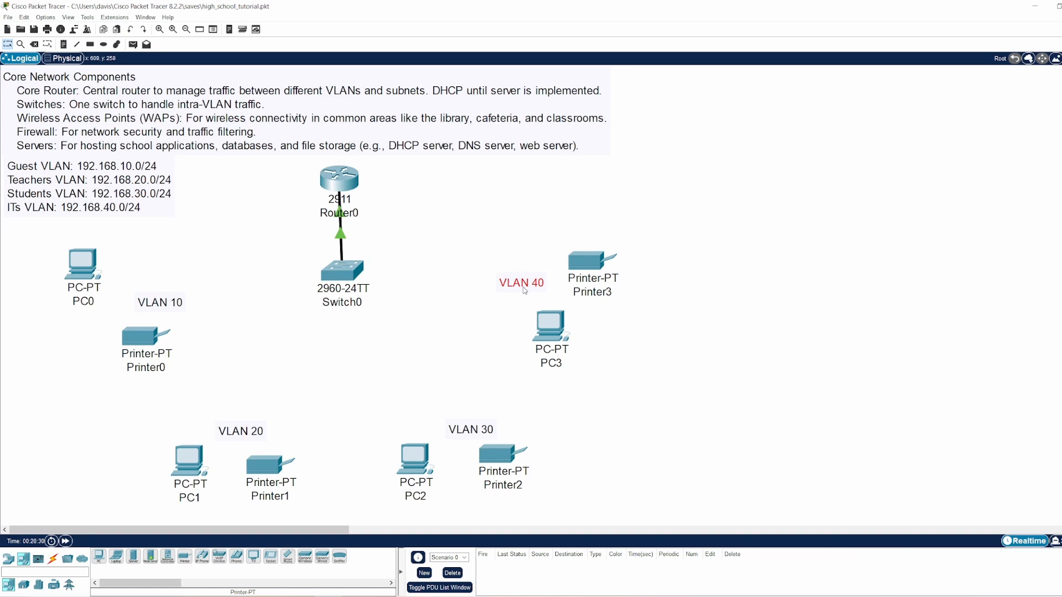
- Connect switch ports FastEthernet0/1 to PC0 and FastEthernet0/2 to Printer0 with copper straight-through cables, using FastEthernet0 on each device
left_click(52, 560)
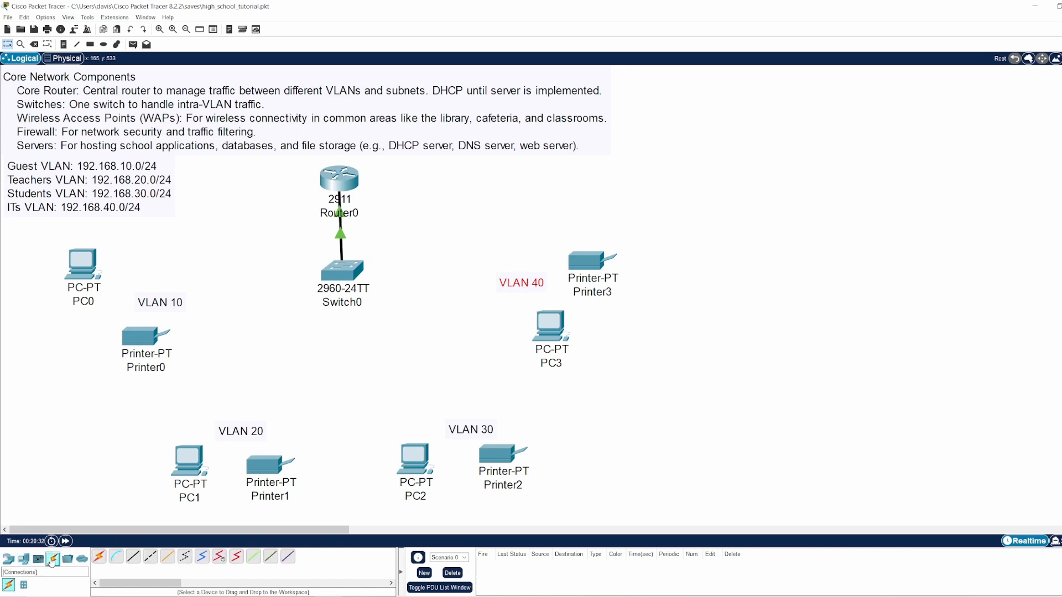
left_click(133, 556)
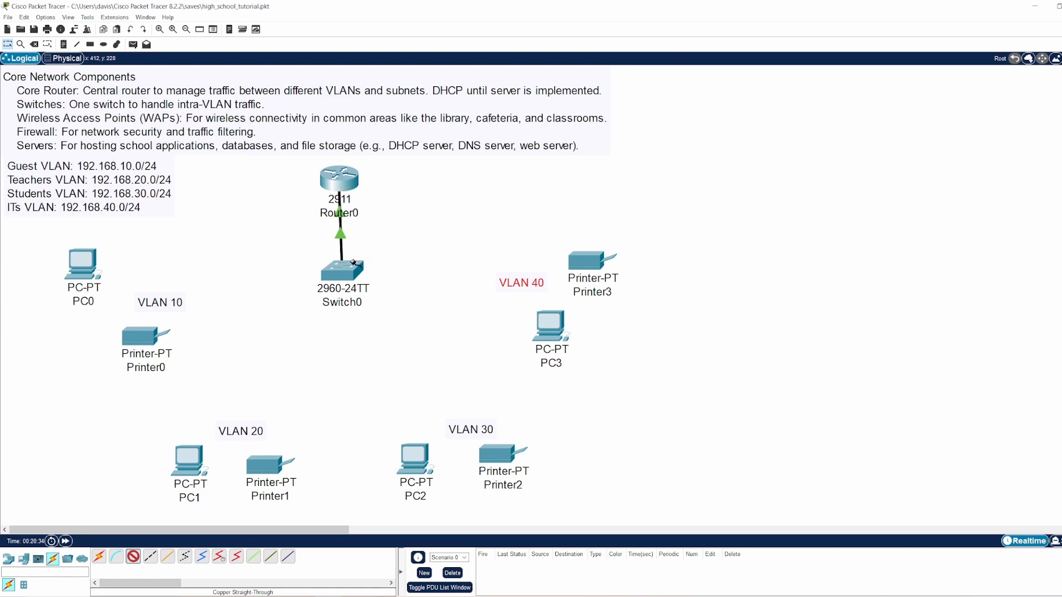
left_click(347, 274)
left_click(378, 288)
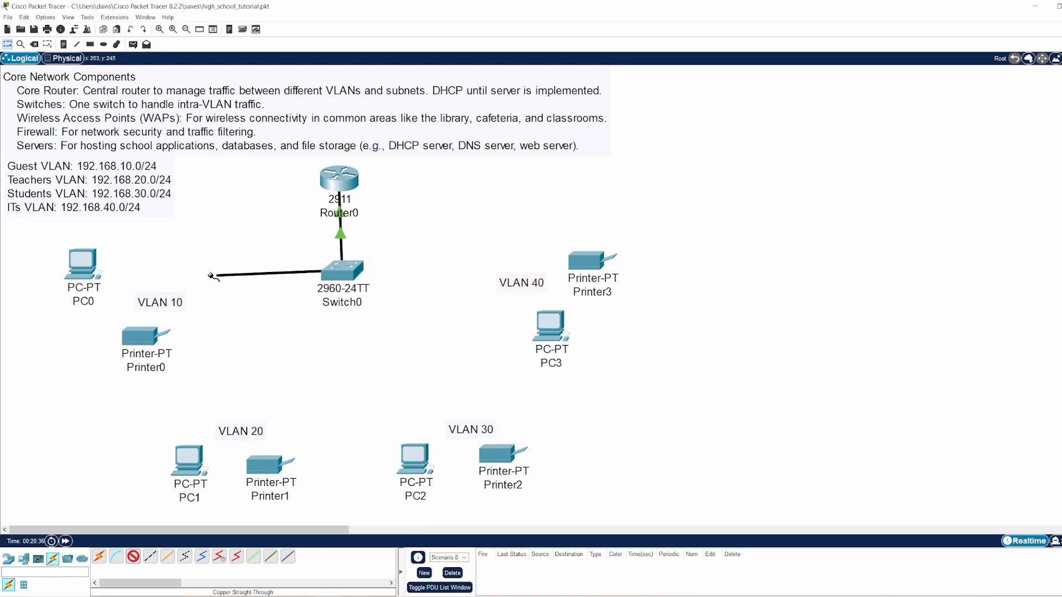
left_click(94, 271)
left_click(126, 305)
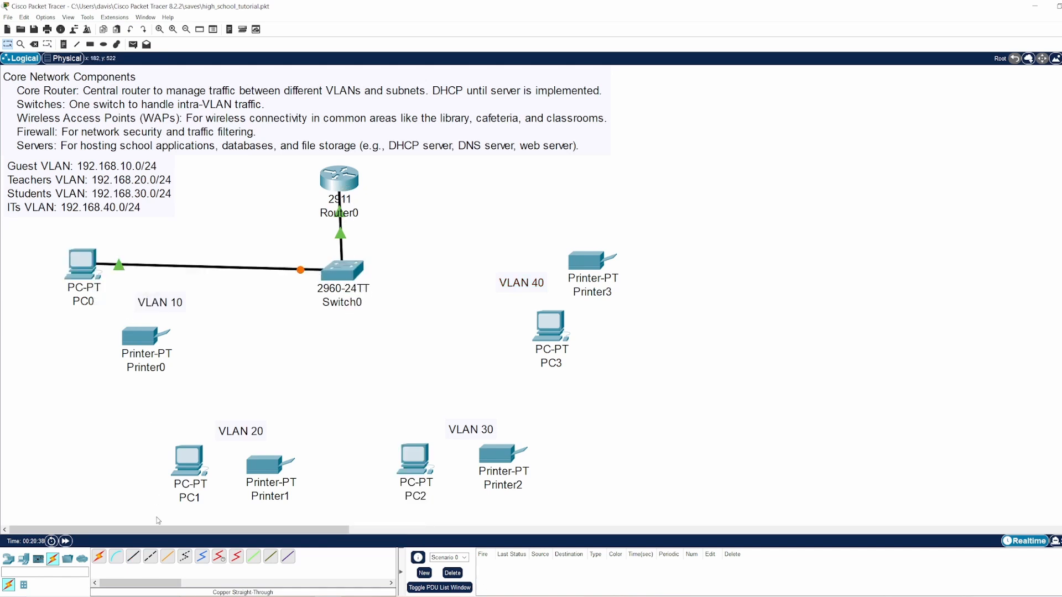
left_click(344, 274)
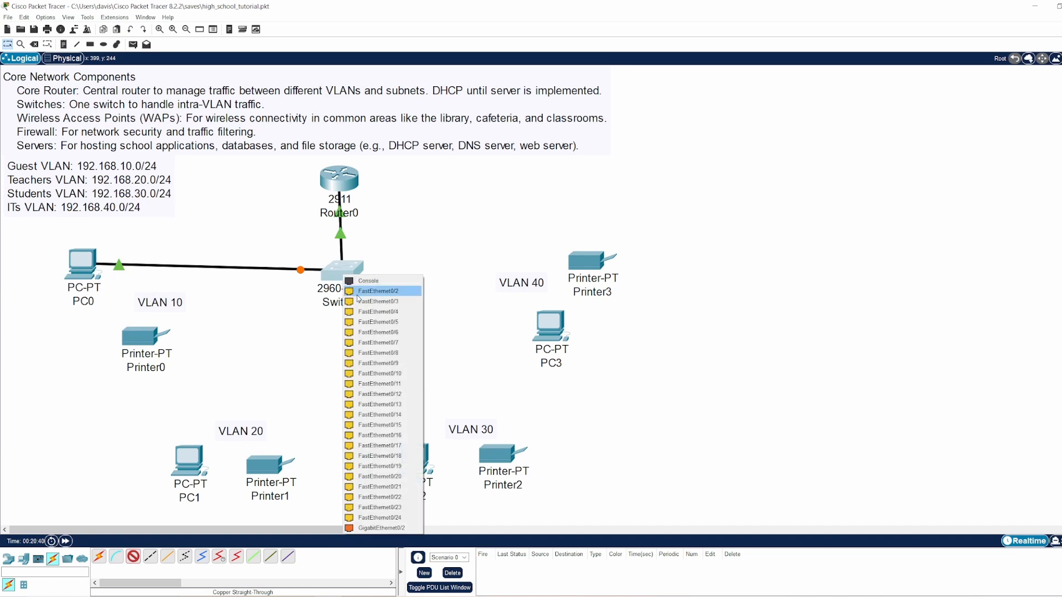
left_click(363, 296)
left_click(145, 340)
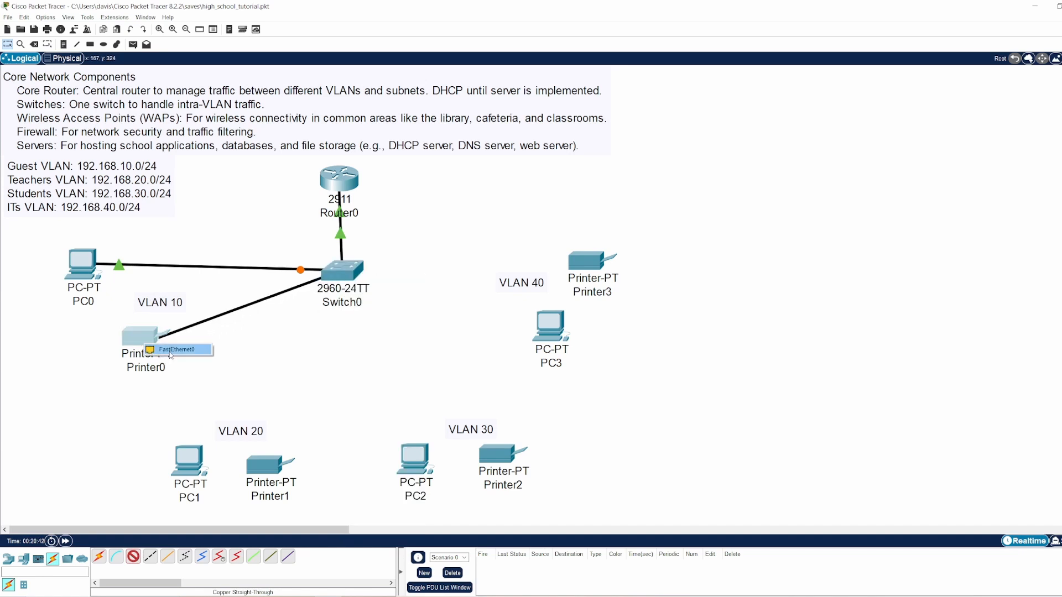
left_click(166, 350)
- Connect switch ports FastEthernet0/7 to PC1 and FastEthernet0/8 to Printer1 with copper straight-through cables, using FastEthernet0 on each device
left_click(134, 558)
left_click(341, 271)
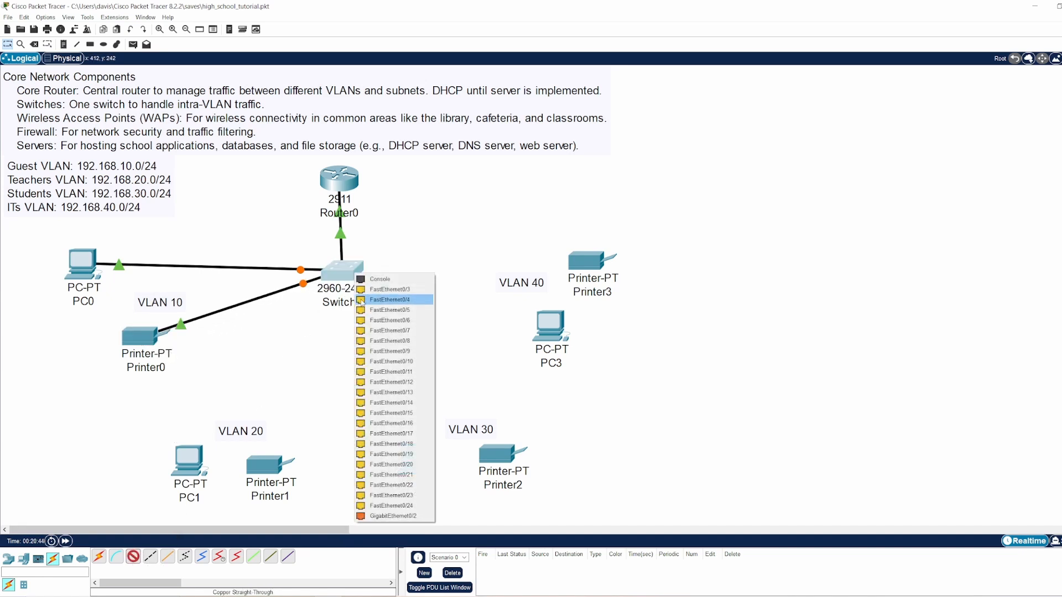
left_click(405, 338)
left_click(189, 461)
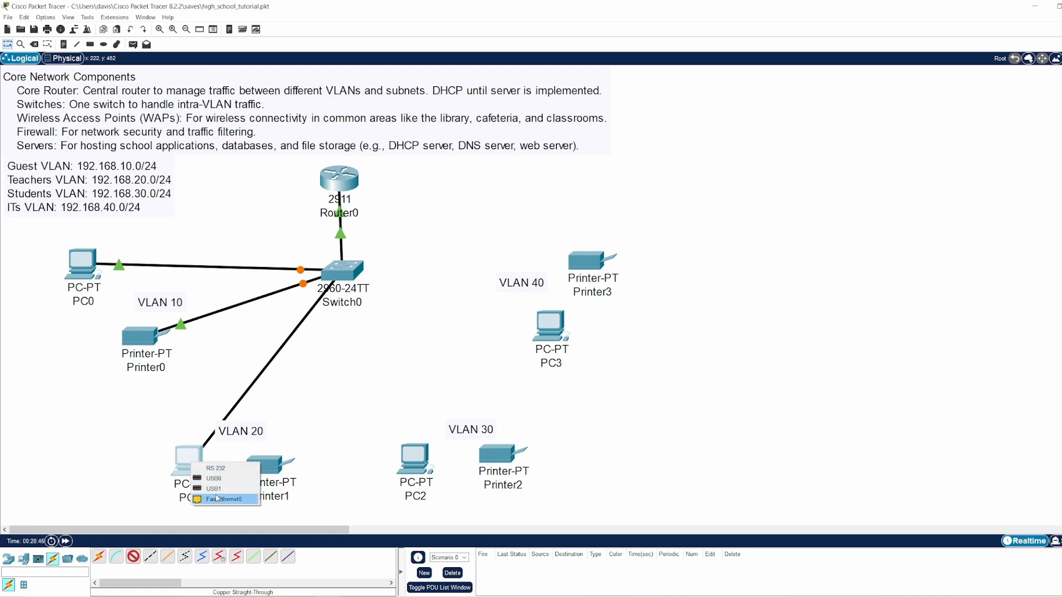
left_click(213, 498)
left_click(135, 559)
left_click(354, 274)
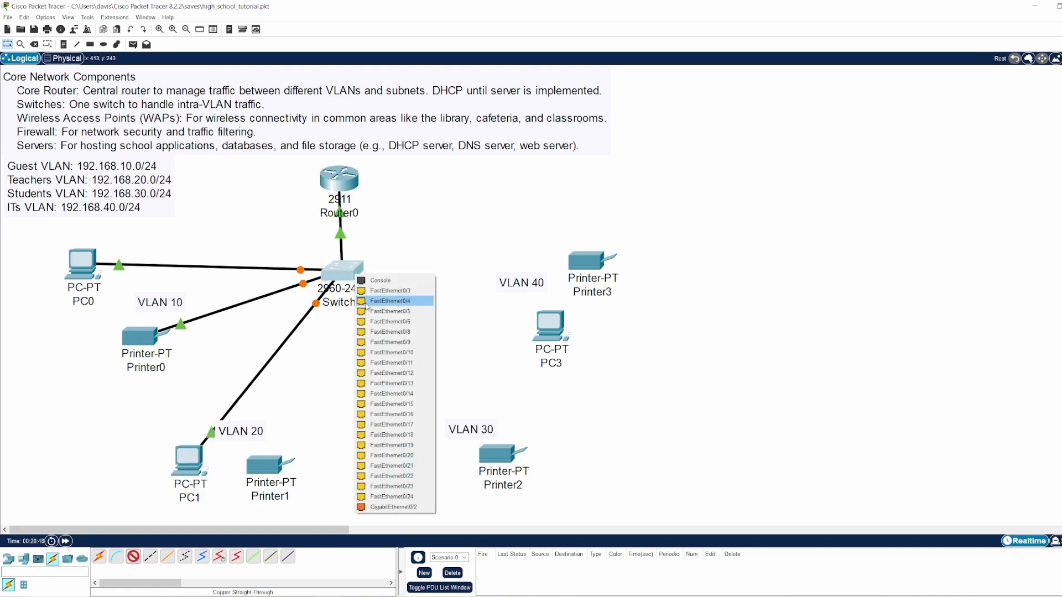
left_click(390, 326)
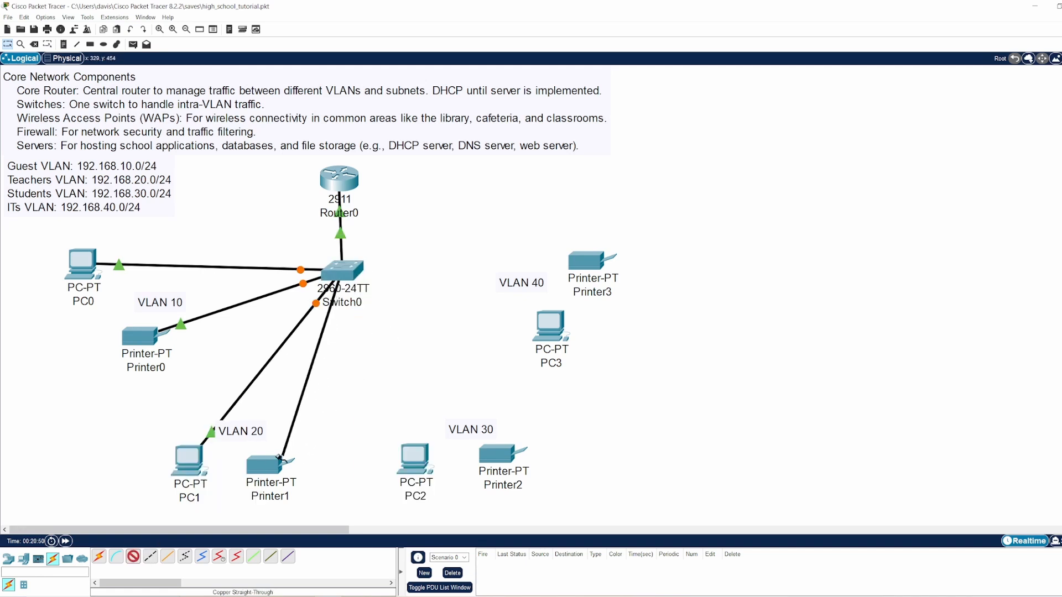
left_click(276, 467)
left_click(301, 474)
- Connect switch ports FastEthernet0/13 to PC2 and FastEthernet0/14 to Printer2 with copper straight-through cables, using FastEthernet0 on each device
left_click(133, 556)
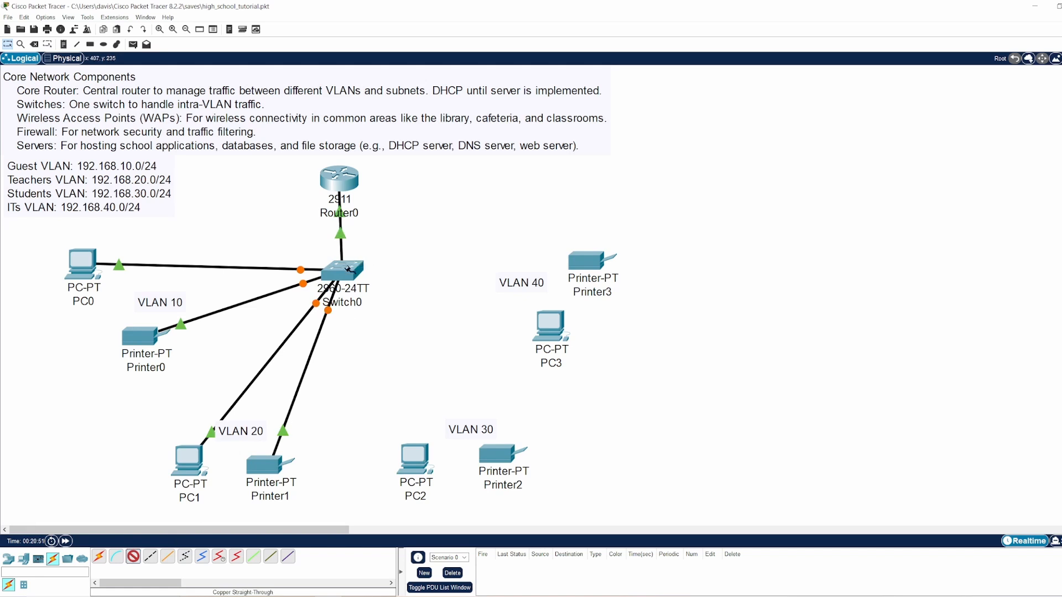
left_click(346, 270)
left_click(395, 380)
left_click(416, 460)
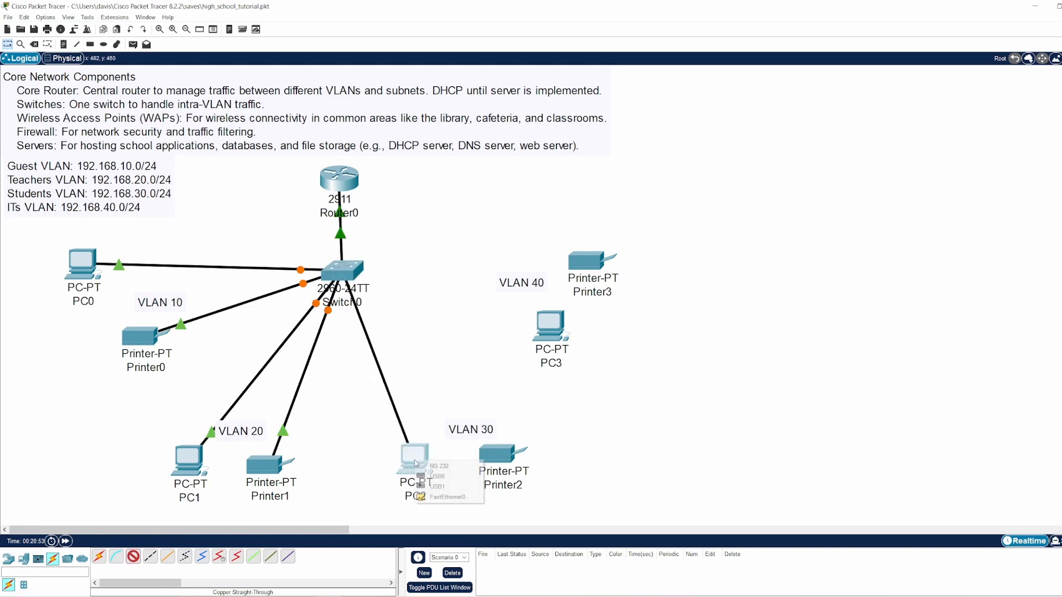
left_click(437, 494)
left_click(132, 556)
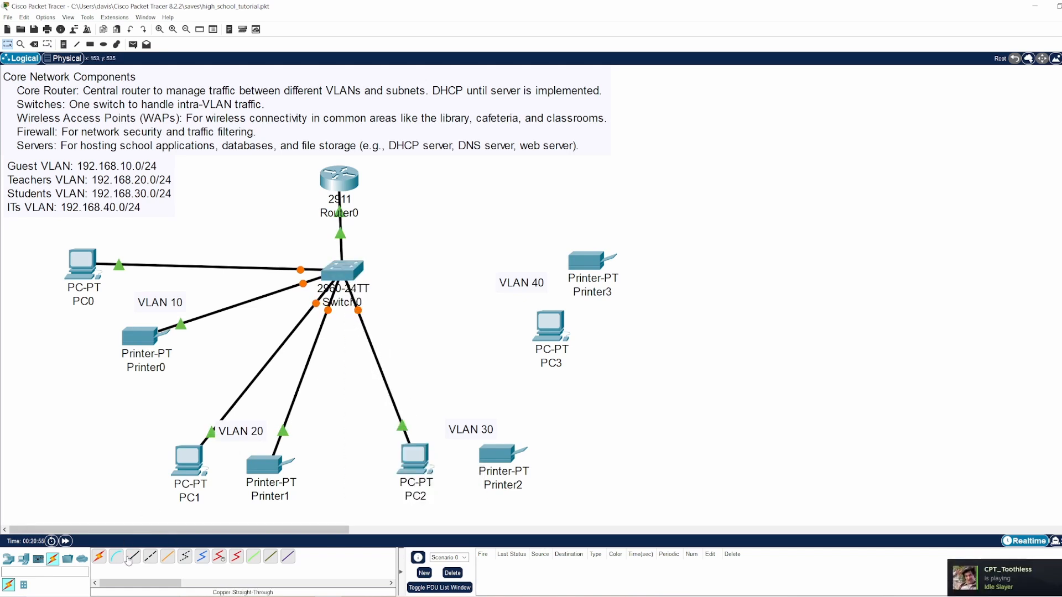
left_click(354, 276)
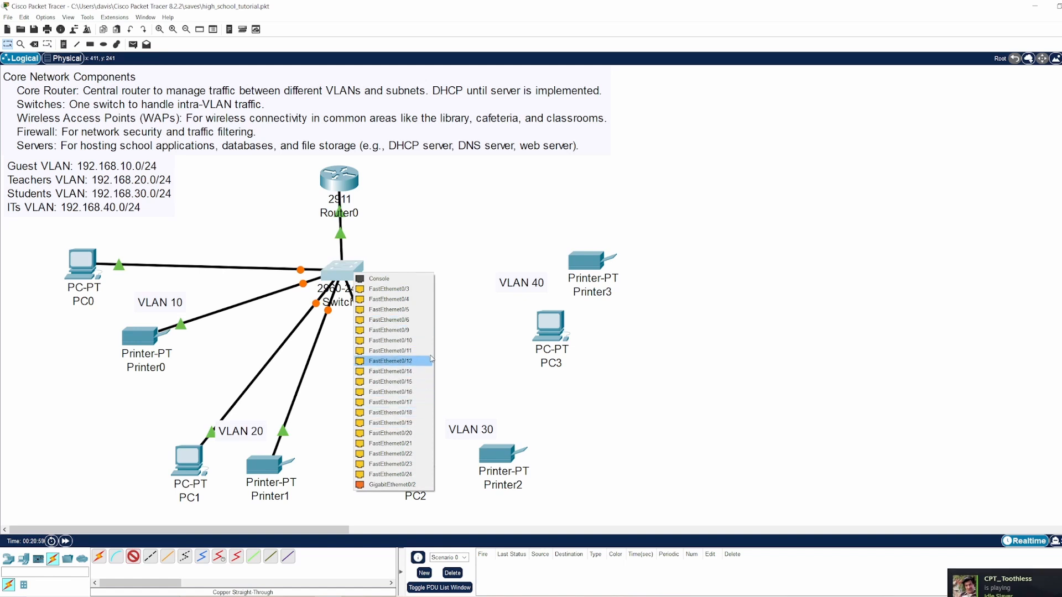
left_click(387, 371)
left_click(488, 452)
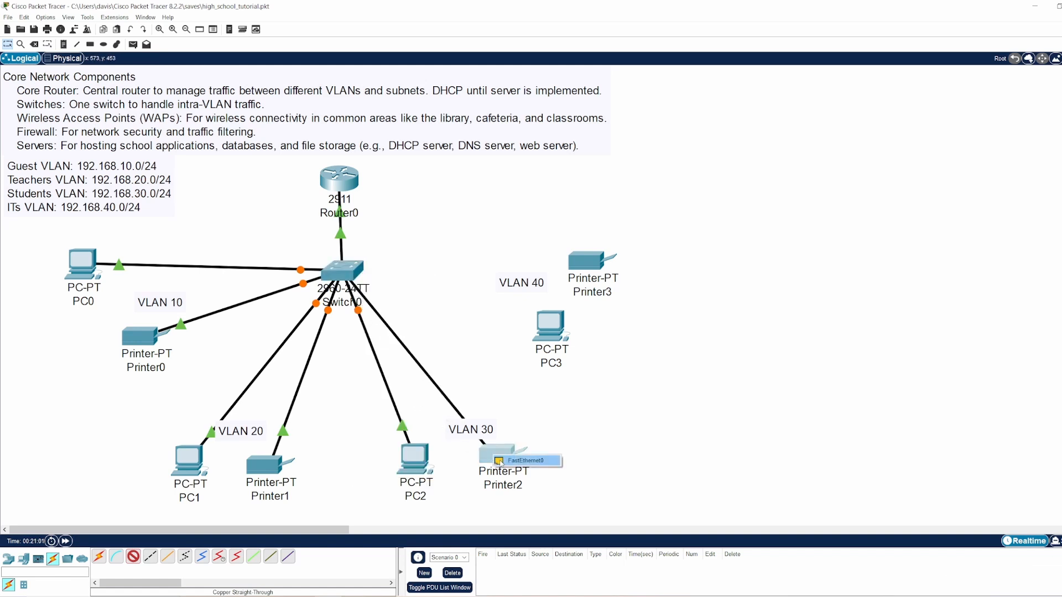
left_click(514, 458)
- Connect switch port FastEthernet0/19 to PC3 and another free FastEthernet port to Printer3 with copper straight-through cables
left_click(133, 555)
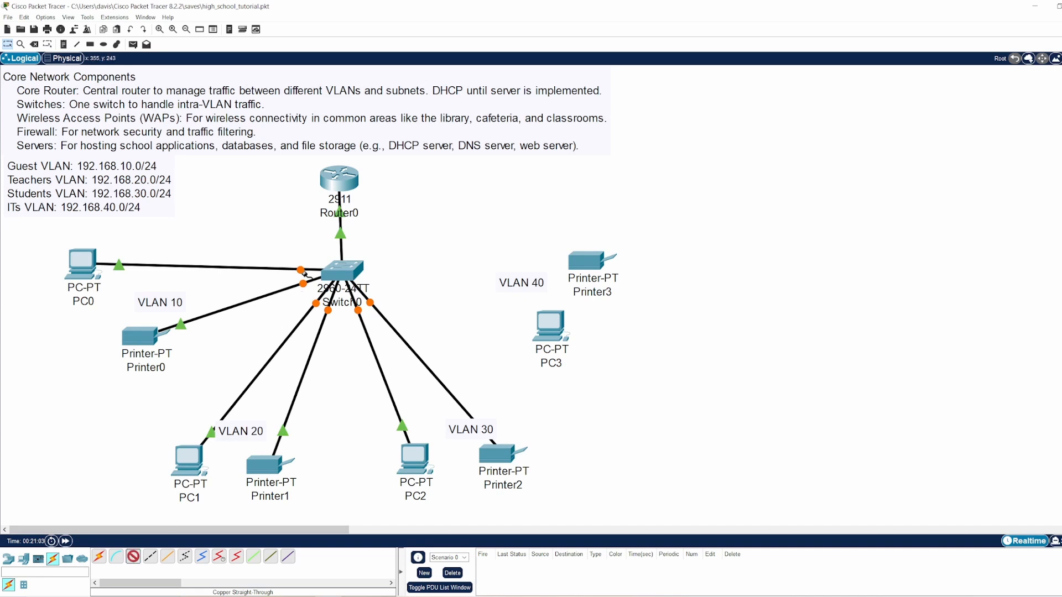
left_click(340, 275)
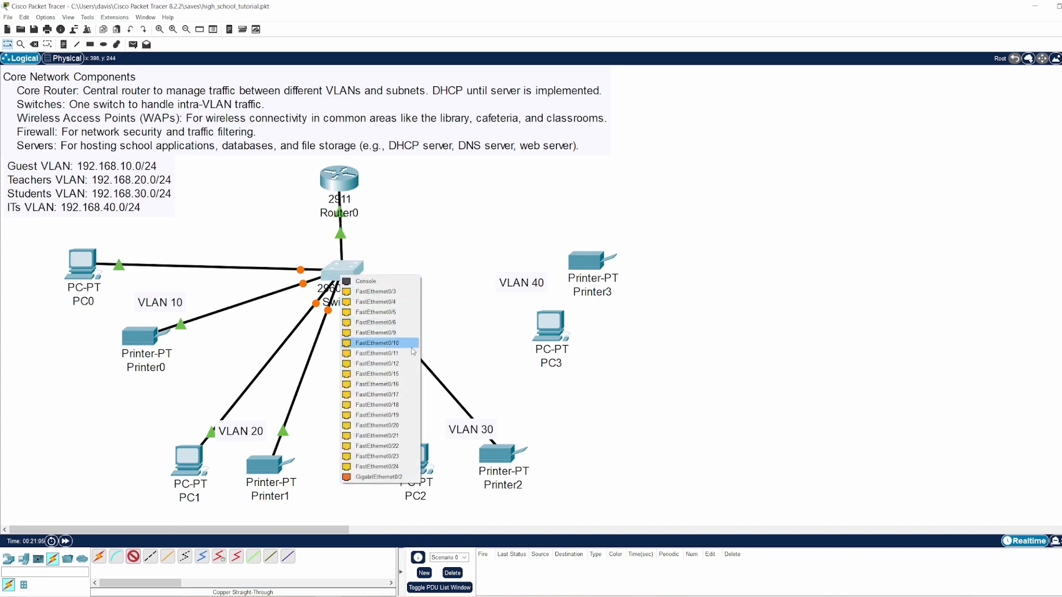
left_click(381, 414)
left_click(560, 331)
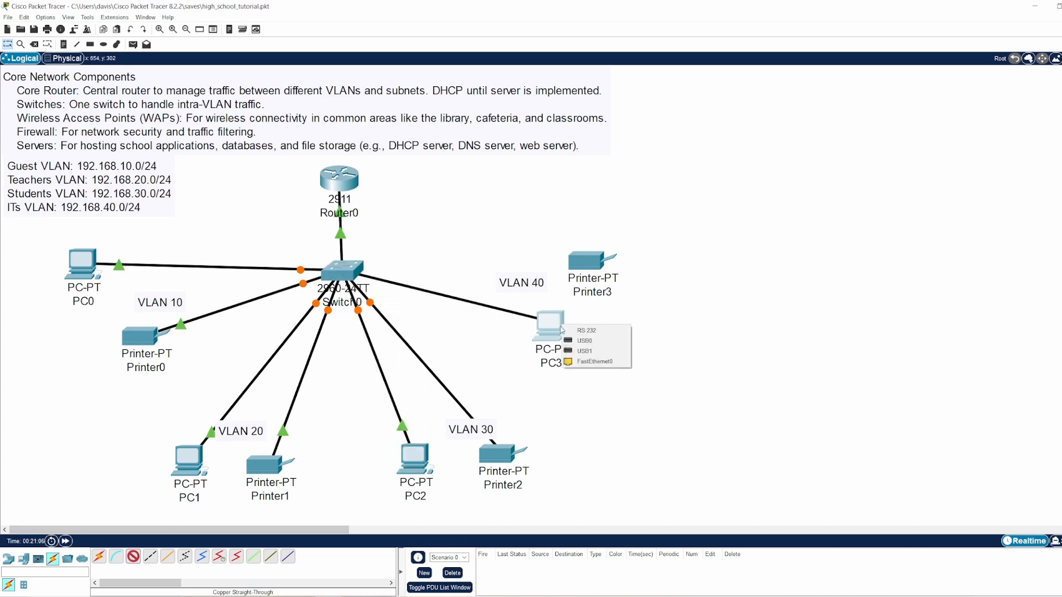
left_click(591, 361)
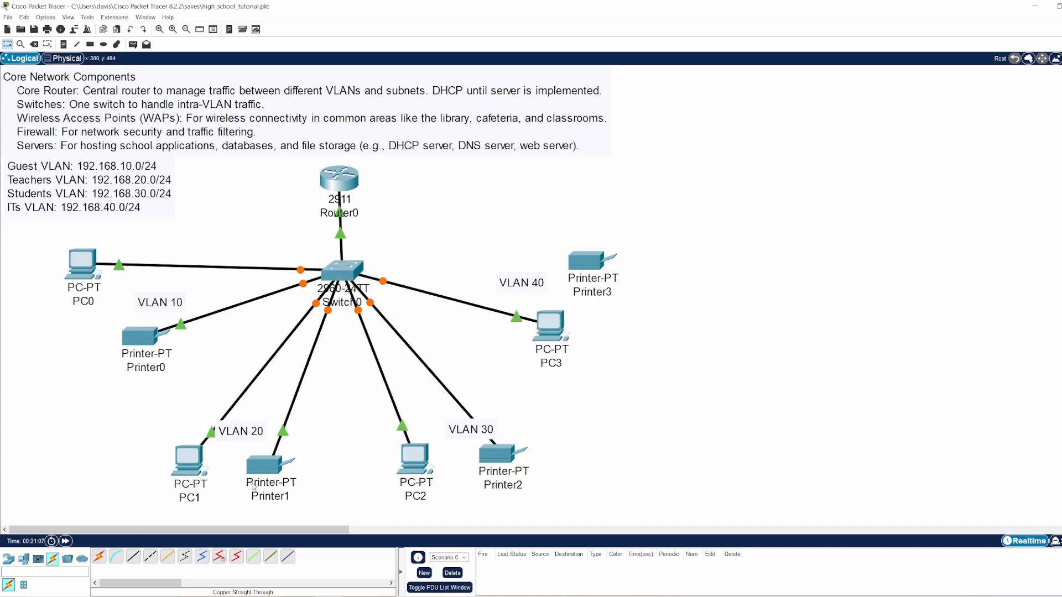
left_click(353, 271)
left_click(420, 408)
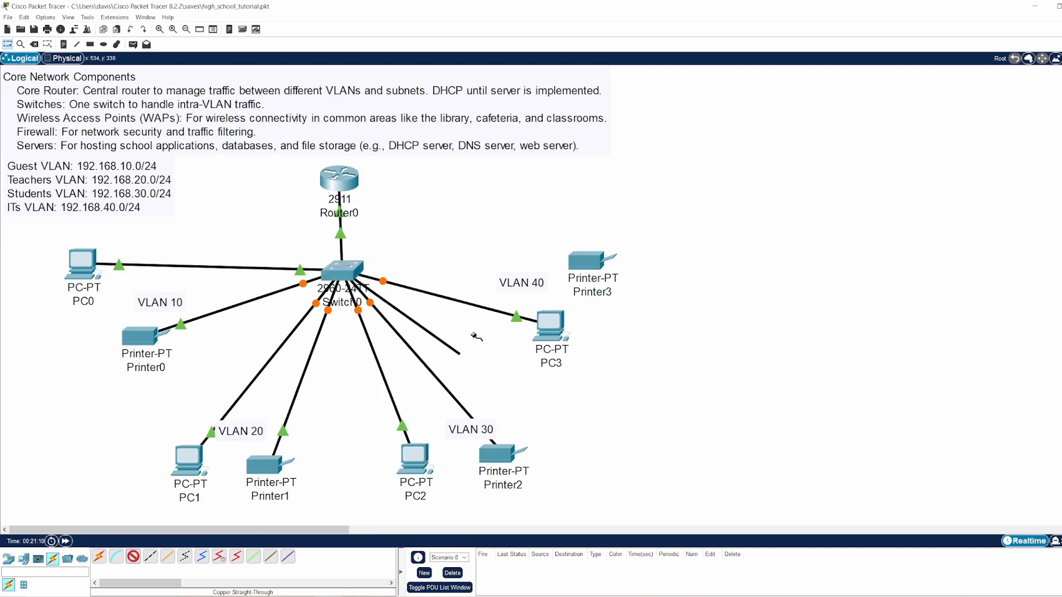
left_click(592, 261)
left_click(601, 269)
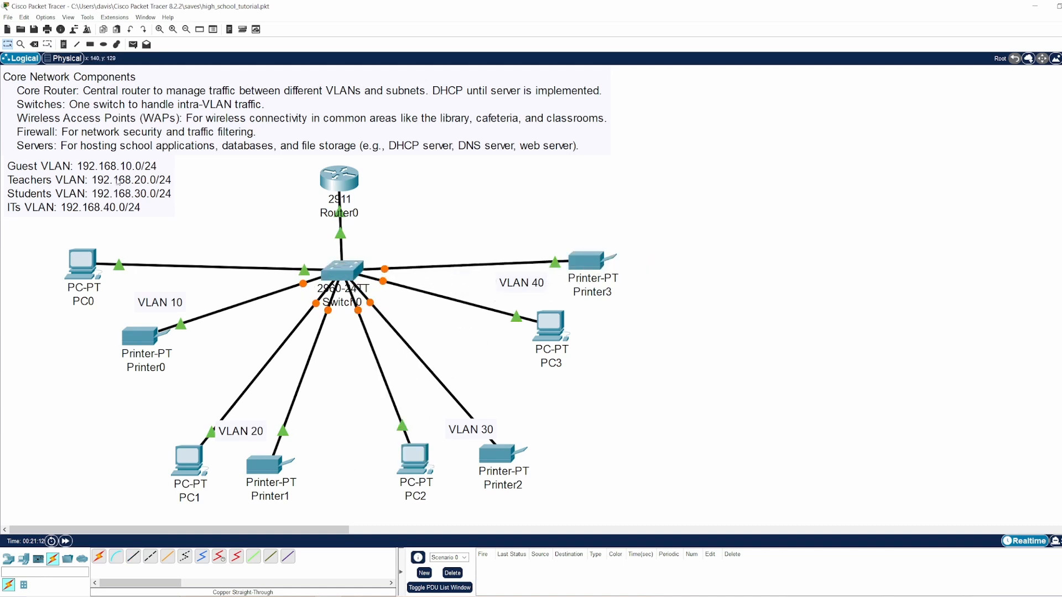
mouse_move(84, 257)
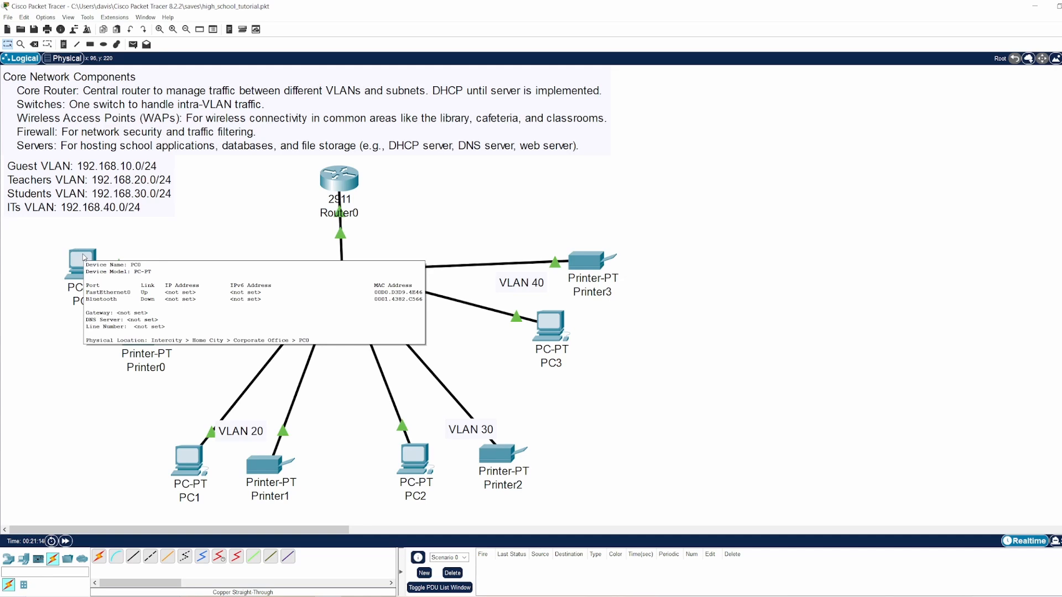
- Set the IPv4 gateway/DNS configuration of the VLAN 10 devices PC0 and Printer0 to DHCP
left_click(84, 257)
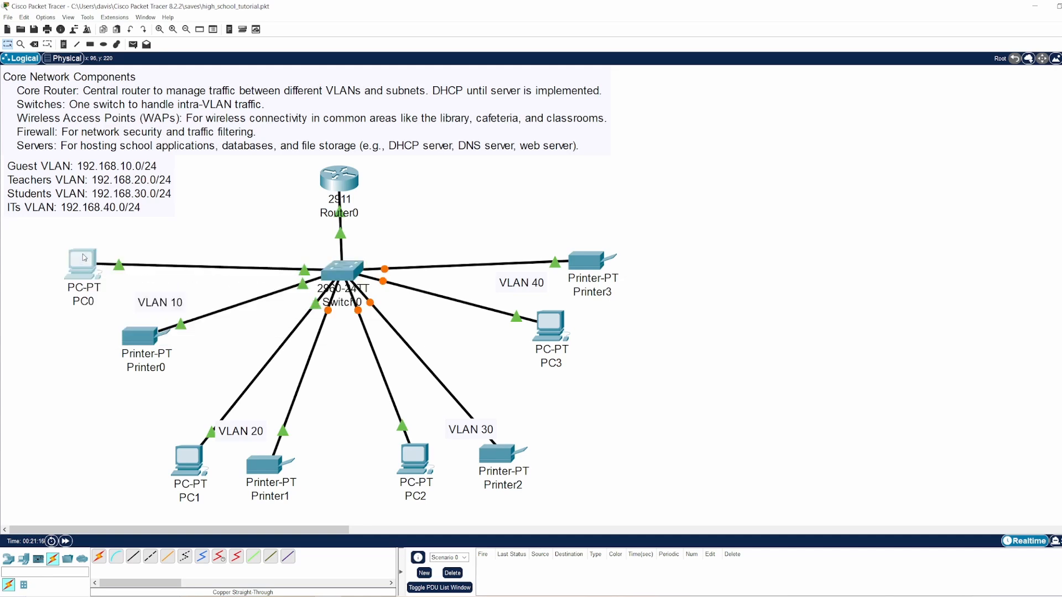
left_click(483, 191)
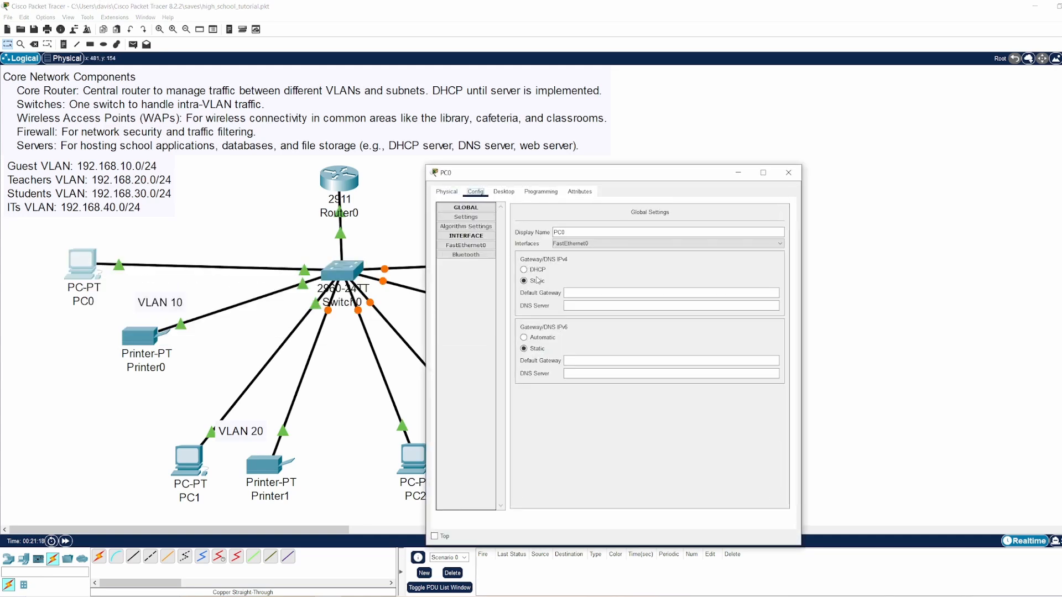
left_click(523, 269)
left_click(789, 173)
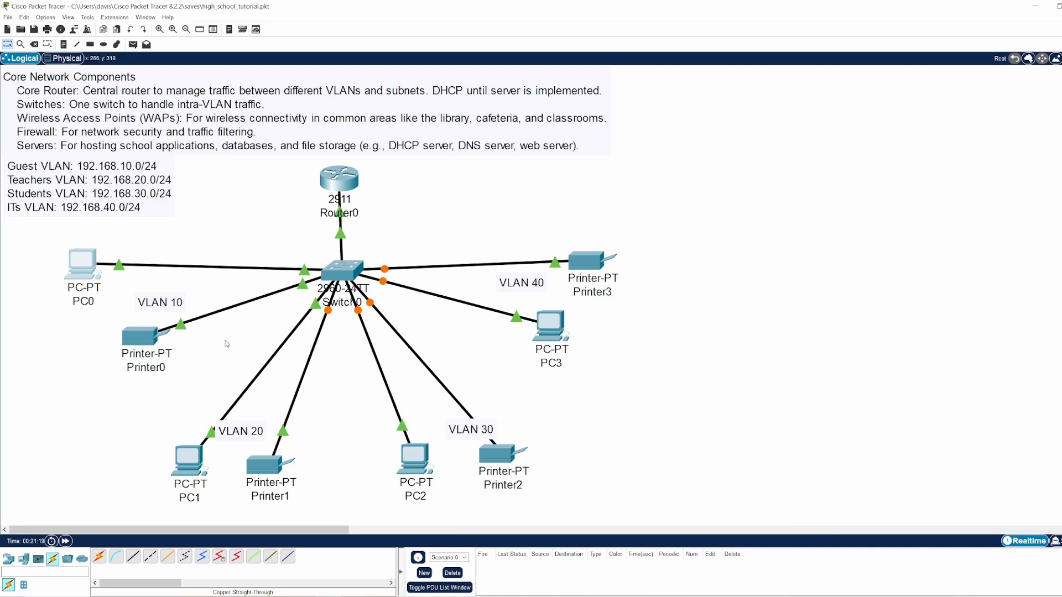
left_click(141, 339)
left_click(477, 193)
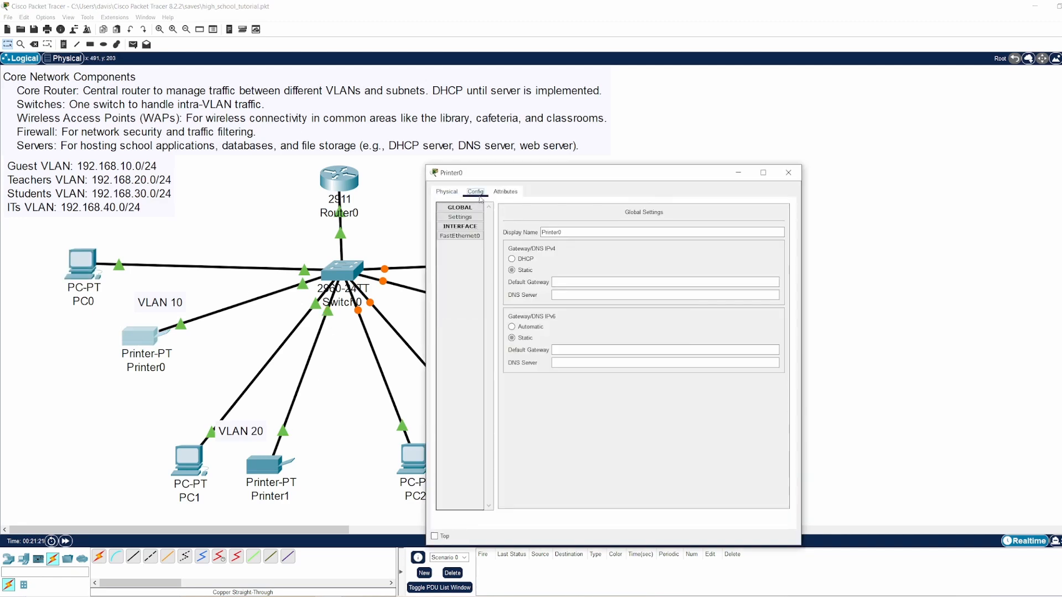
left_click(525, 259)
left_click(788, 173)
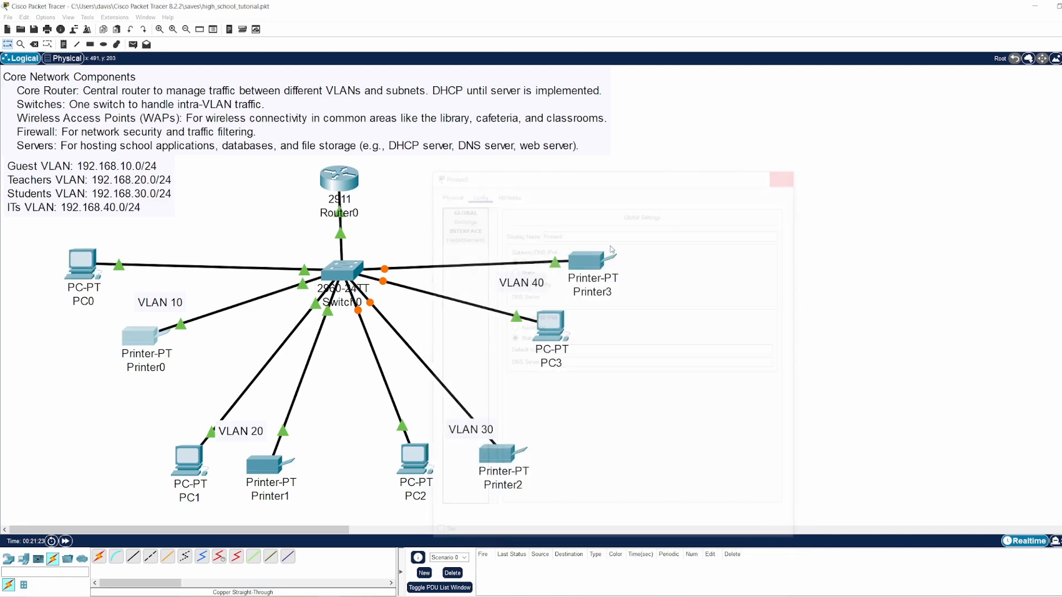
- Set the IPv4 gateway/DNS configuration of the VLAN 20 devices PC1 and Printer1 to DHCP
left_click(188, 460)
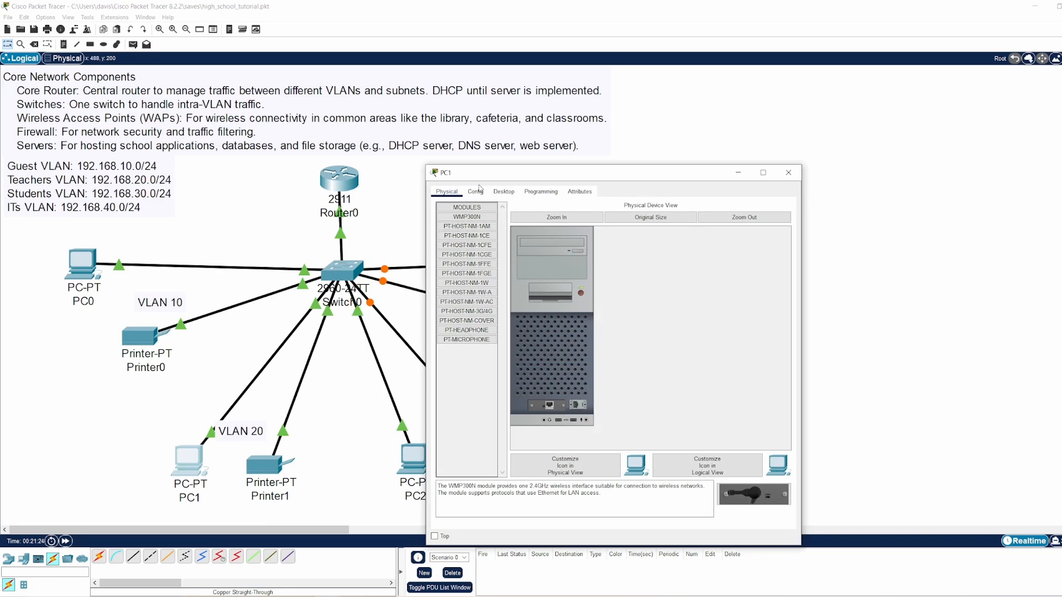
left_click(476, 191)
left_click(524, 270)
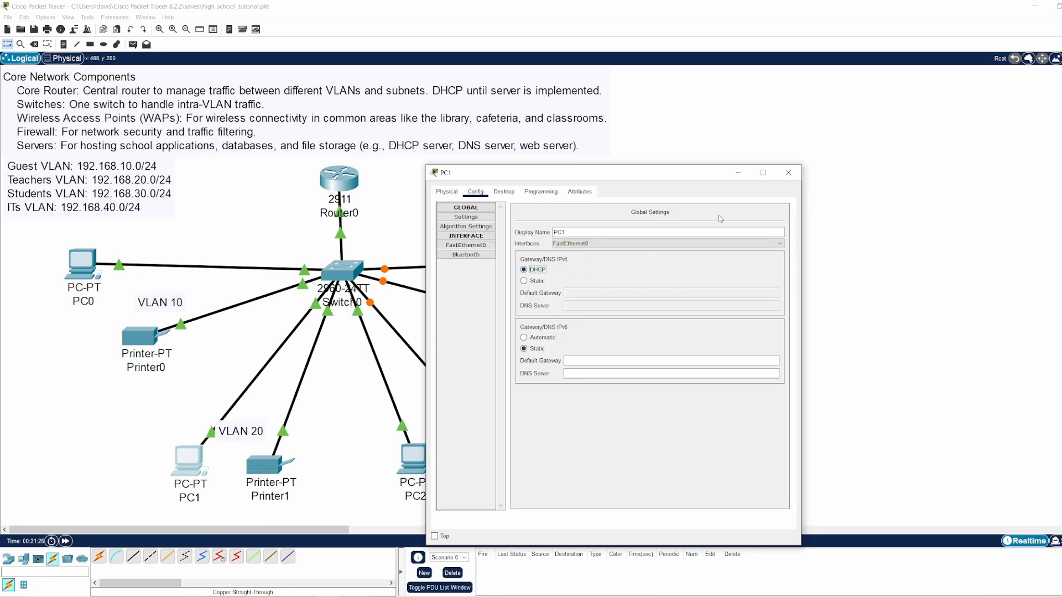
left_click(789, 173)
left_click(269, 465)
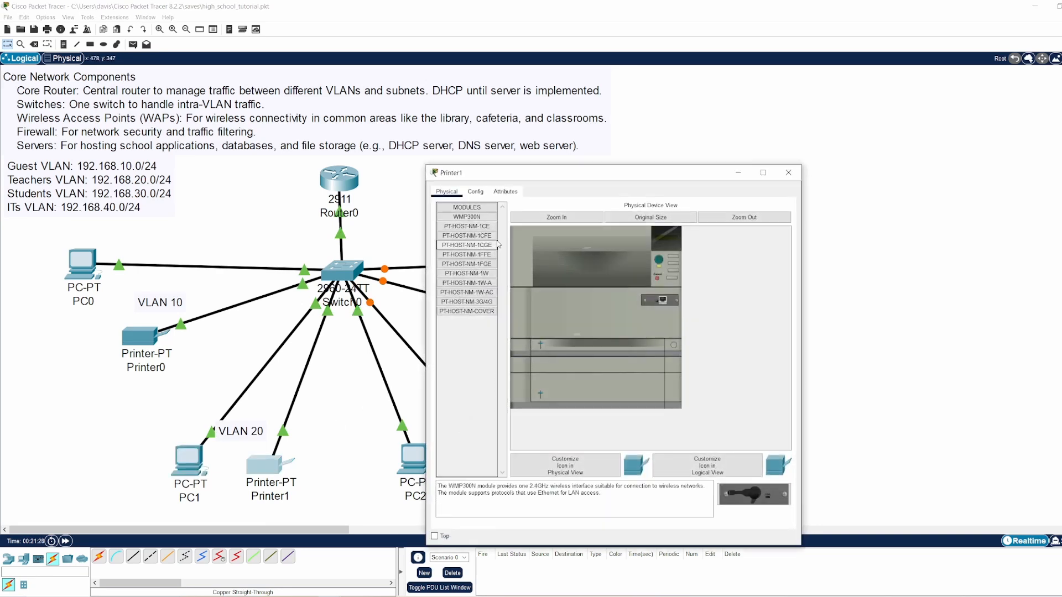
left_click(476, 191)
left_click(524, 258)
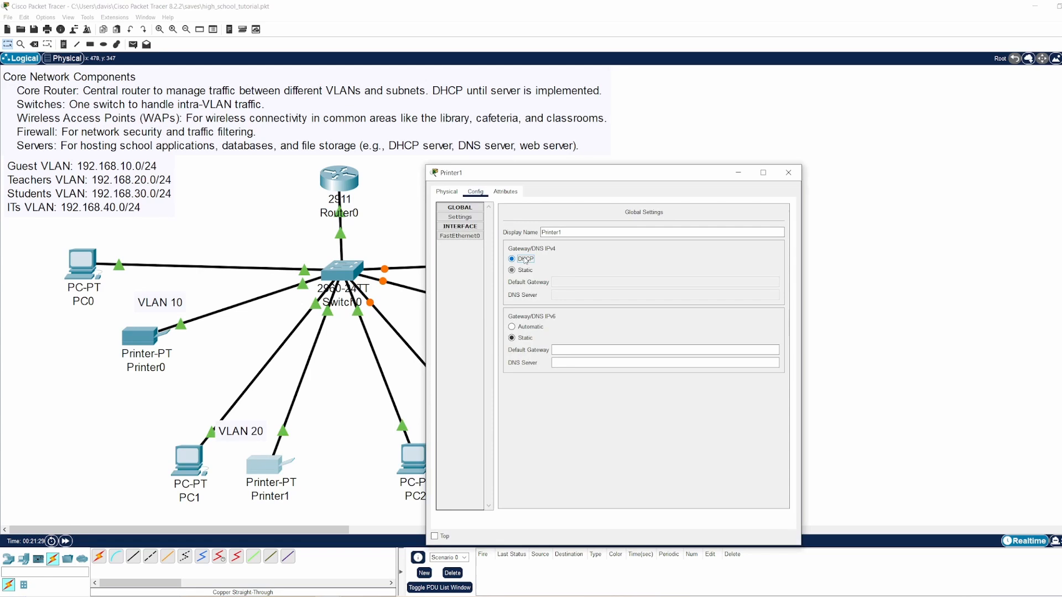
left_click(788, 173)
- Set the IPv4 gateway/DNS configuration of the VLAN 30 devices PC2 and Printer2 to DHCP
left_click(412, 458)
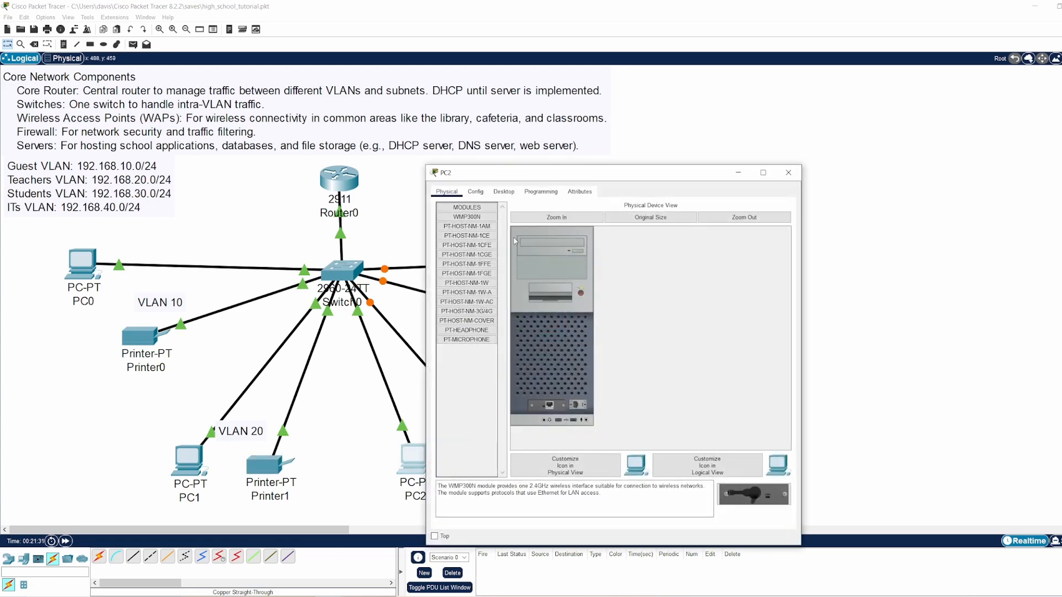
left_click(476, 191)
left_click(530, 271)
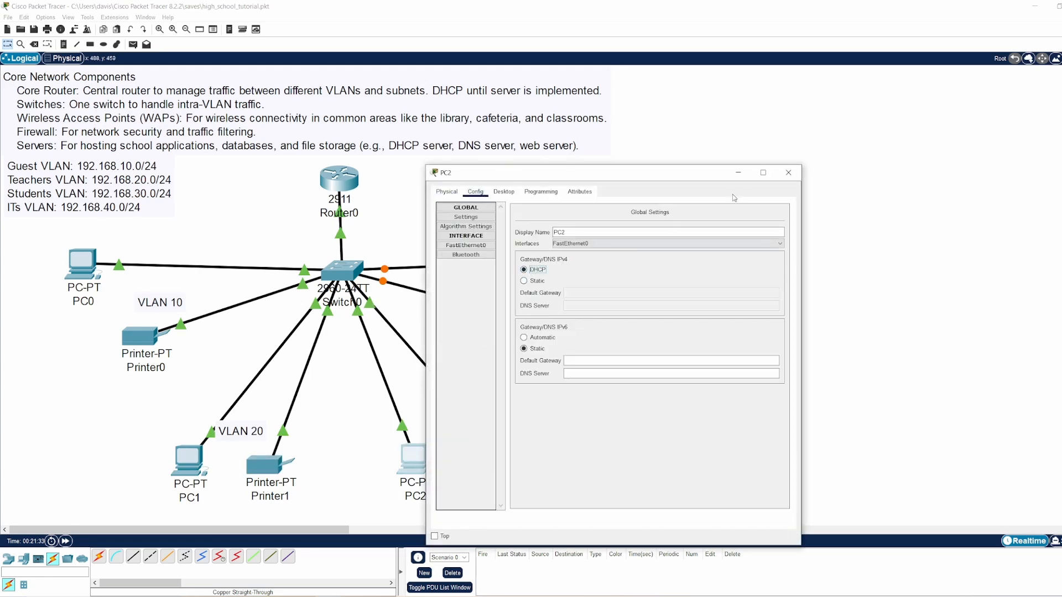
left_click(788, 172)
left_click(494, 451)
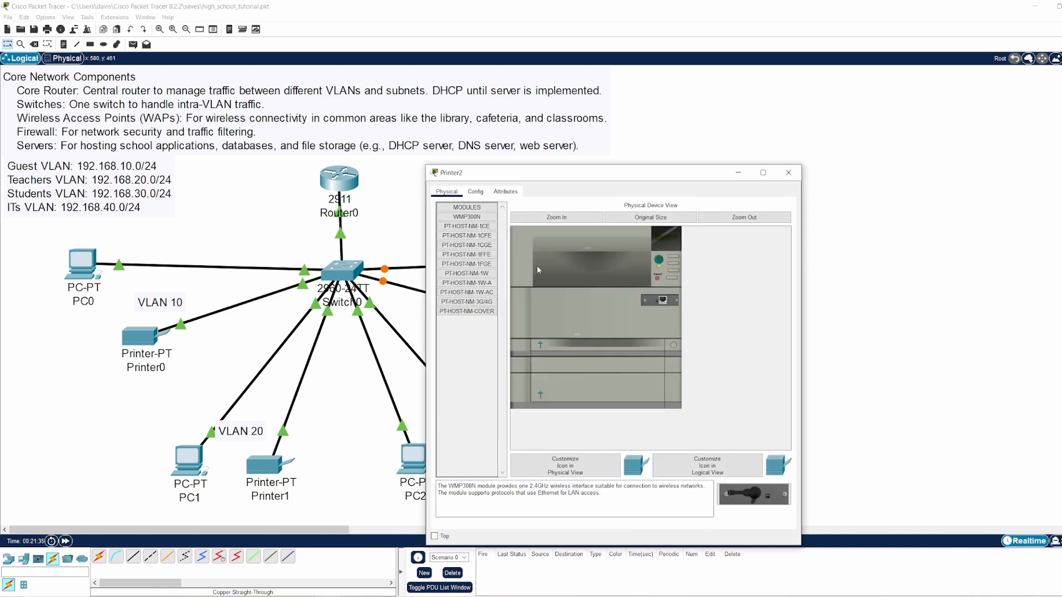
left_click(476, 191)
left_click(513, 259)
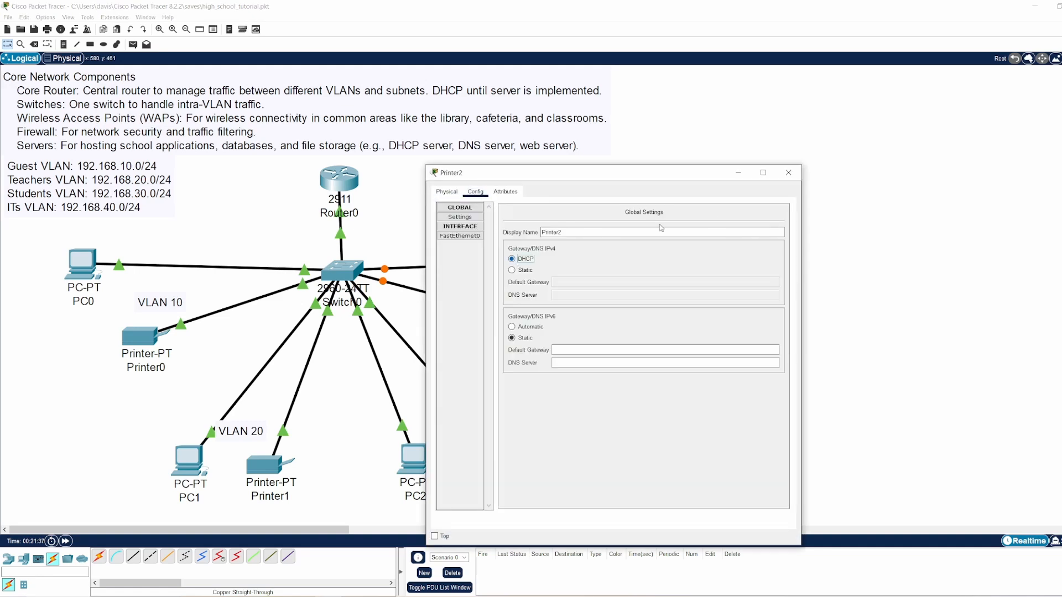
left_click(788, 172)
- Set the IPv4 gateway/DNS configuration of the VLAN 40 devices PC3 and Printer3 to DHCP
left_click(550, 322)
left_click(476, 192)
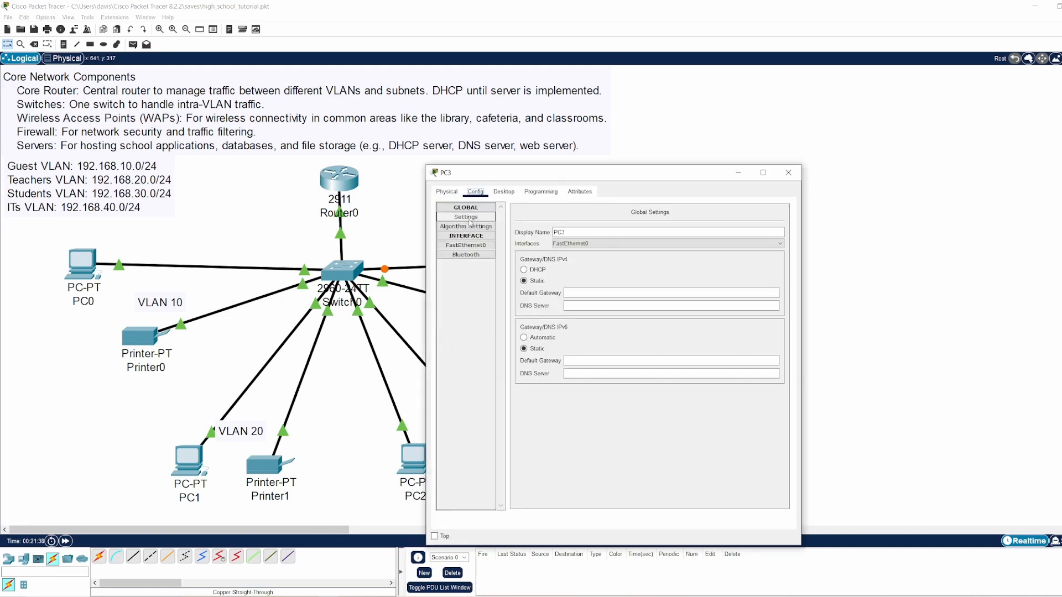
left_click(524, 270)
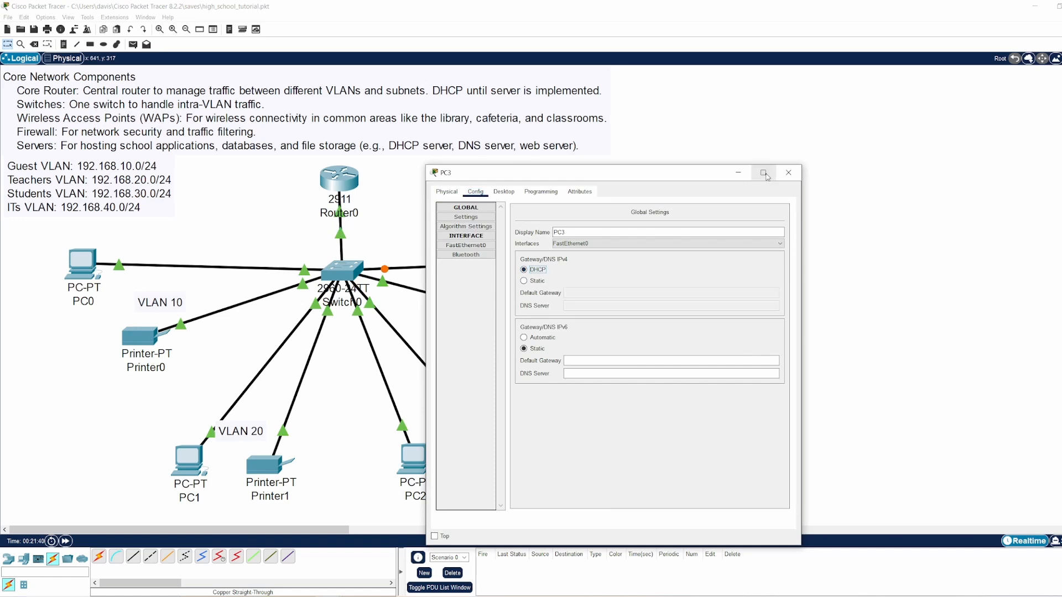
left_click(788, 173)
left_click(587, 259)
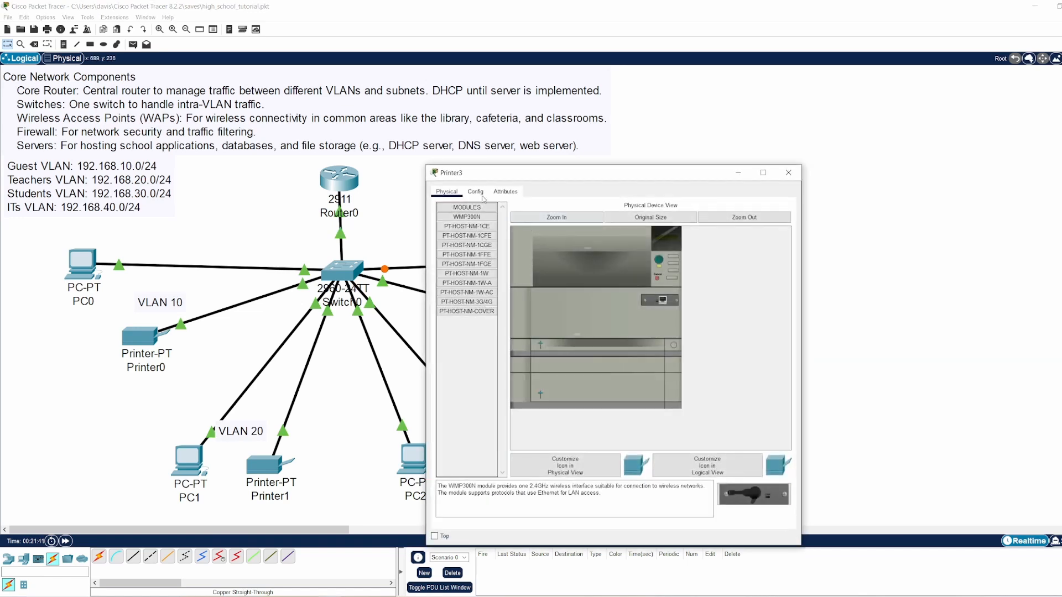
left_click(475, 191)
left_click(522, 258)
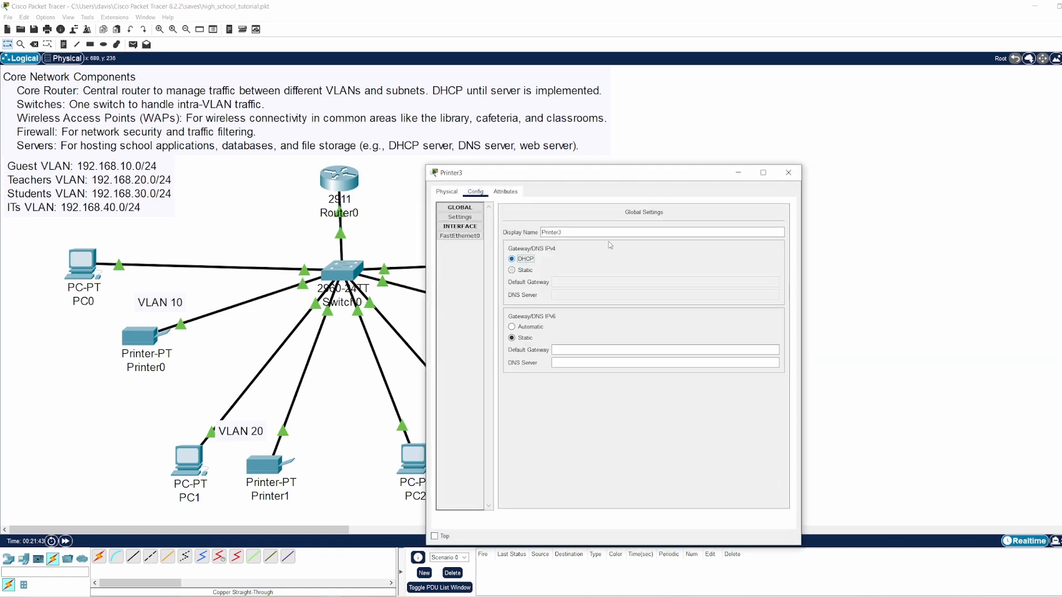
left_click(788, 173)
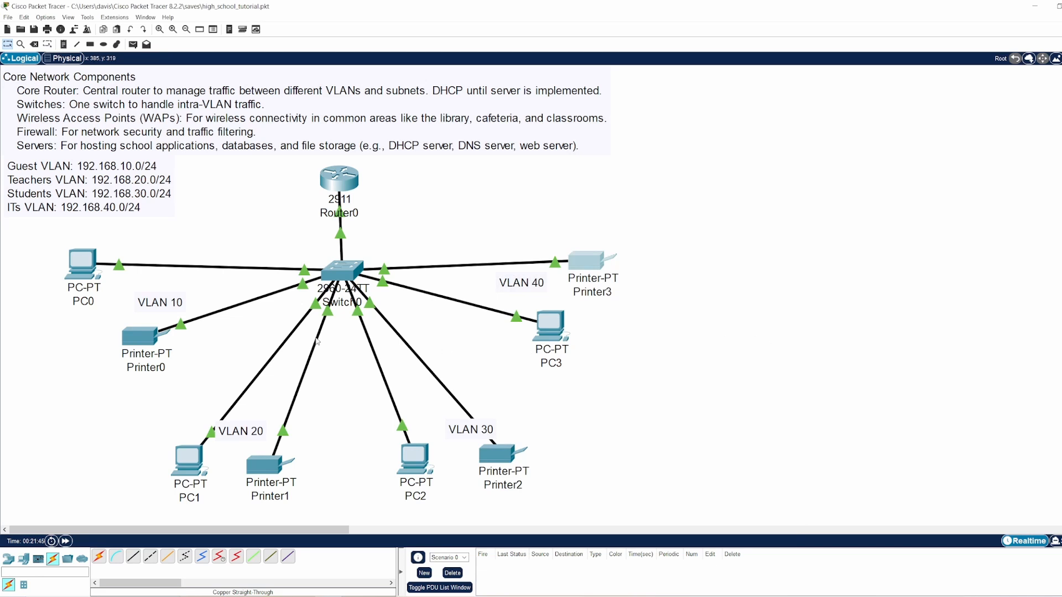
- Examine the DHCP-assigned IP address, gateway and DNS server of PC0, Printer0, PC3, Printer3 and PC2
mouse_move(80, 271)
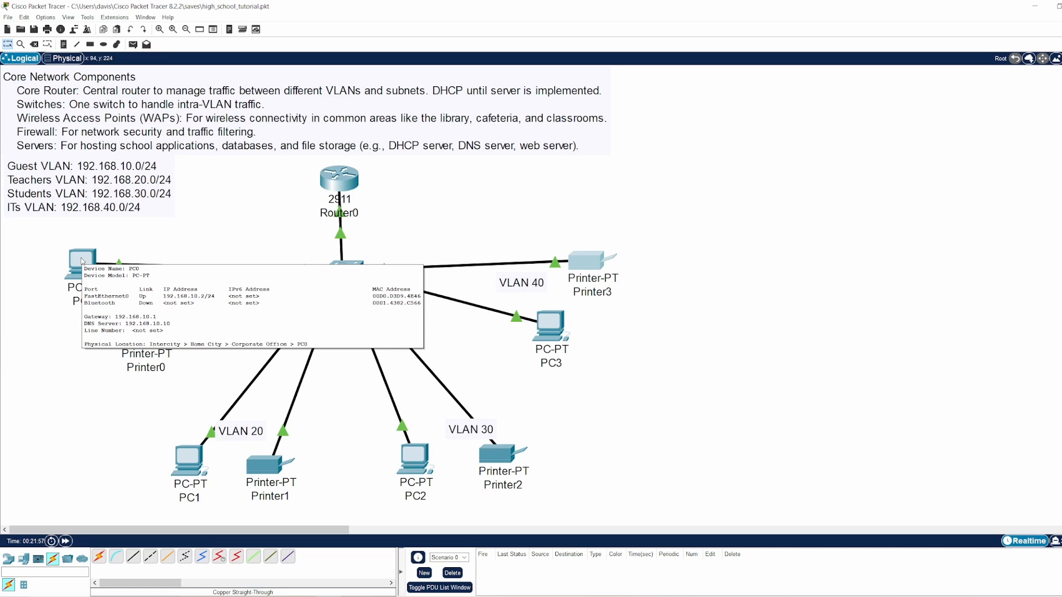
mouse_move(146, 345)
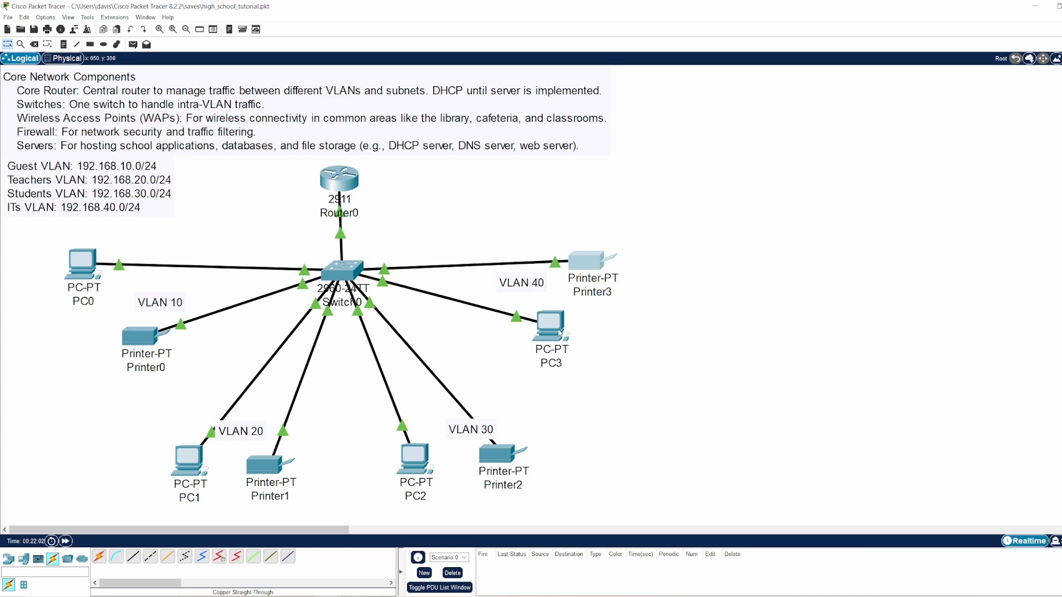
mouse_move(560, 333)
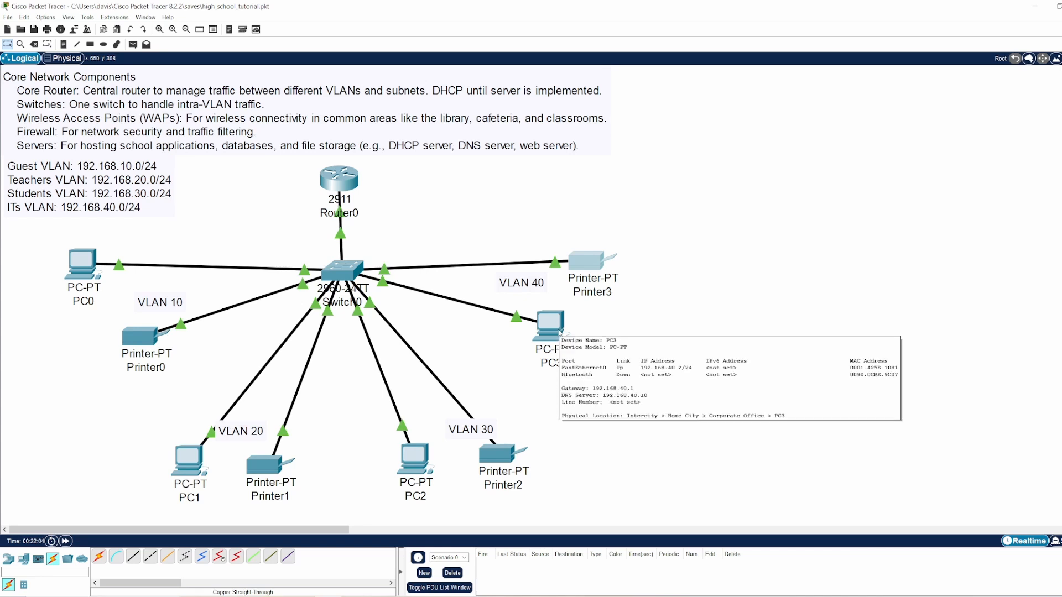
mouse_move(585, 270)
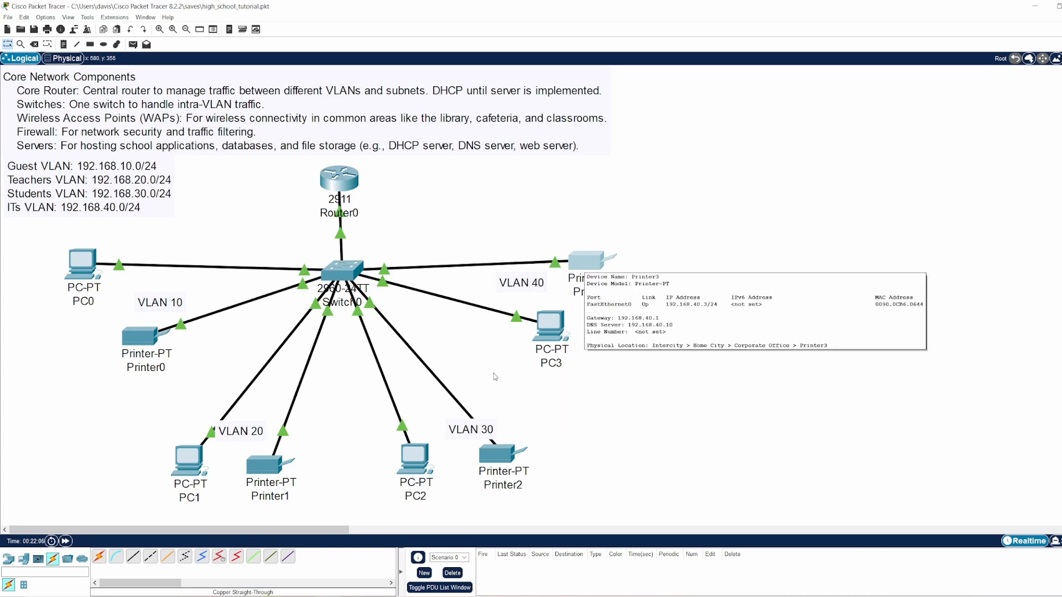
mouse_move(426, 467)
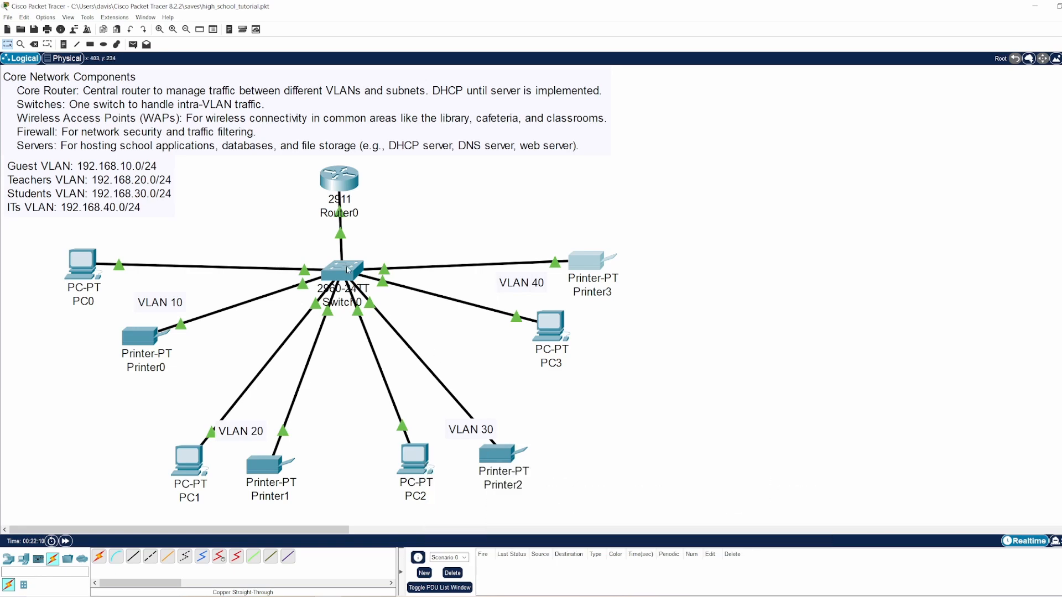
mouse_move(348, 270)
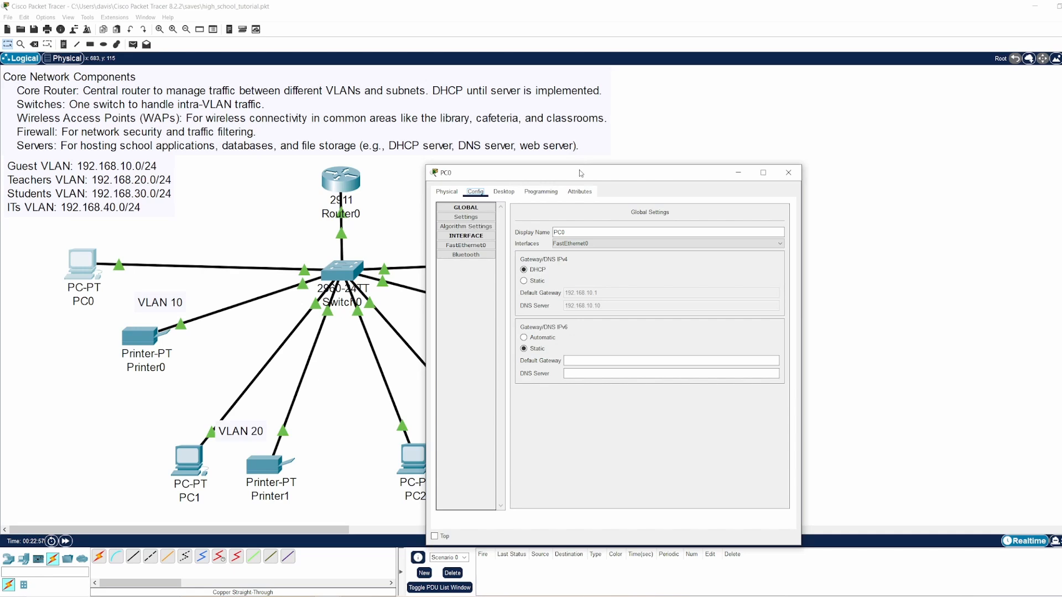
left_click_drag(580, 173, 580, 134)
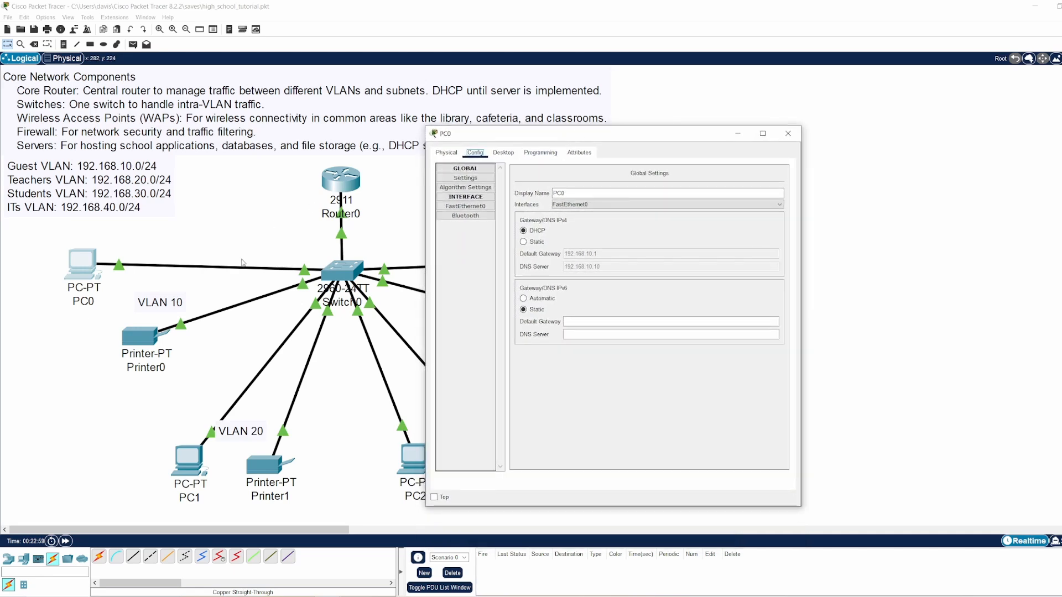
left_click(788, 133)
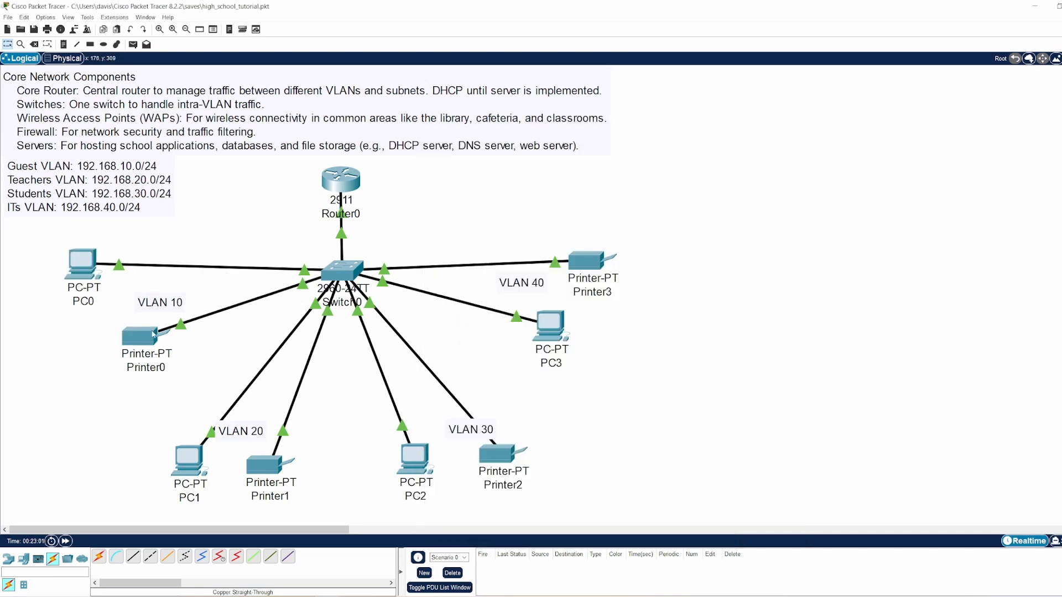
- Test connectivity within VLAN 10 by pinging Printer0 at 192.168.10.3 from PC0's command prompt
mouse_move(148, 338)
mouse_move(328, 596)
left_click(379, 565)
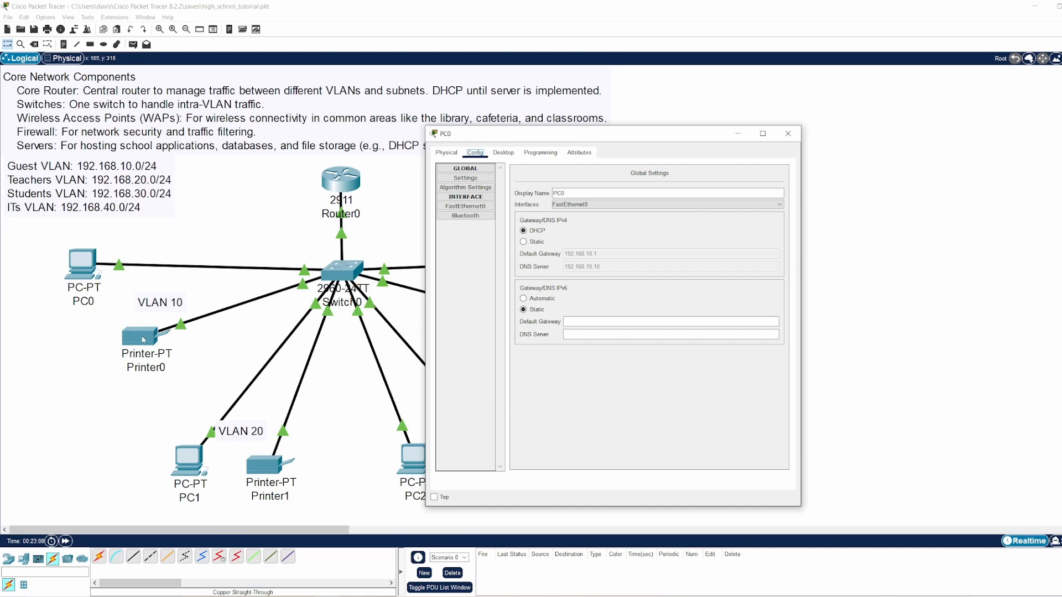
left_click(532, 153)
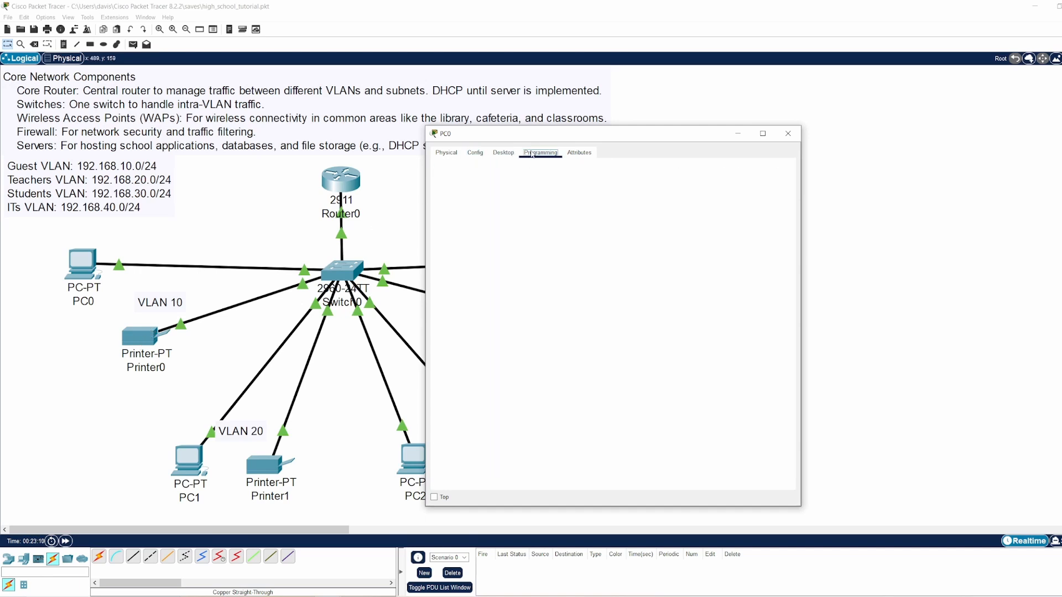
left_click(503, 153)
left_click(664, 204)
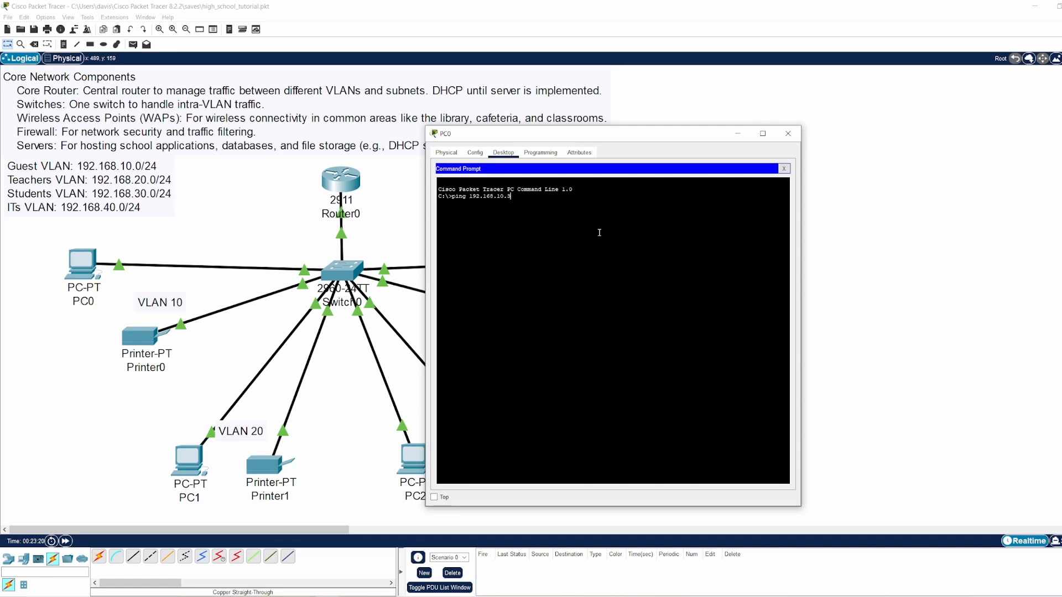
key("Return")
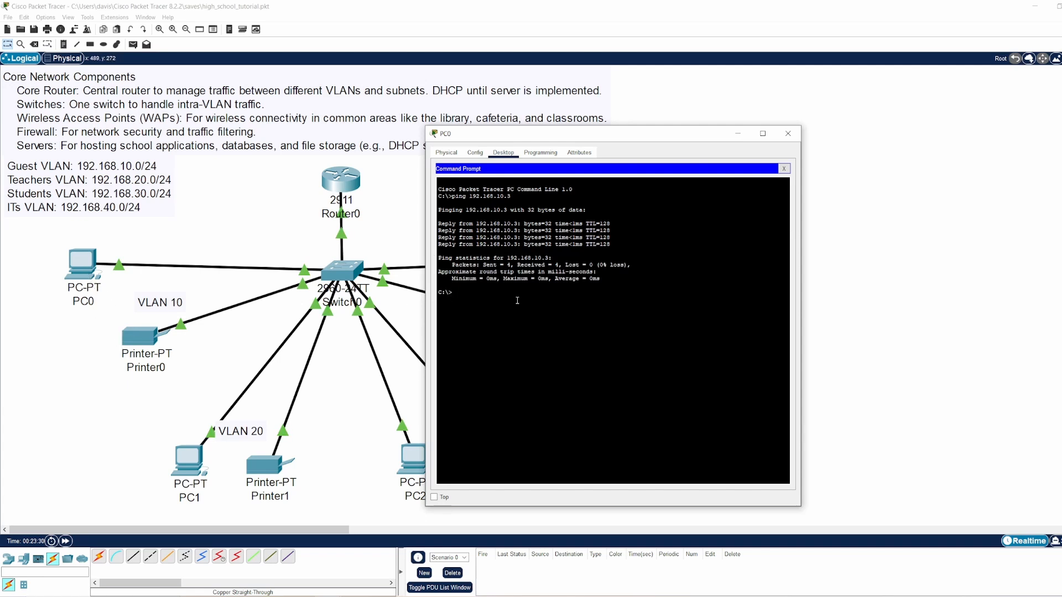
- Test inter-VLAN connectivity from PC0 by pinging PC3 at 192.168.40.2, interrupting the first run and repeating the ping
type("ping 192.168.40.2")
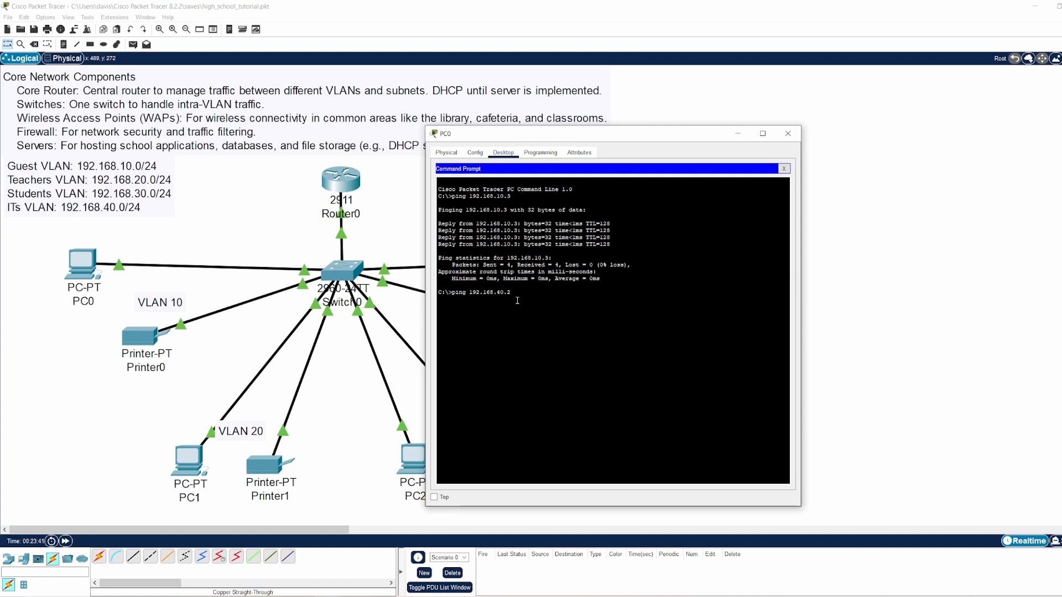
key("Return")
key("ctrl+c")
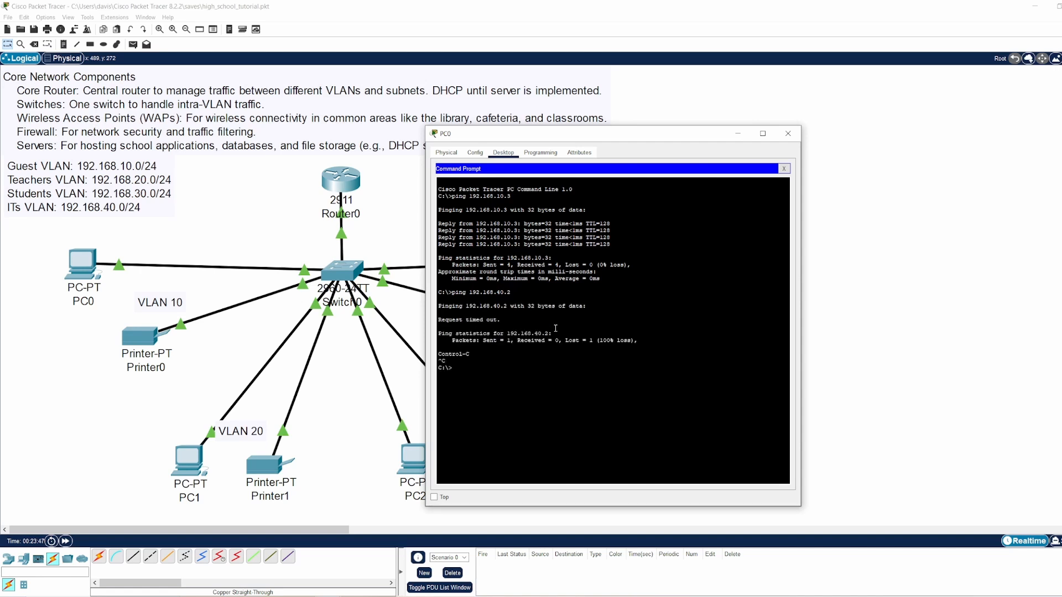
key("Up")
key("Return")
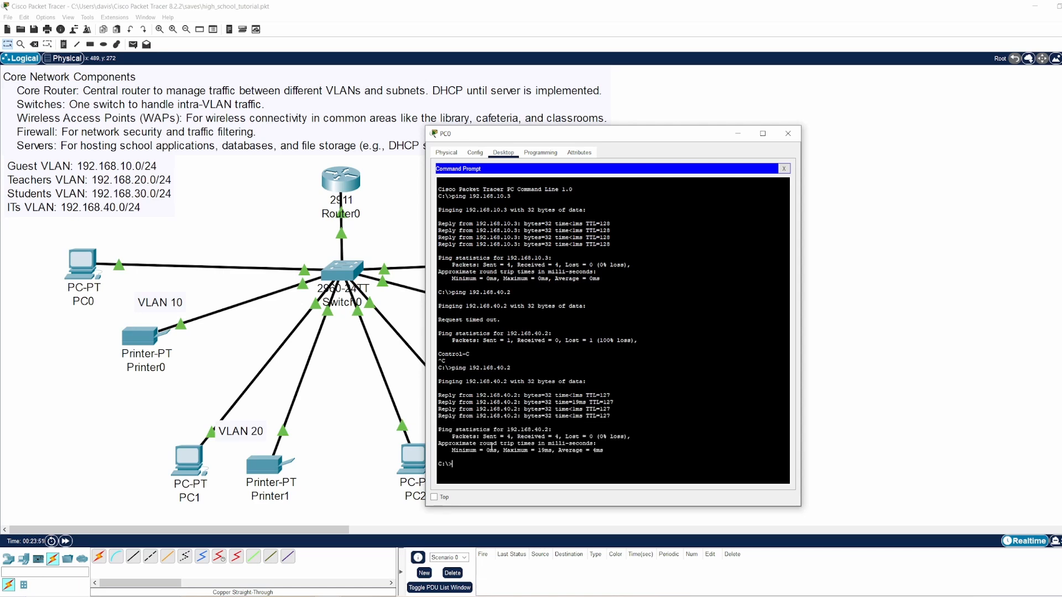
left_click(788, 134)
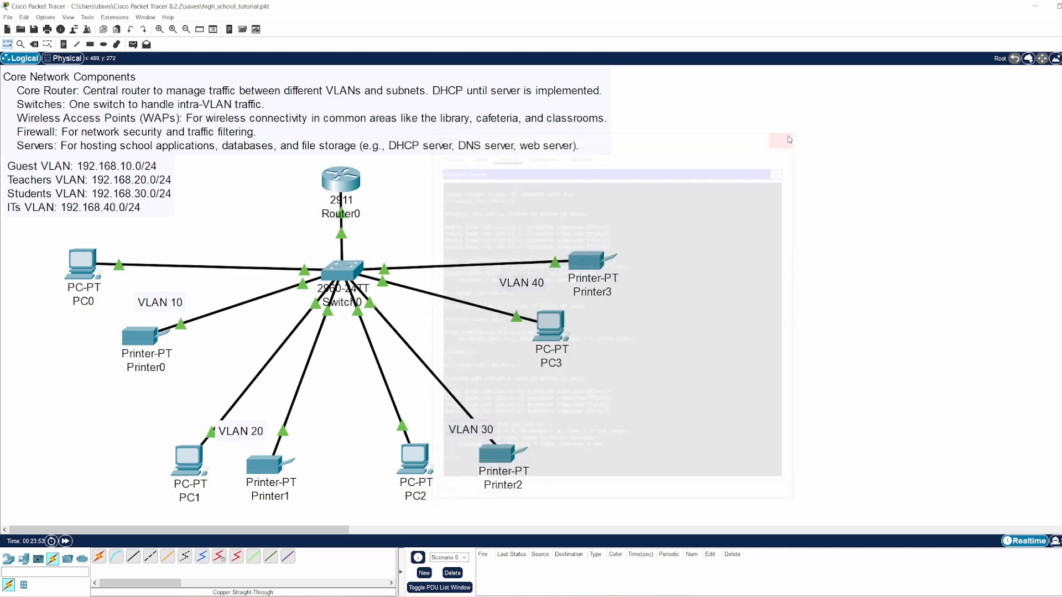